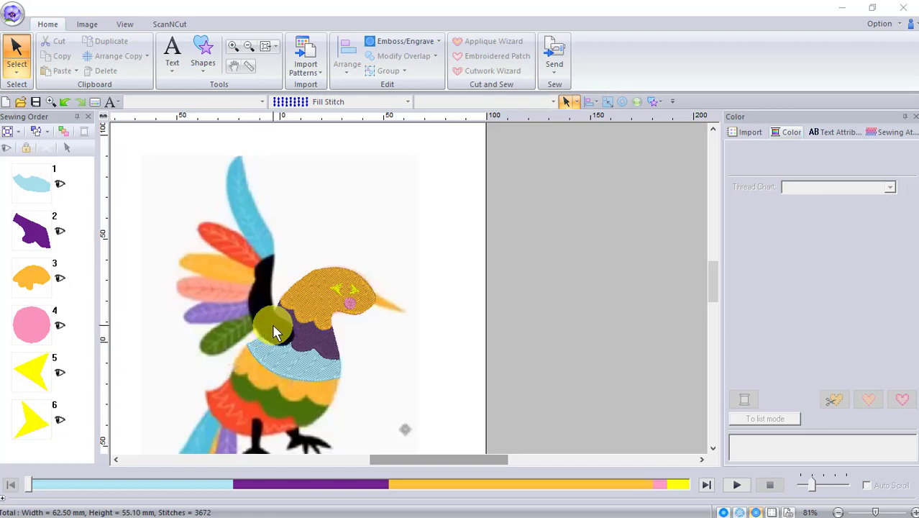
# Recolor the bird's orange head region with thread color 070 Cornflower Blue
pyautogui.scroll(3, 291, 322)
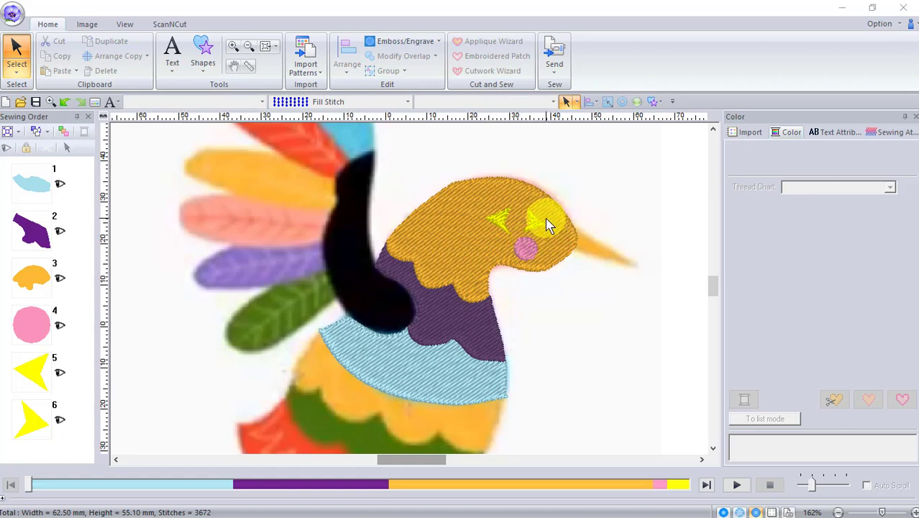
pyautogui.scroll(2, 545, 218)
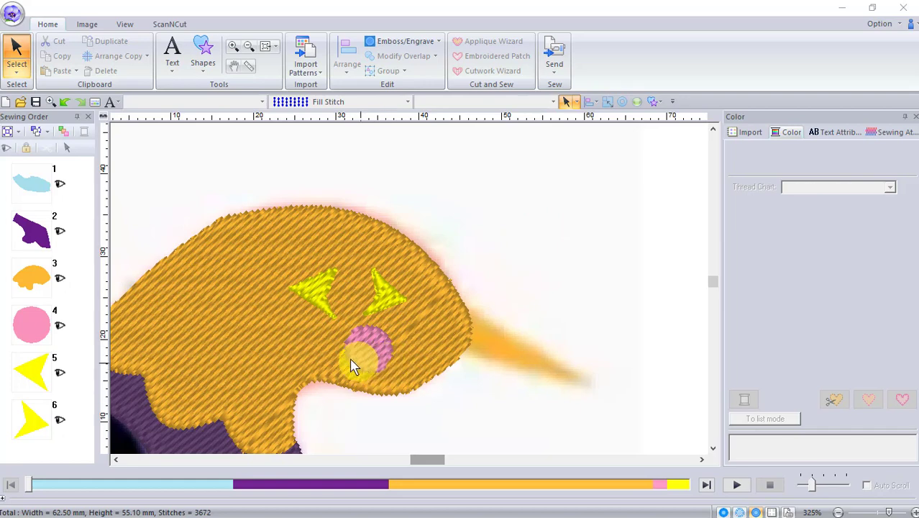
pyautogui.click(234, 349)
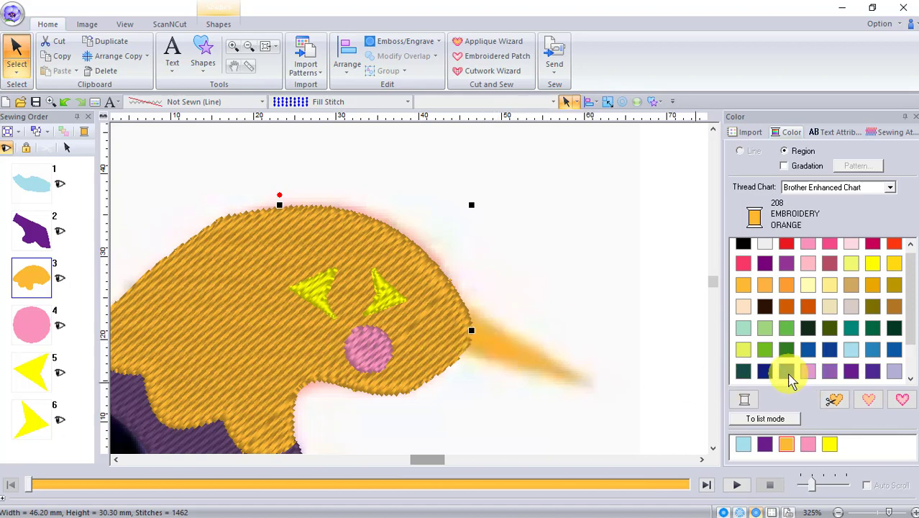
pyautogui.click(787, 371)
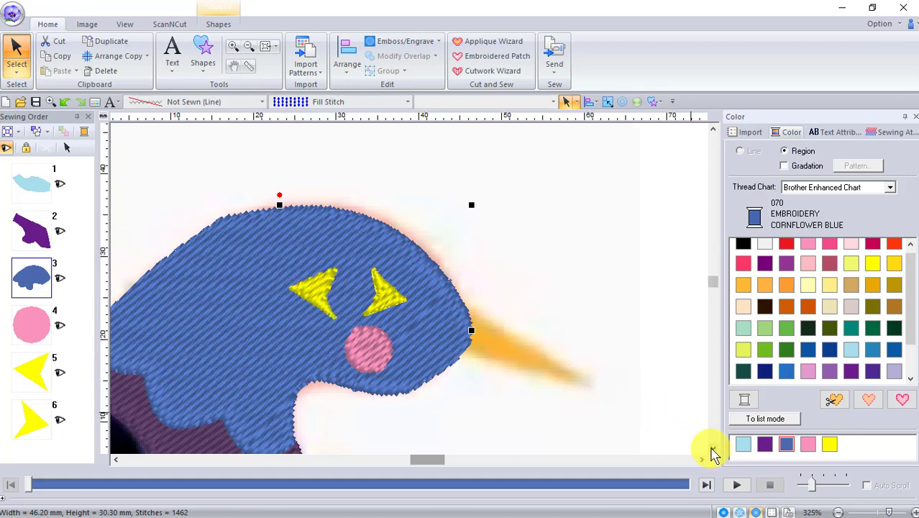
# Hide both yellow eye shapes on the bird's head
pyautogui.click(712, 448)
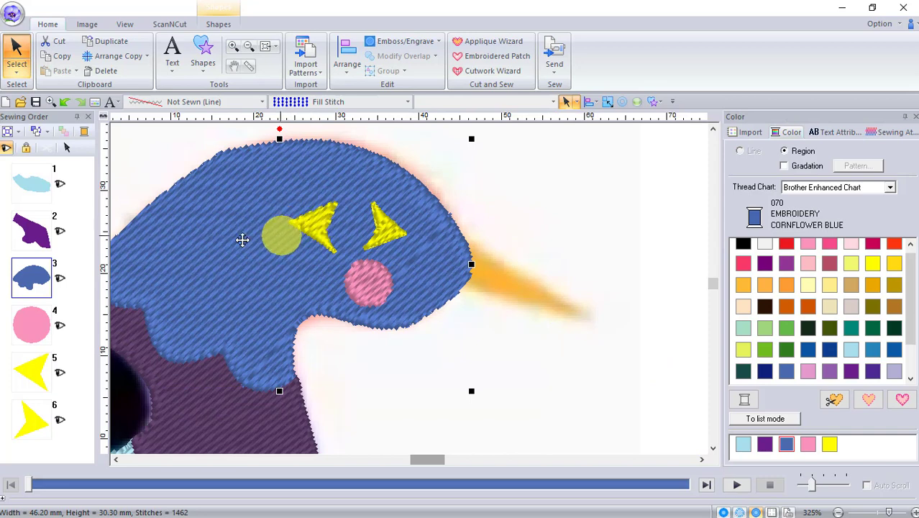
pyautogui.click(32, 370)
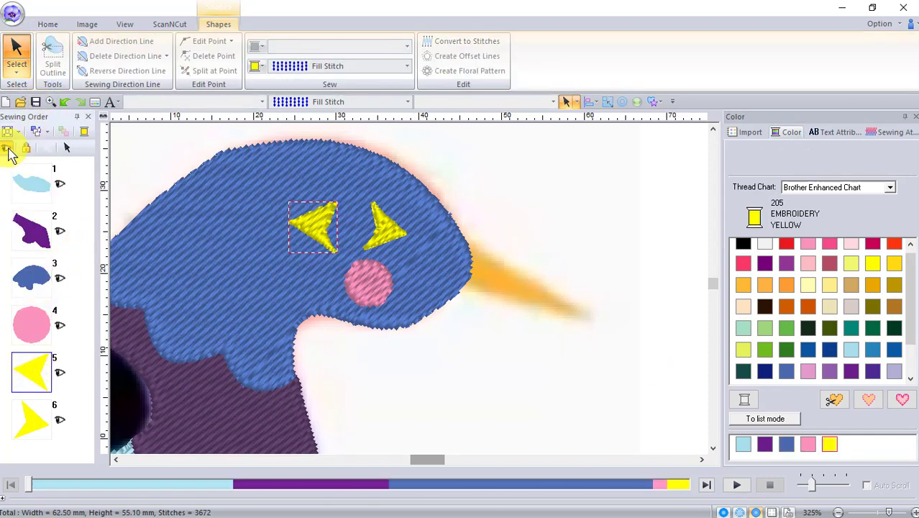
pyautogui.click(8, 150)
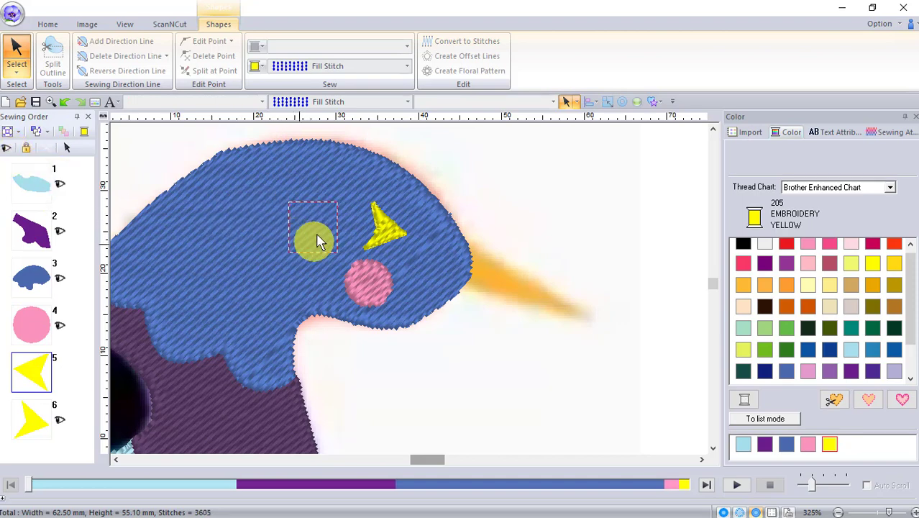
pyautogui.click(386, 237)
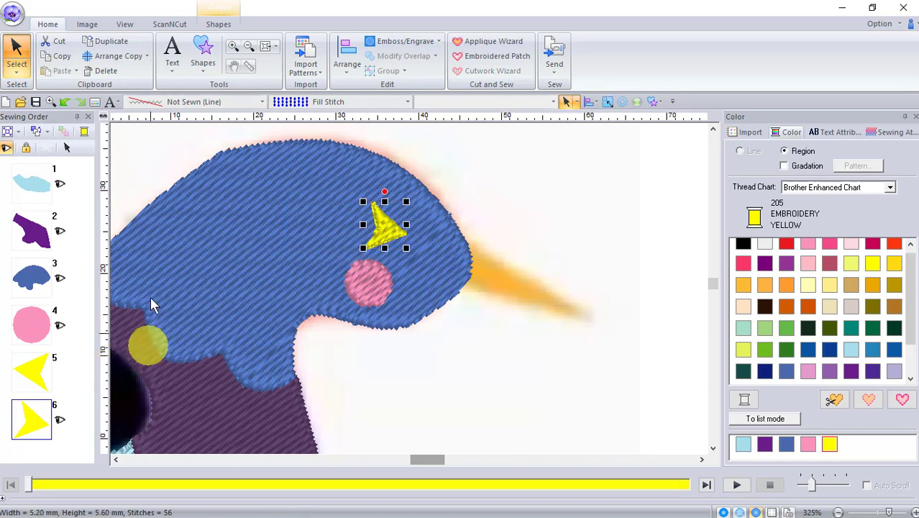
pyautogui.click(7, 150)
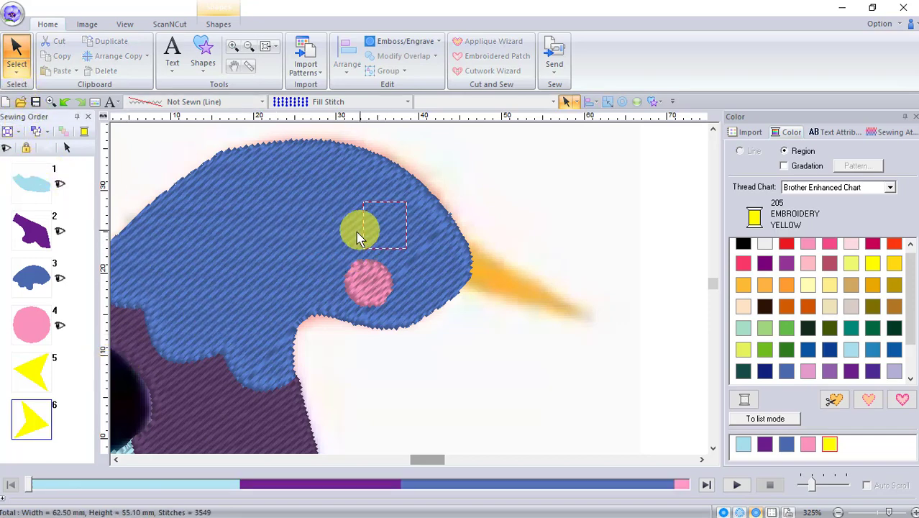
# Show both hidden yellow eye shapes on the head again
pyautogui.click(25, 379)
pyautogui.click(7, 151)
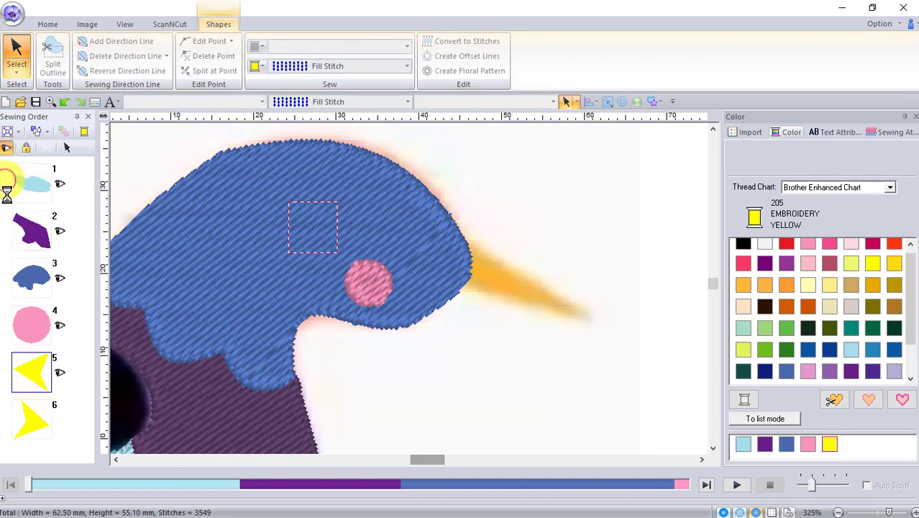
pyautogui.click(30, 419)
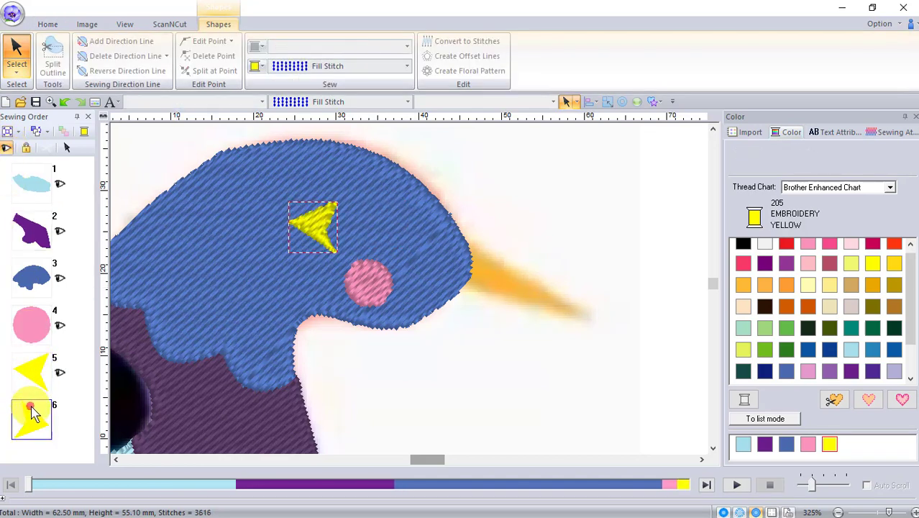
pyautogui.click(6, 150)
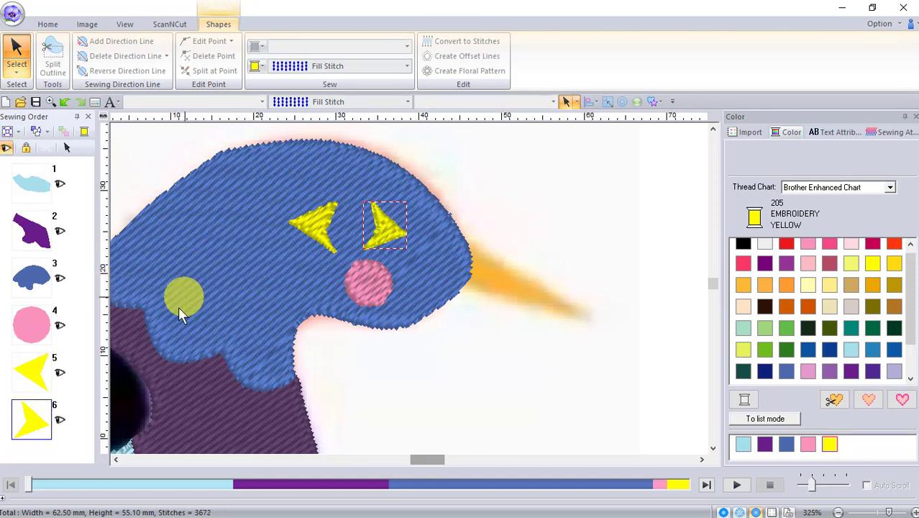
# Set hole sewing for the blue head region together with the yellow eye shape farther from the beak, and deselect them
pyautogui.click(36, 379)
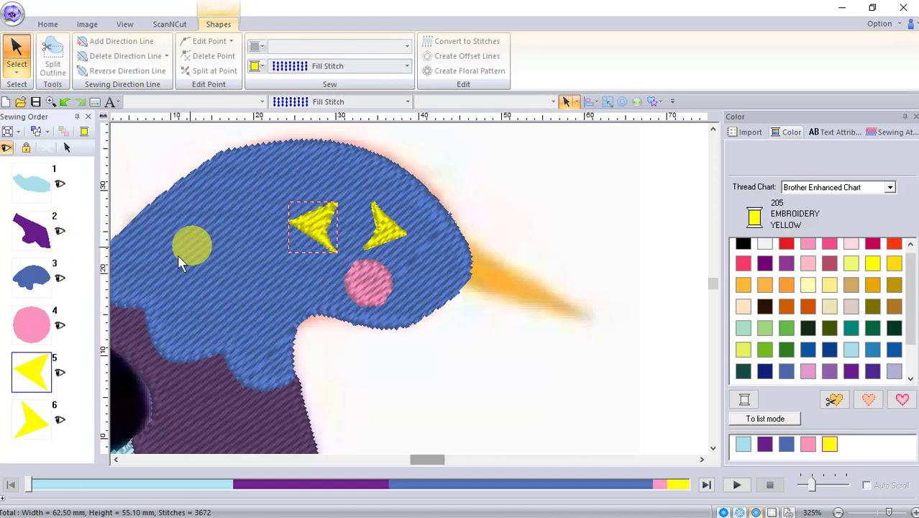
pyautogui.click(34, 281)
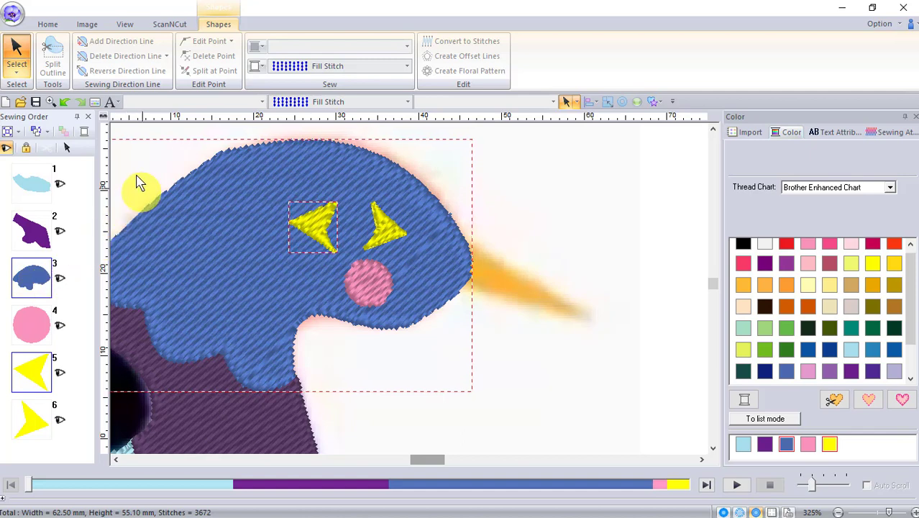
pyautogui.click(68, 150)
pyautogui.click(58, 260)
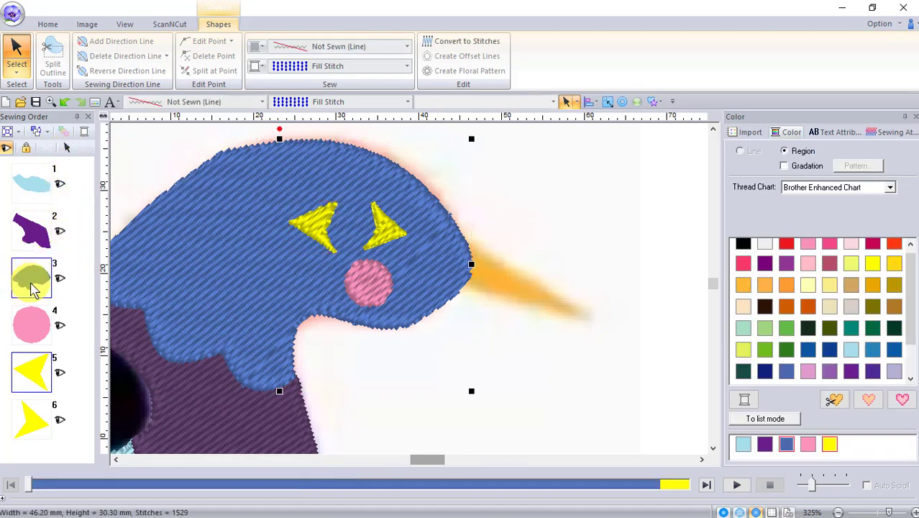
pyautogui.rightClick(31, 288)
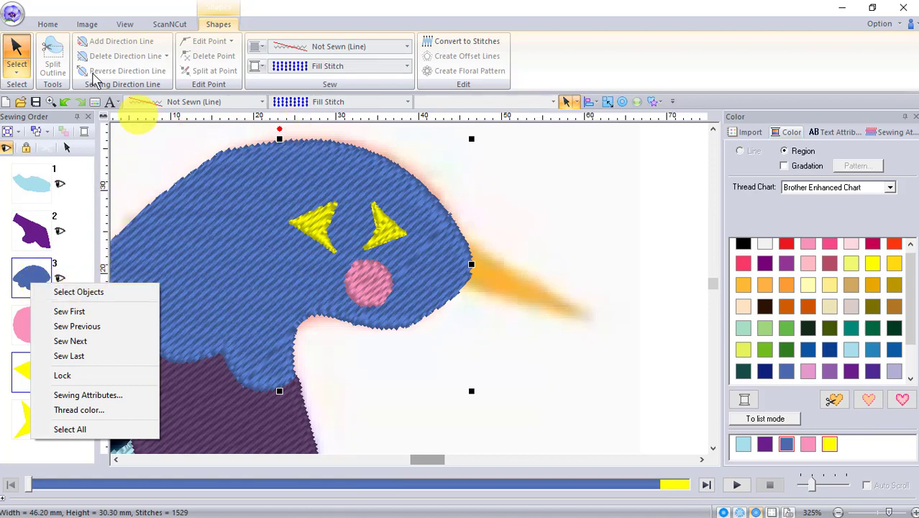
pyautogui.click(45, 26)
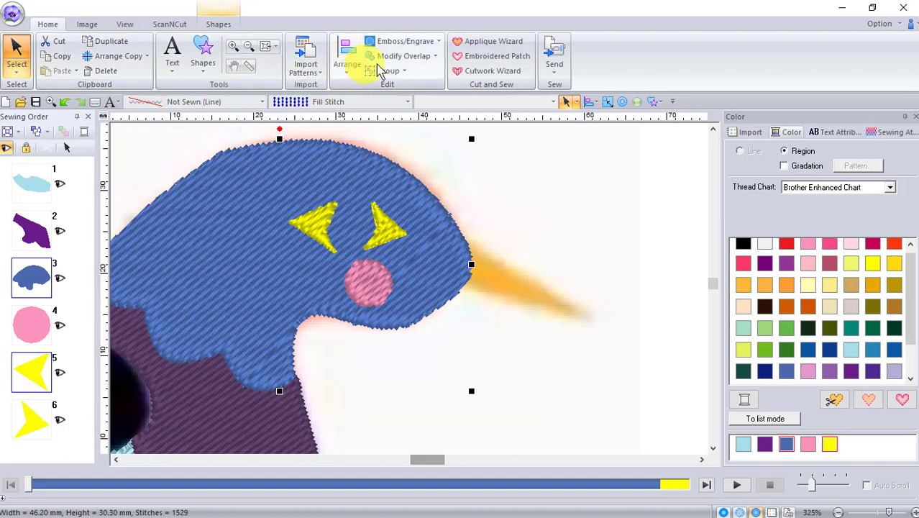
pyautogui.click(422, 58)
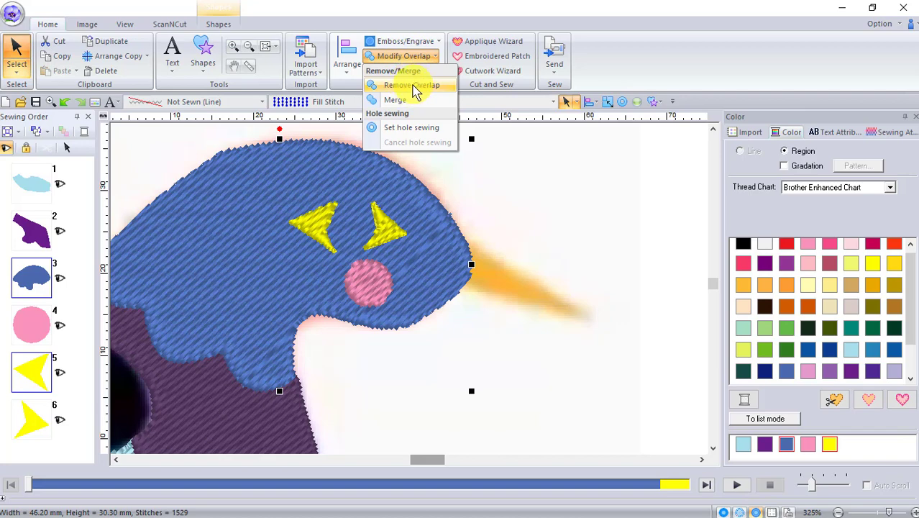
pyautogui.click(409, 129)
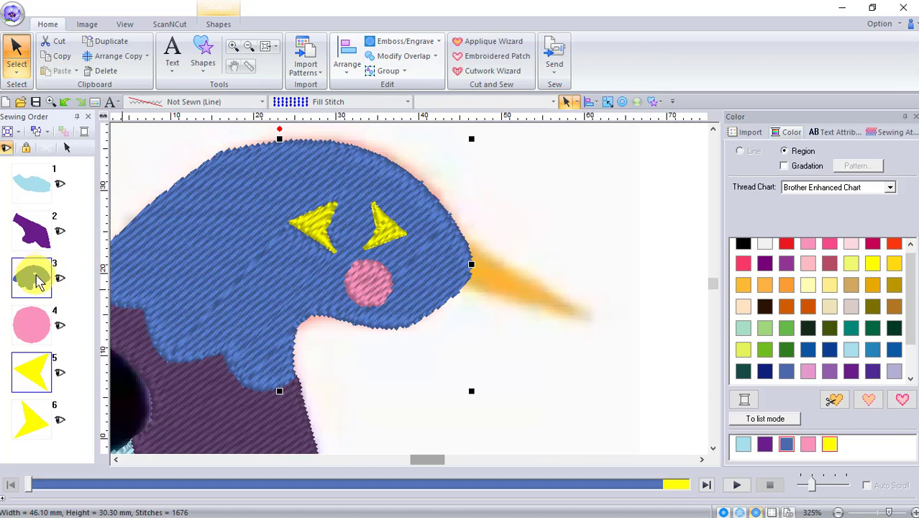
pyautogui.click(316, 227)
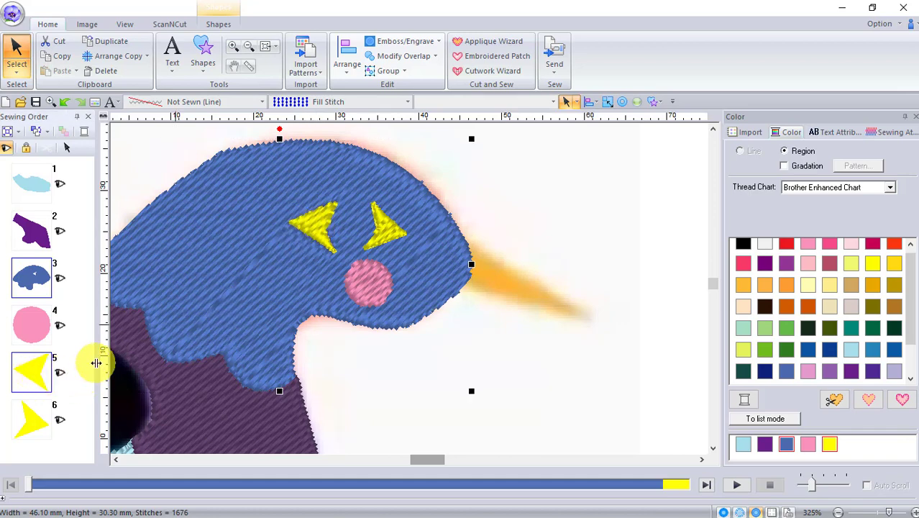
pyautogui.click(543, 290)
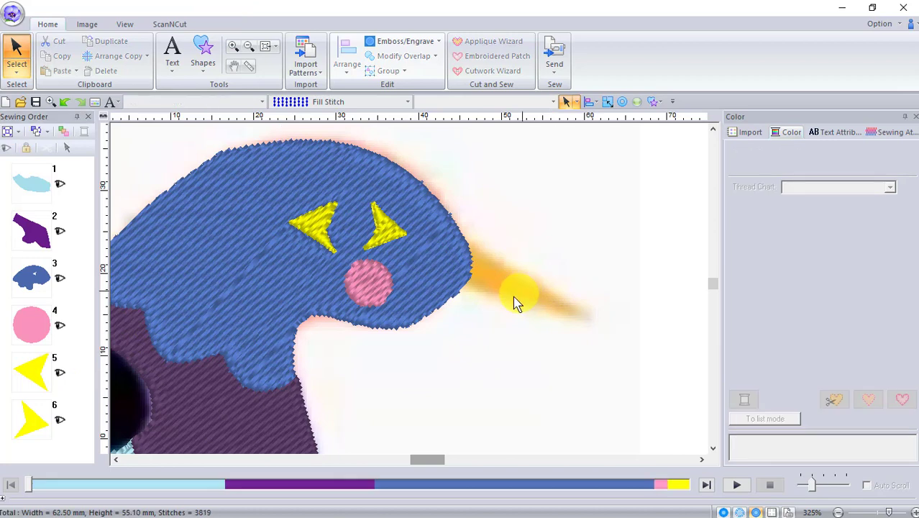
# Try moving the hole-sewn yellow eye shape toward the beak and back, and undo both moves
pyautogui.click(36, 381)
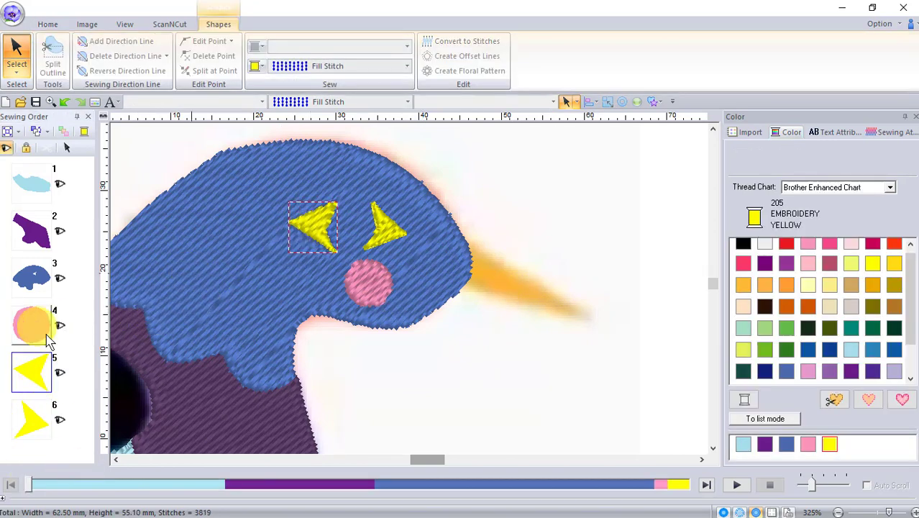
pyautogui.rightClick(34, 365)
pyautogui.click(92, 344)
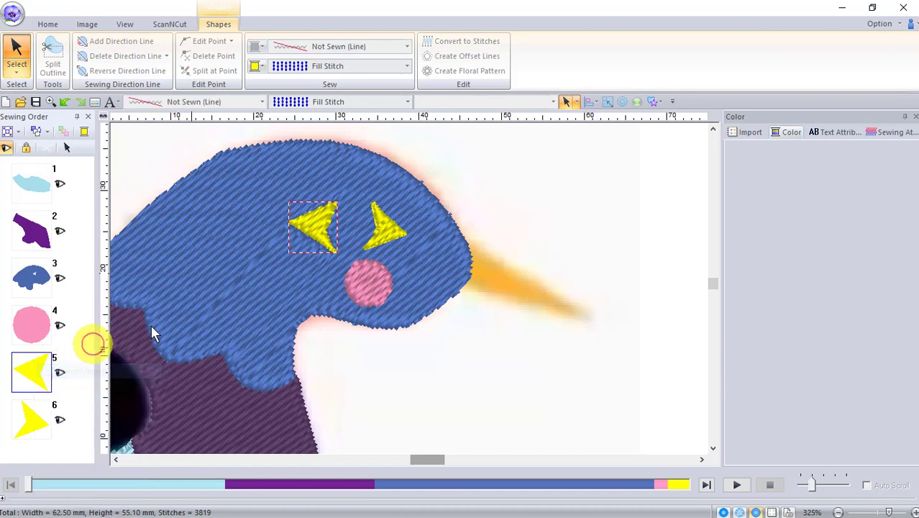
pyautogui.click(312, 244)
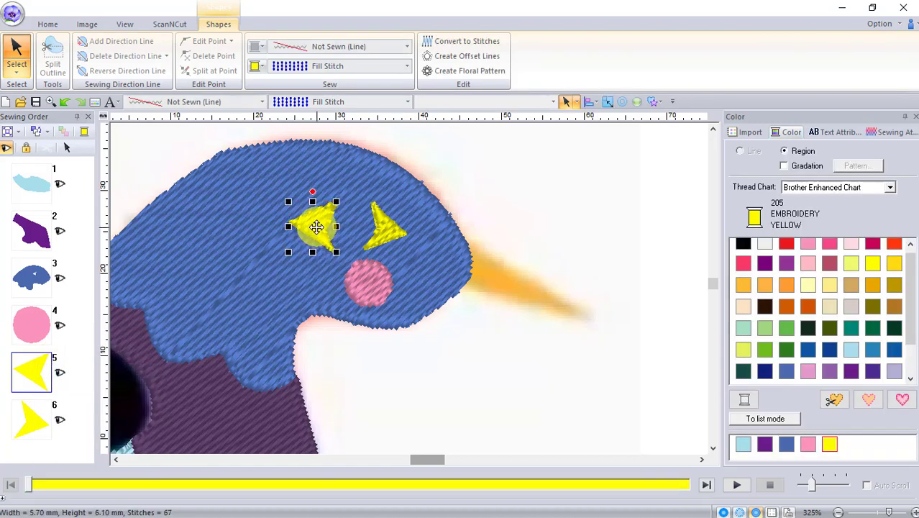
pyautogui.moveTo(320, 228); pyautogui.dragTo(425, 283)
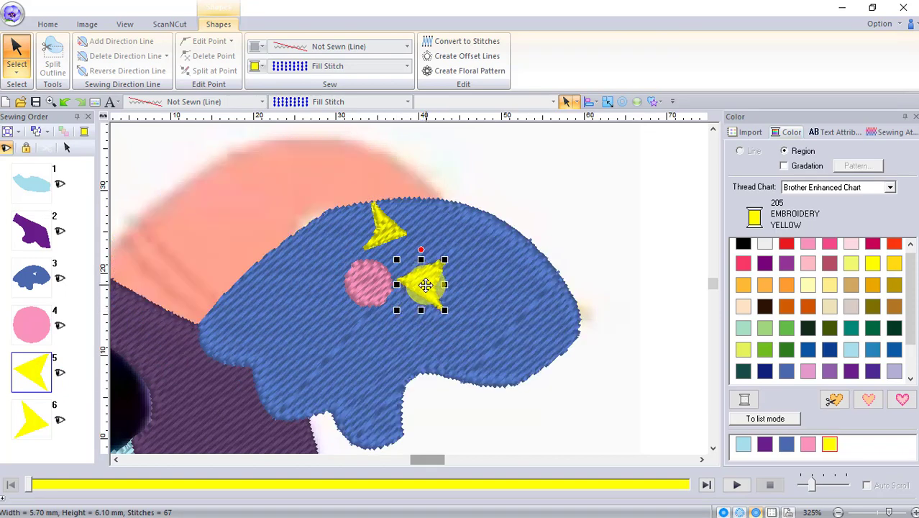
pyautogui.moveTo(425, 284); pyautogui.dragTo(344, 247)
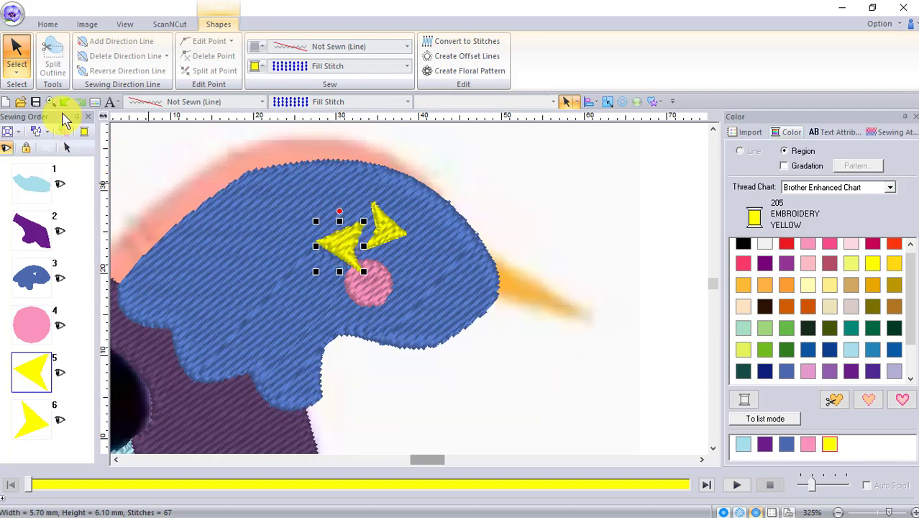
pyautogui.click(64, 103)
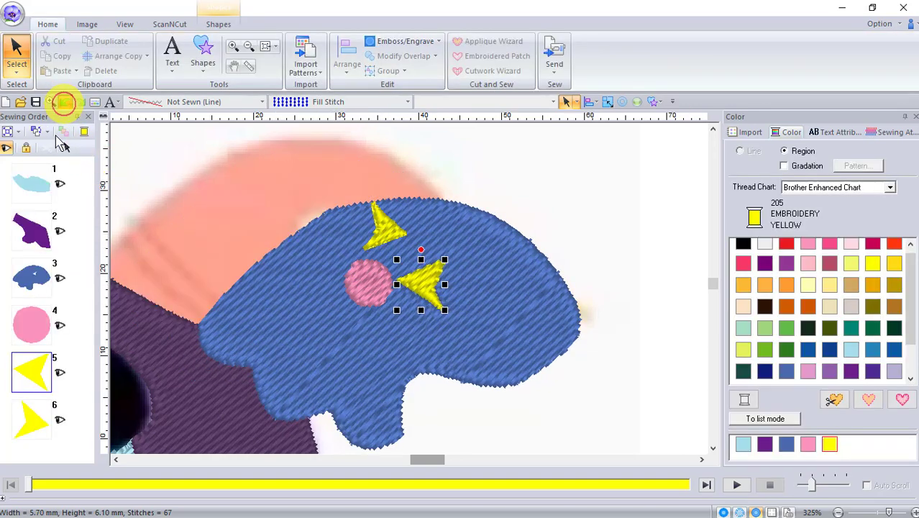
pyautogui.click(64, 102)
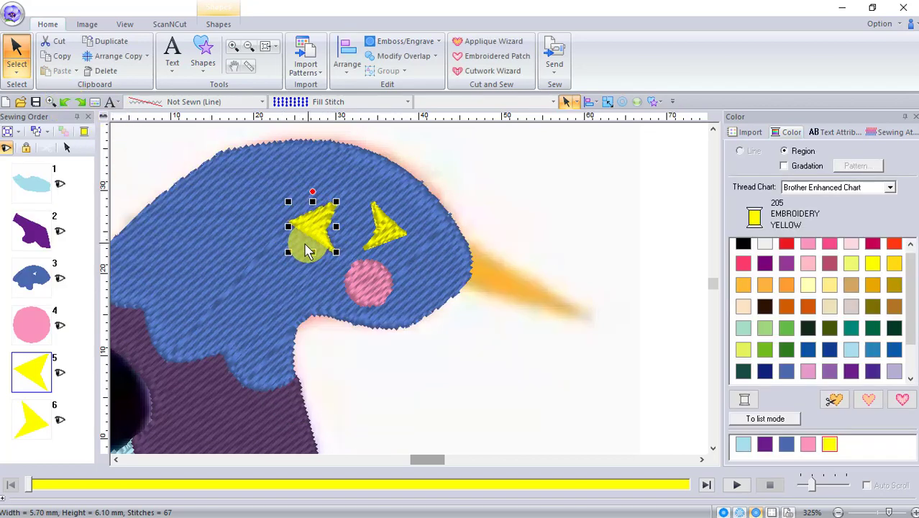
pyautogui.click(223, 229)
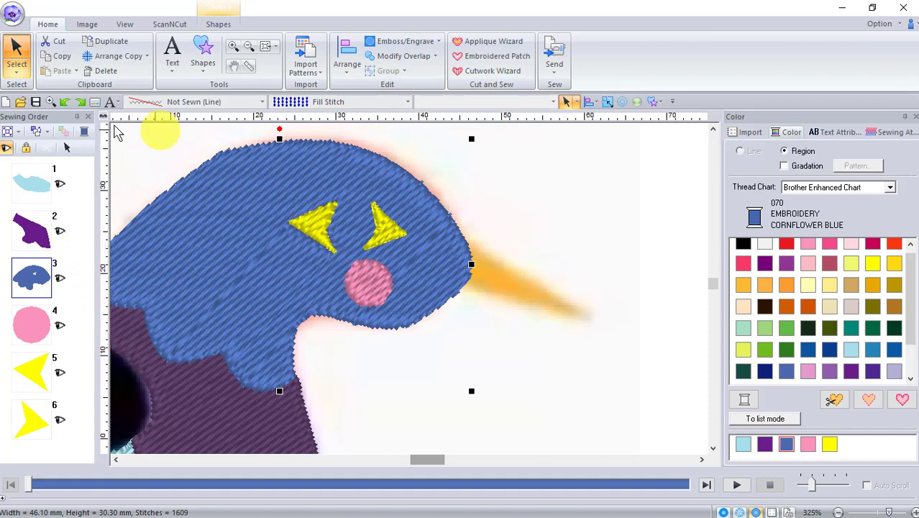
pyautogui.click(15, 72)
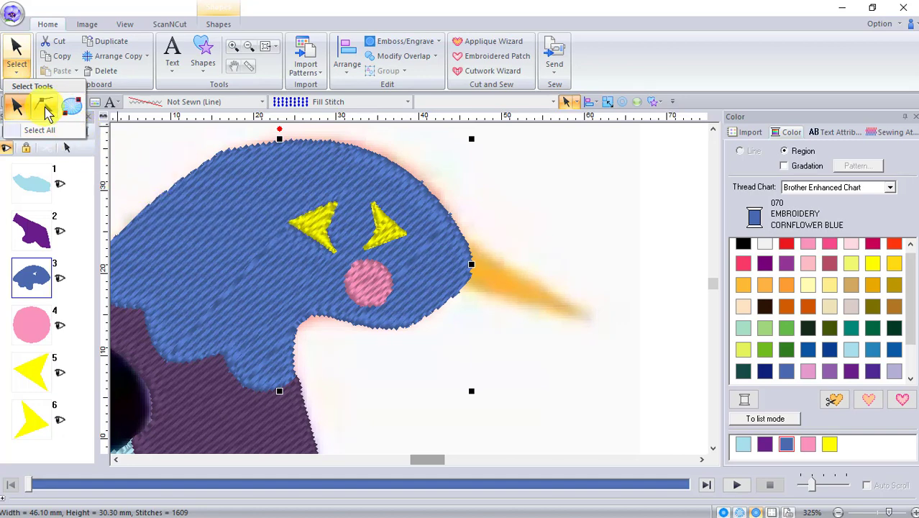
pyautogui.click(46, 109)
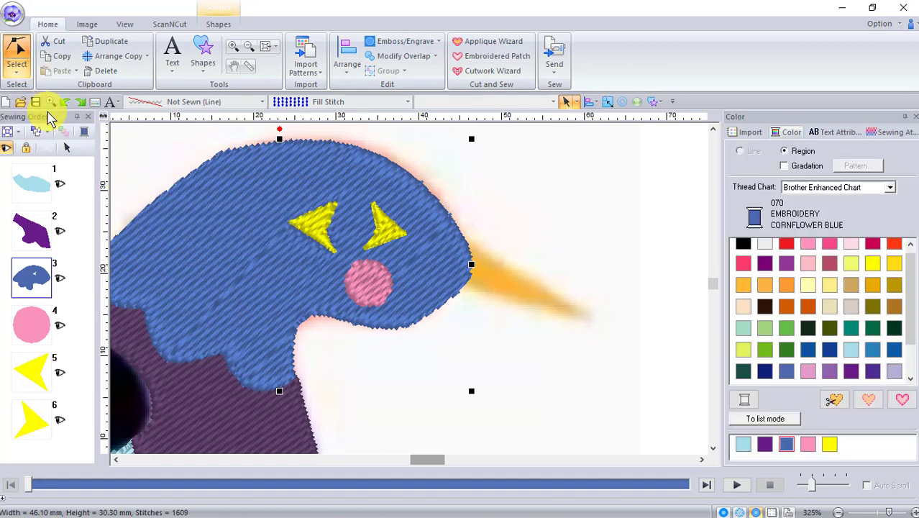
# Reshape the yellow eye farther from the beak by stretching its outer tip and adding and pulling out points on its lower and upper edges
pyautogui.click(37, 381)
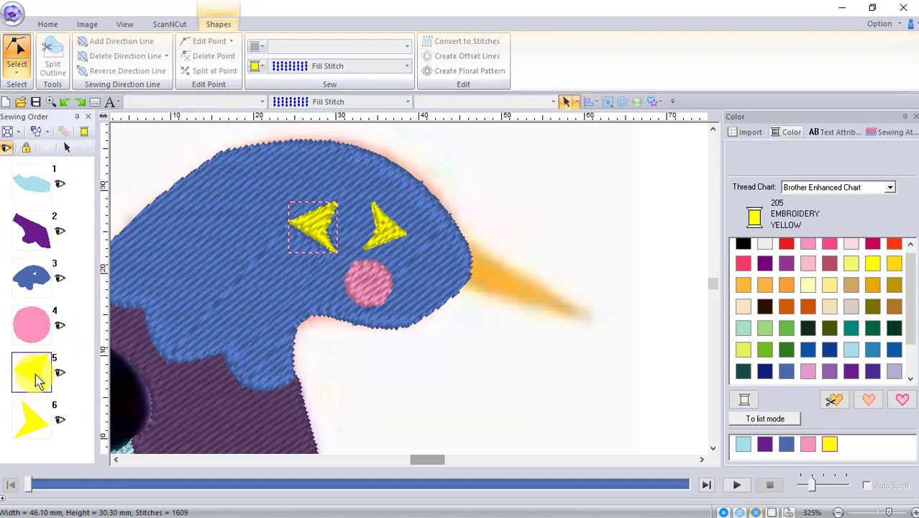
pyautogui.rightClick(38, 381)
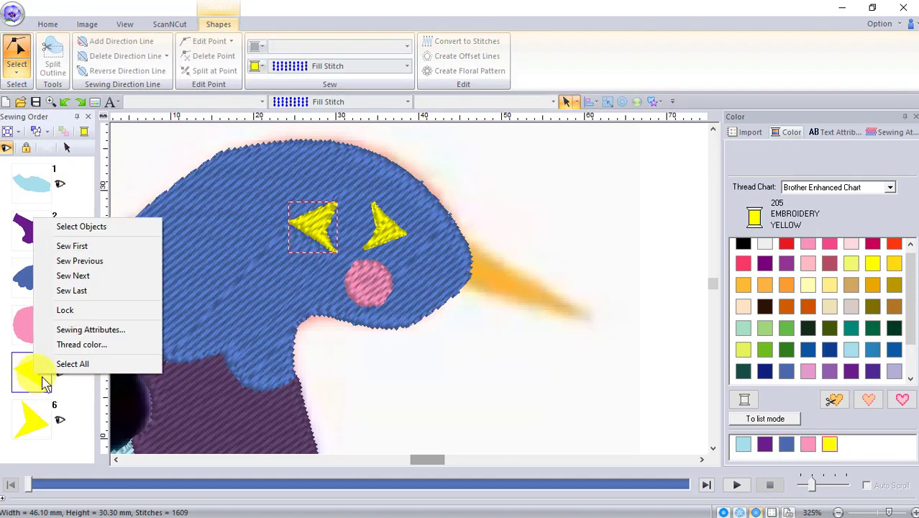
pyautogui.click(93, 224)
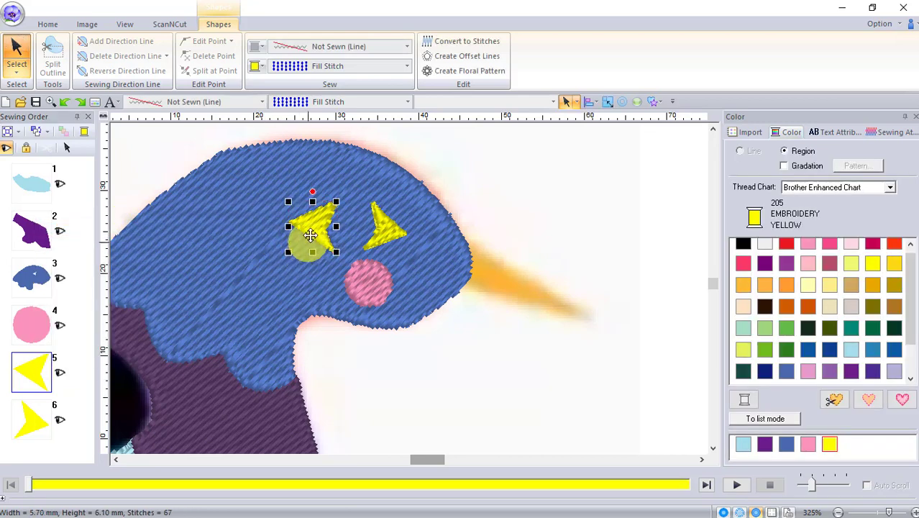
pyautogui.click(17, 57)
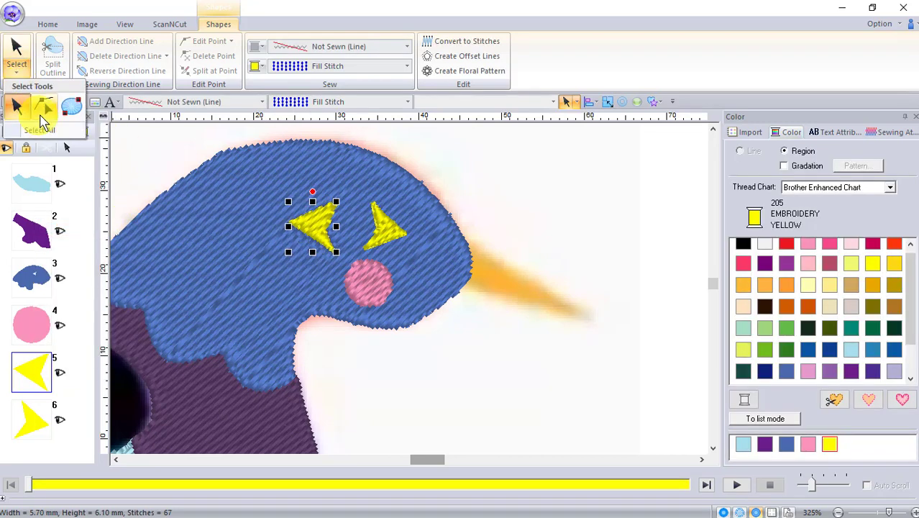
pyautogui.click(43, 111)
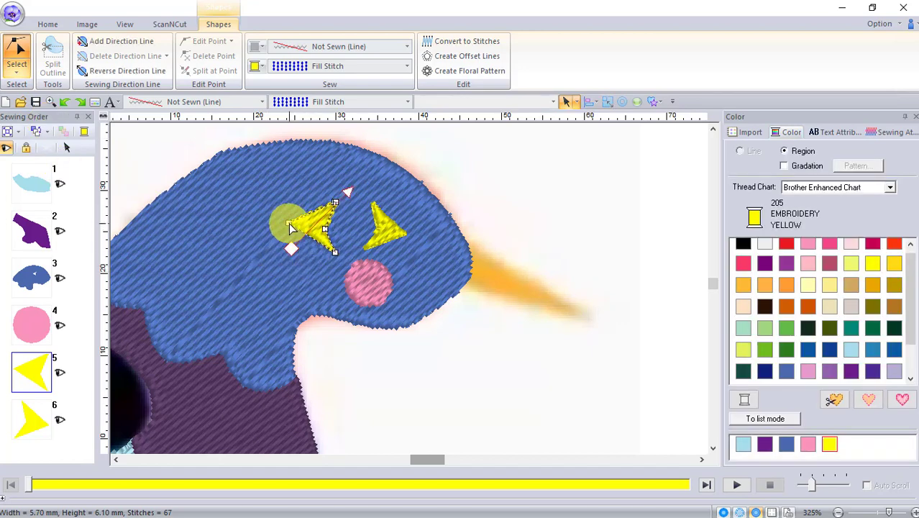
pyautogui.moveTo(289, 225); pyautogui.dragTo(214, 223)
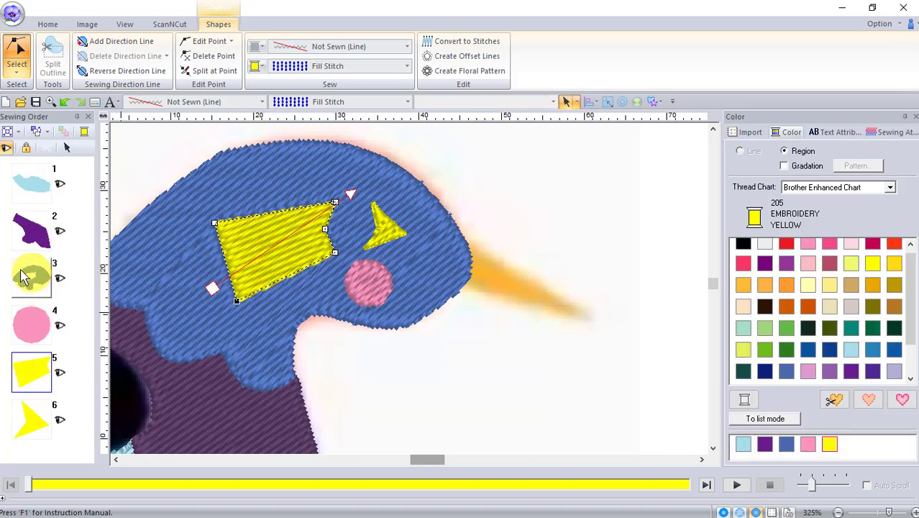
pyautogui.click(277, 213)
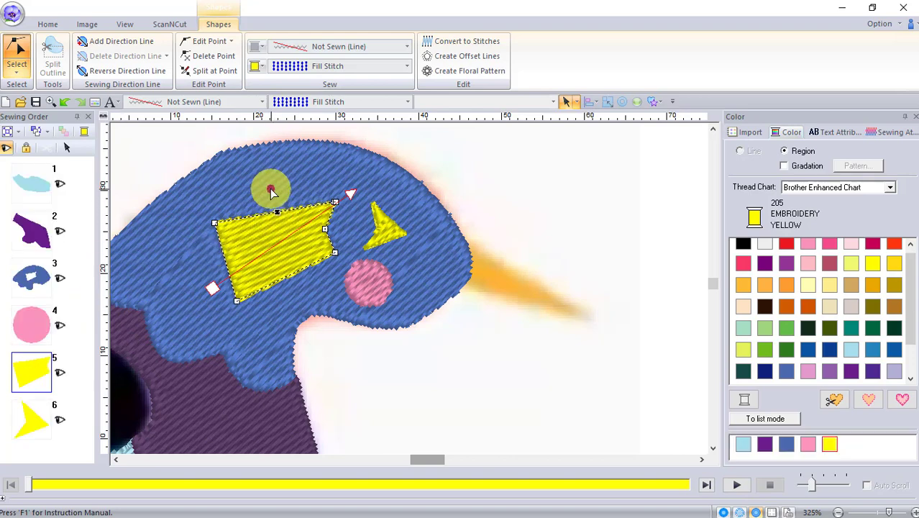
pyautogui.moveTo(271, 185); pyautogui.dragTo(270, 182)
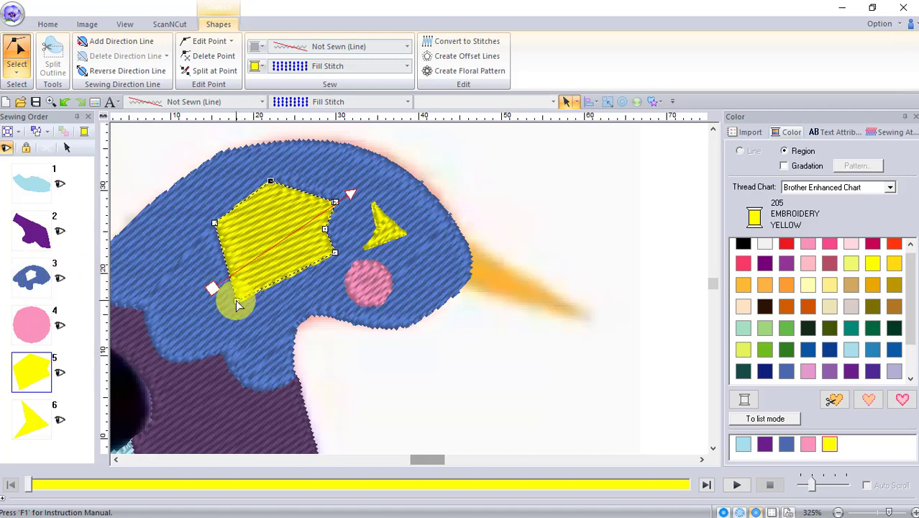
# Undo the point edits on the yellow eye and the hole sewing on the blue head region
pyautogui.click(66, 103)
pyautogui.click(66, 103)
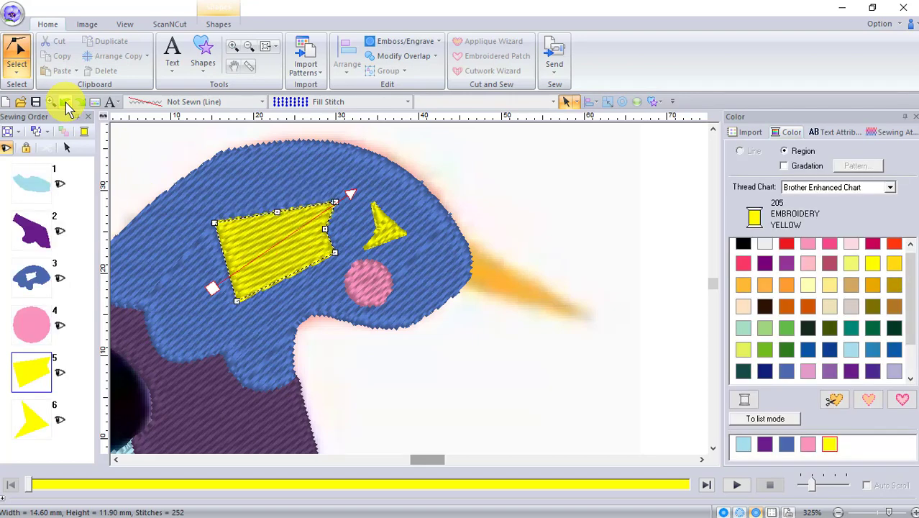
pyautogui.click(66, 103)
pyautogui.click(66, 104)
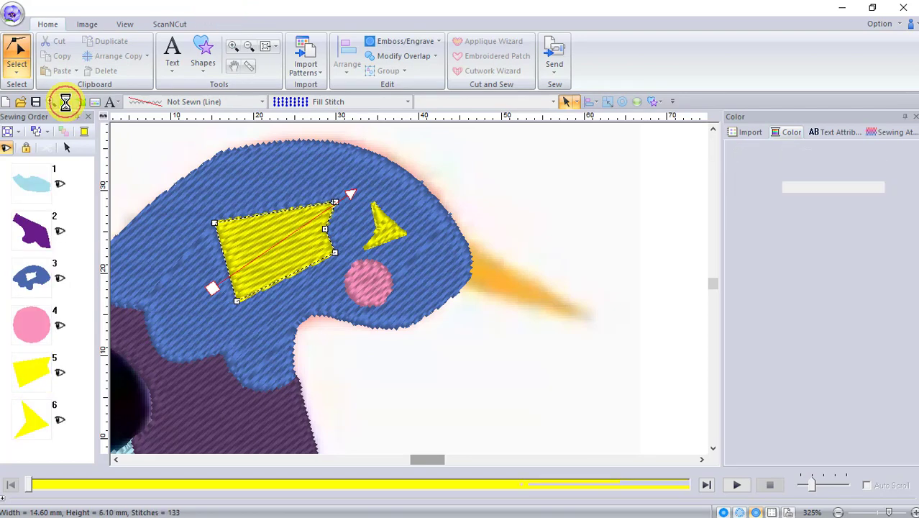
pyautogui.click(65, 102)
pyautogui.click(66, 102)
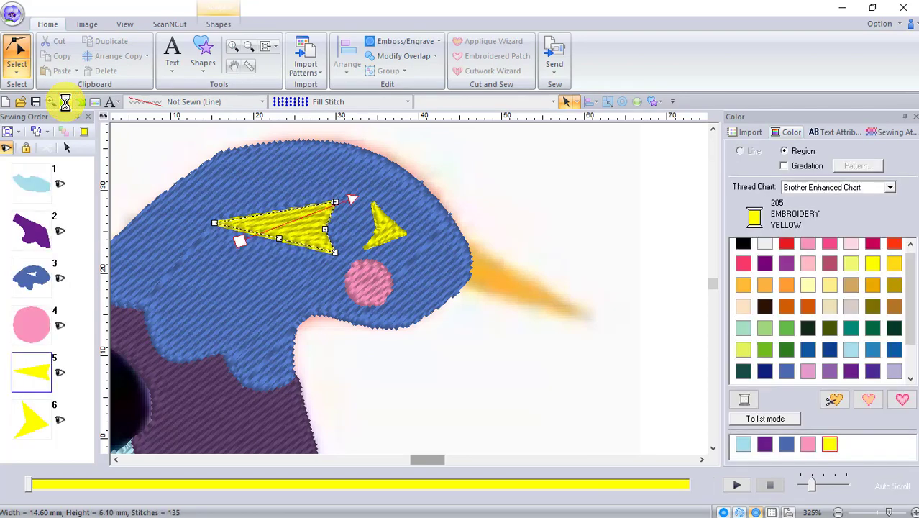
pyautogui.click(66, 103)
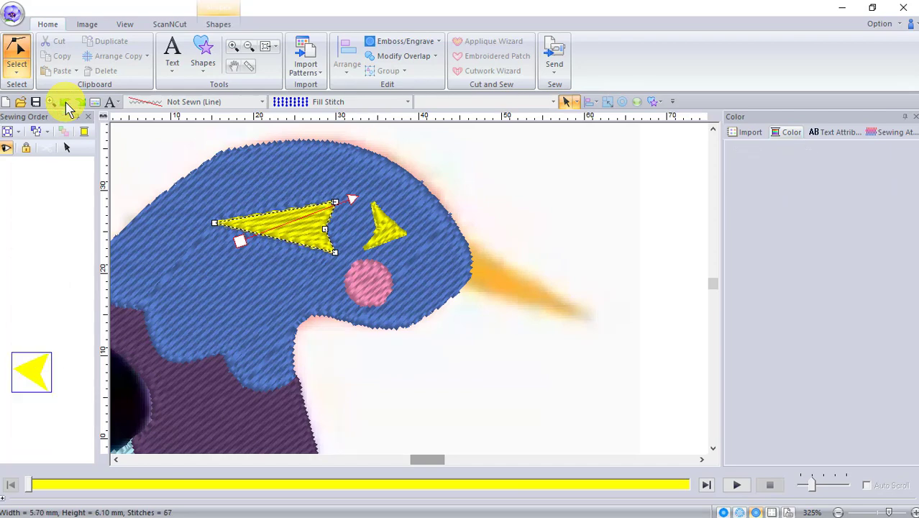
pyautogui.click(66, 103)
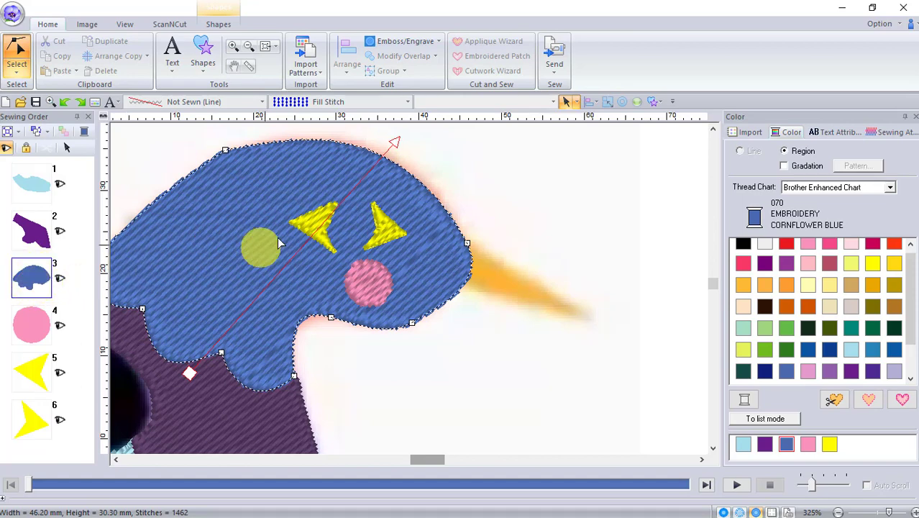
# Move the yellow eye farther from the beak off the head to check the stitching beneath it, and undo the move
pyautogui.click(526, 207)
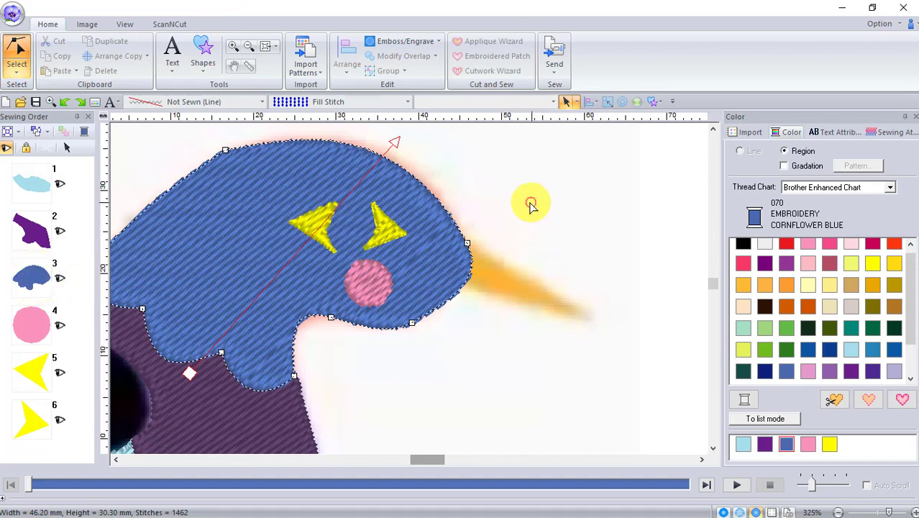
pyautogui.click(316, 228)
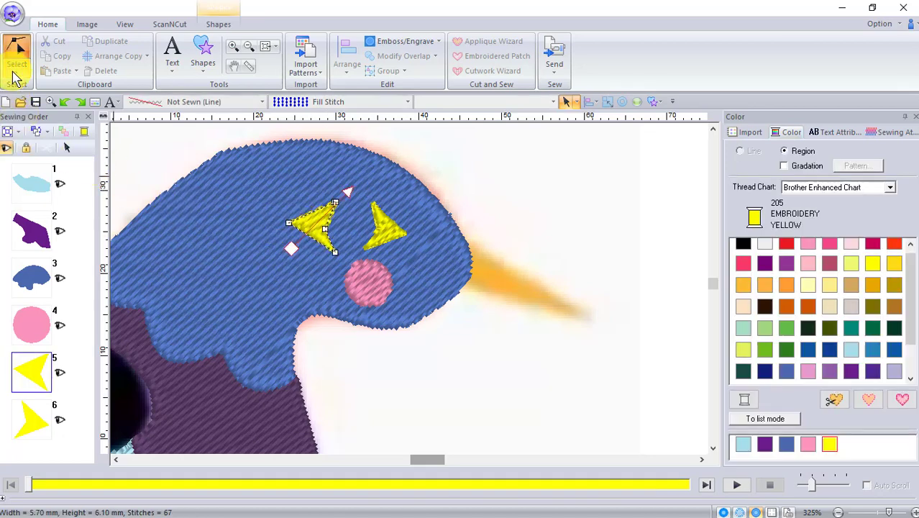
pyautogui.click(16, 76)
pyautogui.click(21, 107)
pyautogui.click(317, 227)
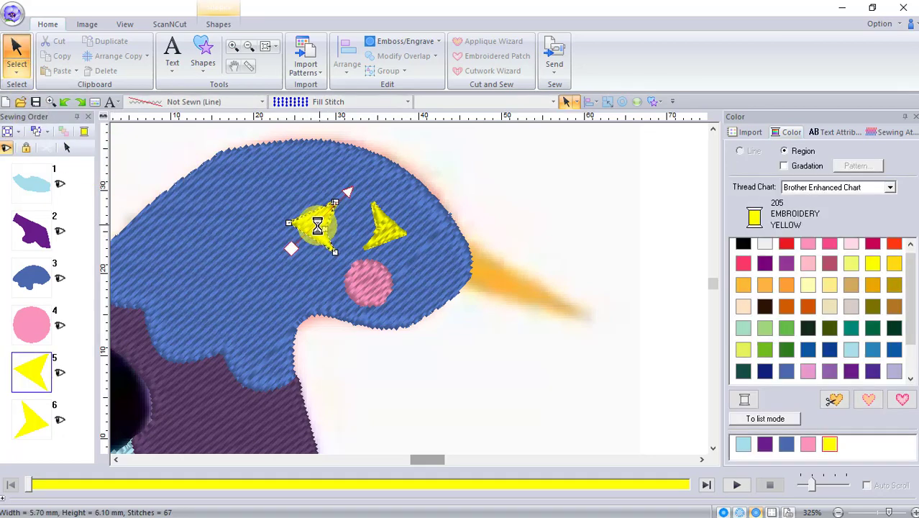
pyautogui.moveTo(337, 228); pyautogui.dragTo(503, 178)
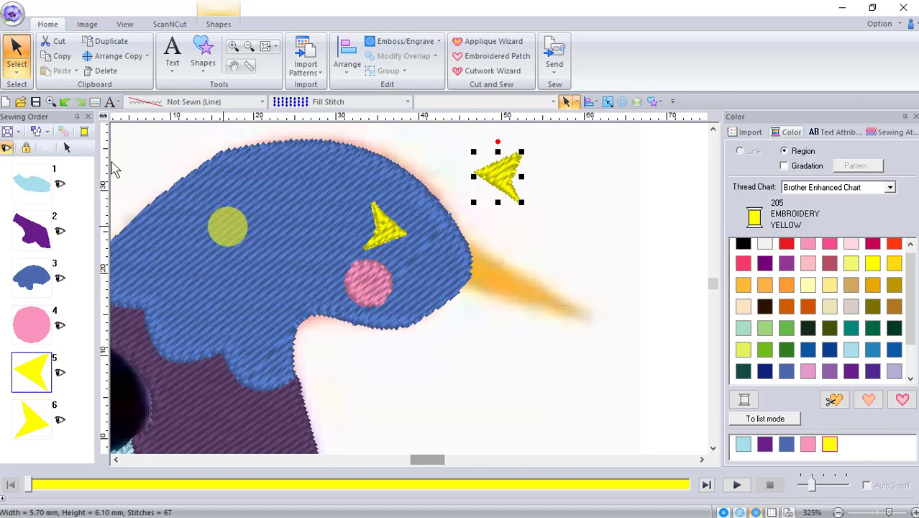
pyautogui.click(65, 103)
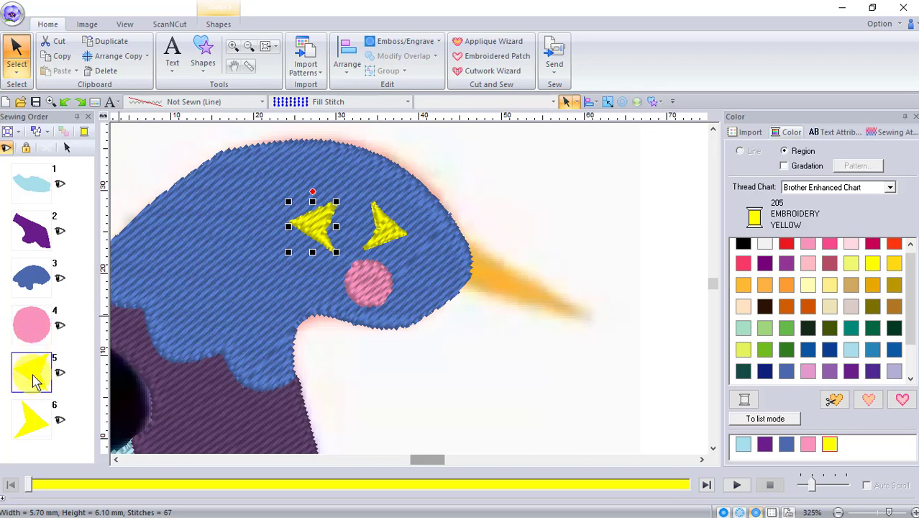
# Apply Remove Overlap to the blue head region together with the yellow eye farther from the beak
pyautogui.click(41, 283)
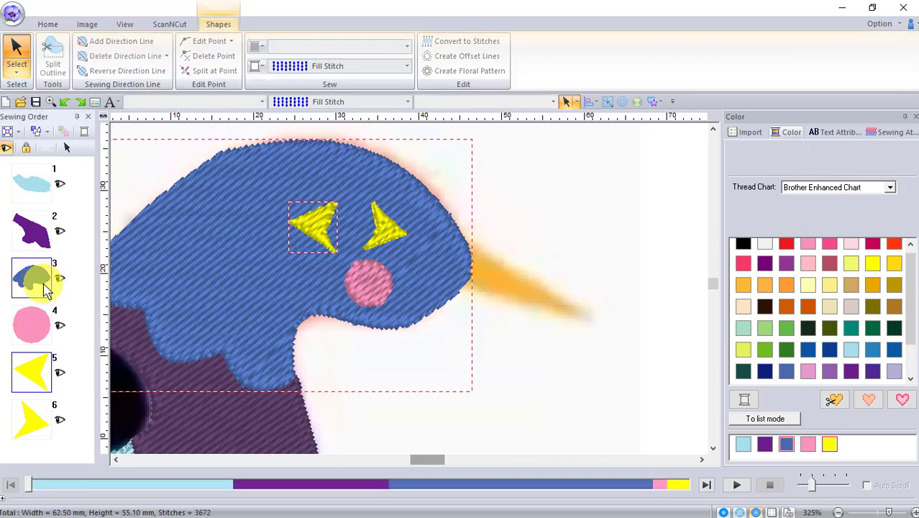
pyautogui.click(68, 149)
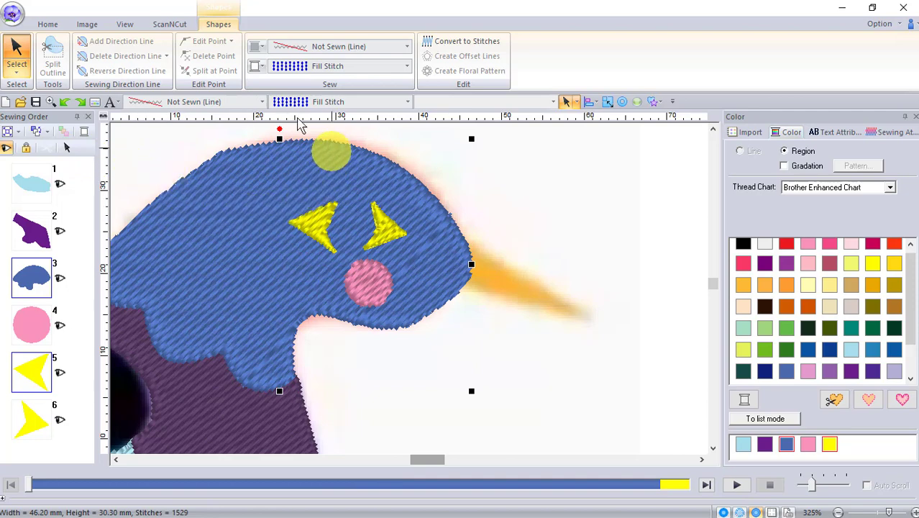
pyautogui.click(48, 25)
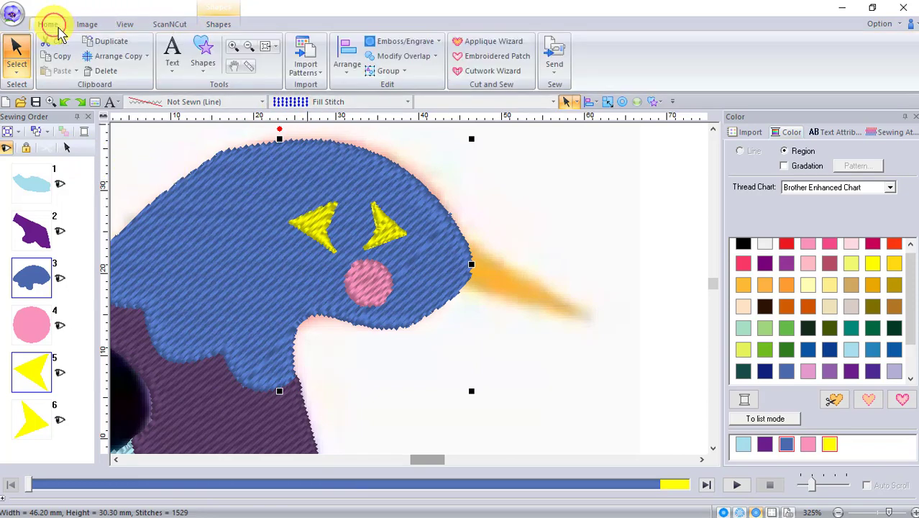
pyautogui.click(422, 59)
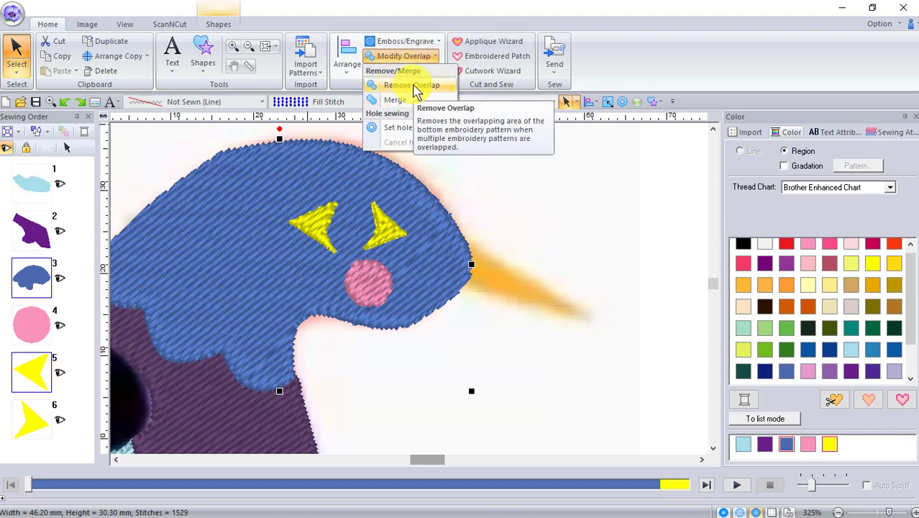
pyautogui.click(414, 87)
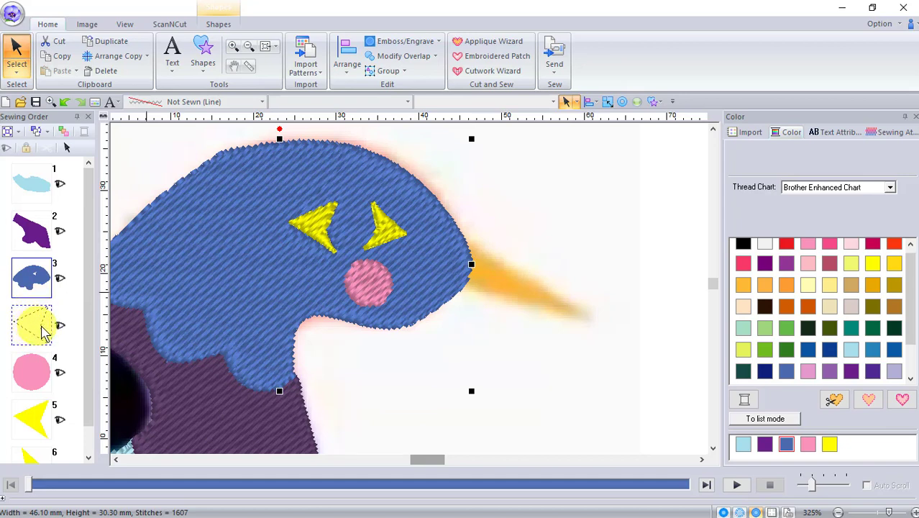
# Deselect the head and move the yellow eye farther from the beak off the head to the empty area below the beak
pyautogui.moveTo(89, 293); pyautogui.dragTo(86, 327)
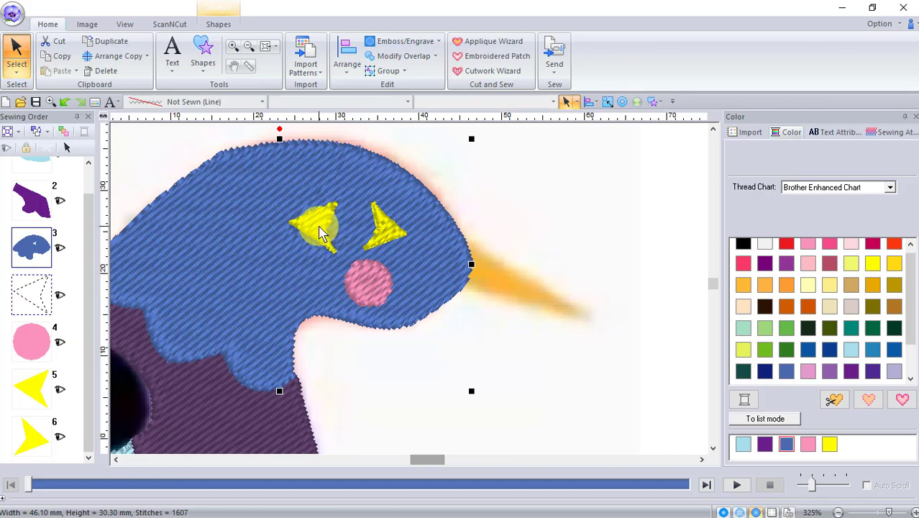
pyautogui.click(538, 233)
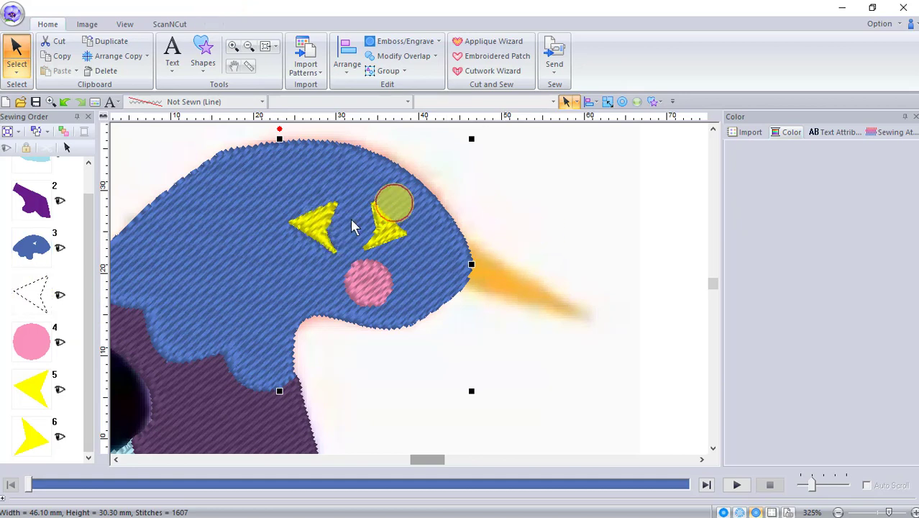
pyautogui.press('Escape')
pyautogui.moveTo(319, 229); pyautogui.dragTo(509, 350)
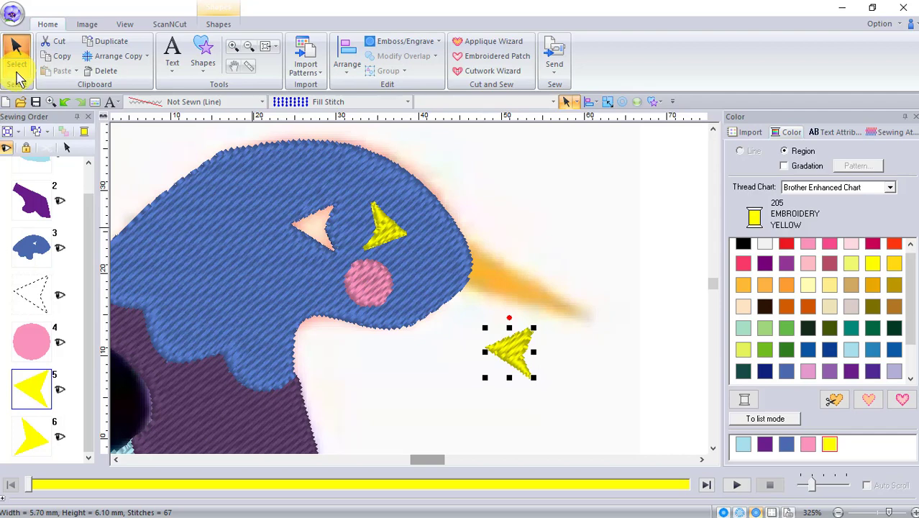
# Reshape the unsewn eye-shaped hole outline in the head by extending its outer tip, moving its upper corner and adding a point on the upper edge
pyautogui.click(17, 66)
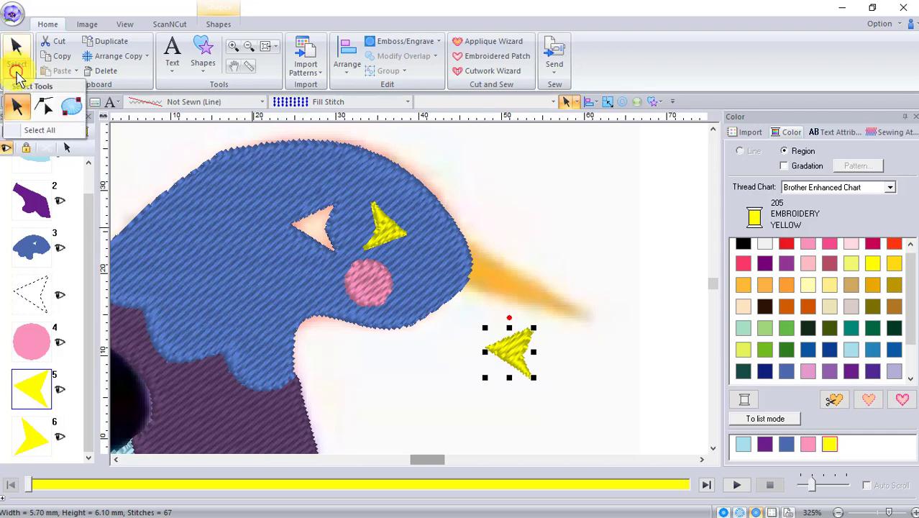
pyautogui.click(33, 289)
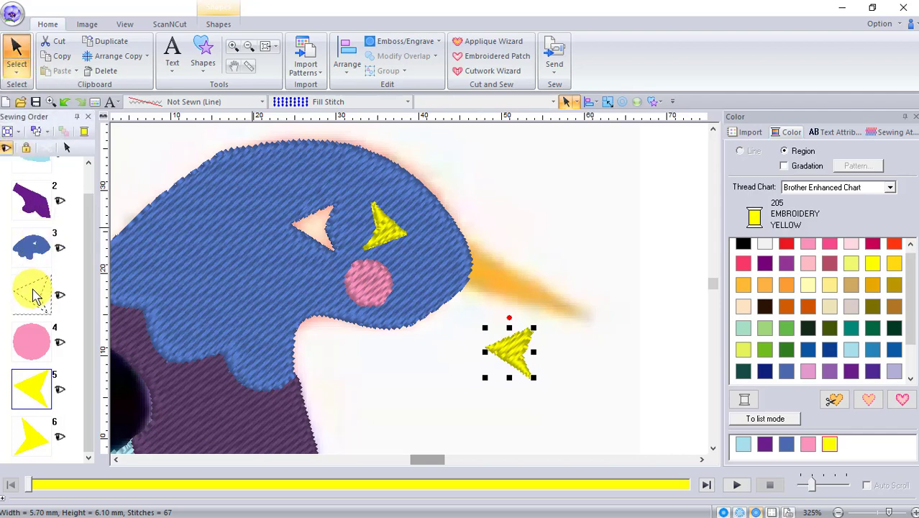
pyautogui.click(37, 300)
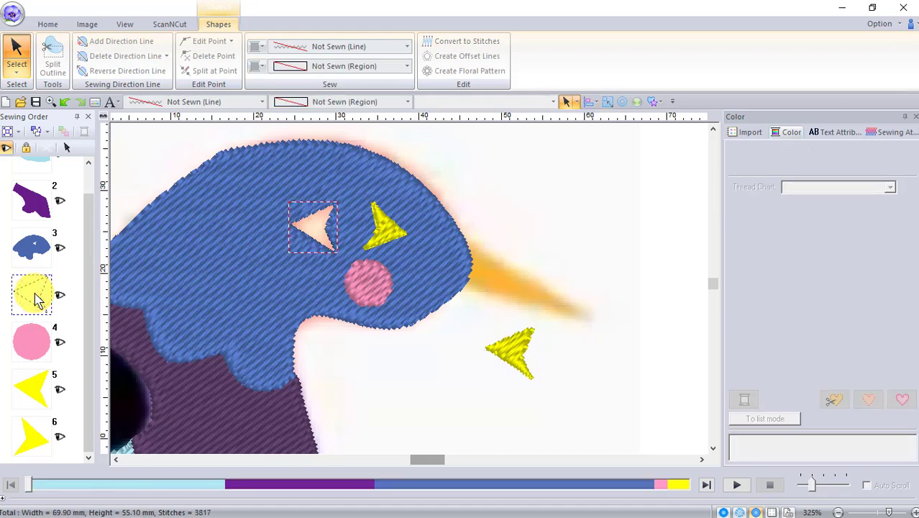
pyautogui.rightClick(37, 300)
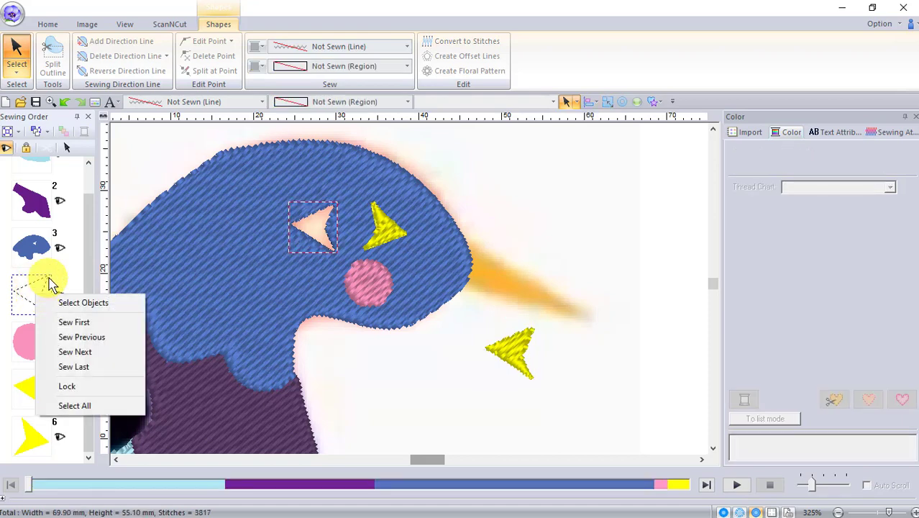
pyautogui.click(74, 306)
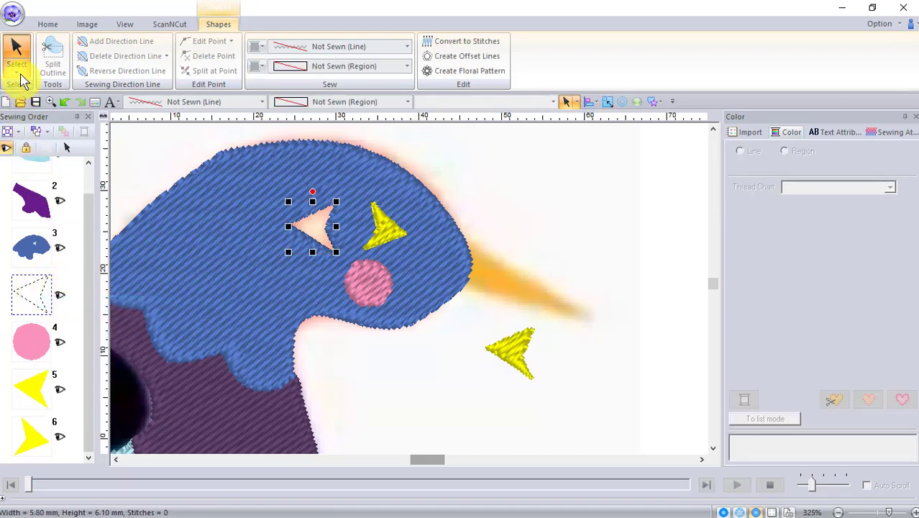
pyautogui.click(16, 69)
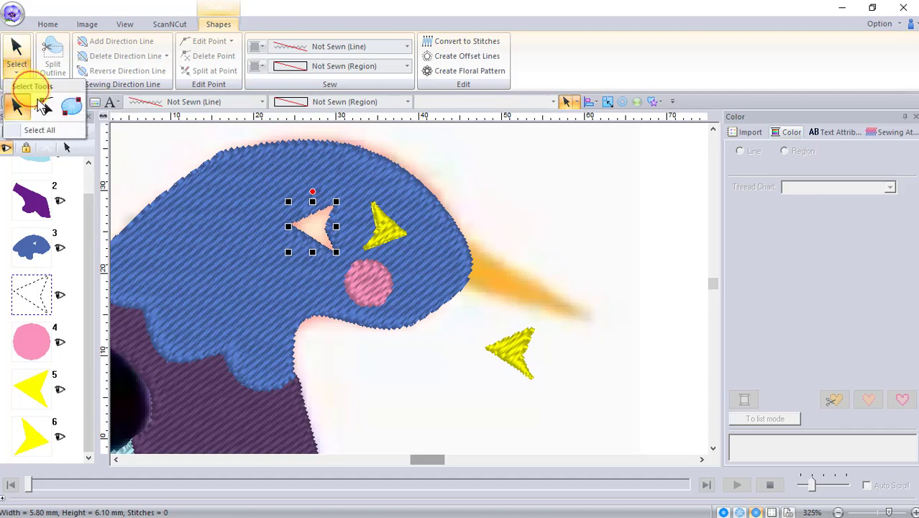
pyautogui.click(47, 108)
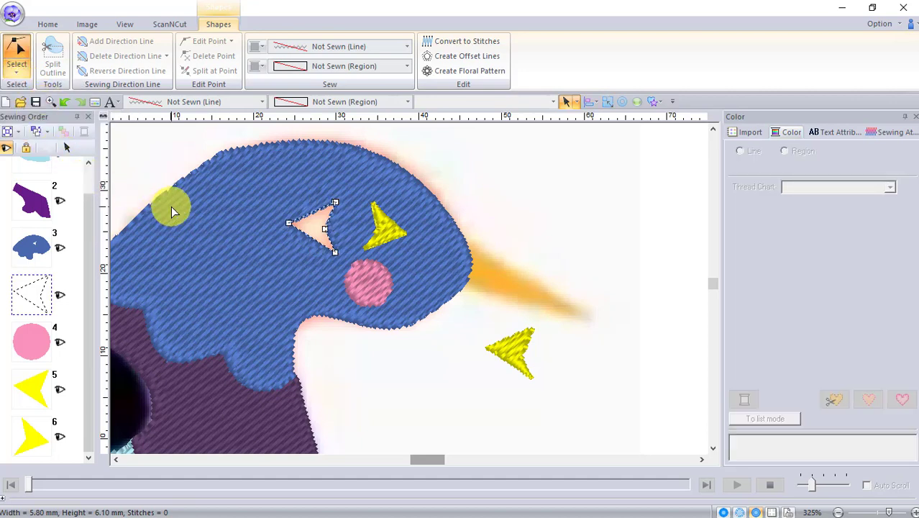
pyautogui.moveTo(288, 222); pyautogui.dragTo(241, 224)
pyautogui.moveTo(333, 204)
pyautogui.mouseDown()
pyautogui.moveTo(332, 175)
pyautogui.moveTo(337, 205)
pyautogui.mouseUp()
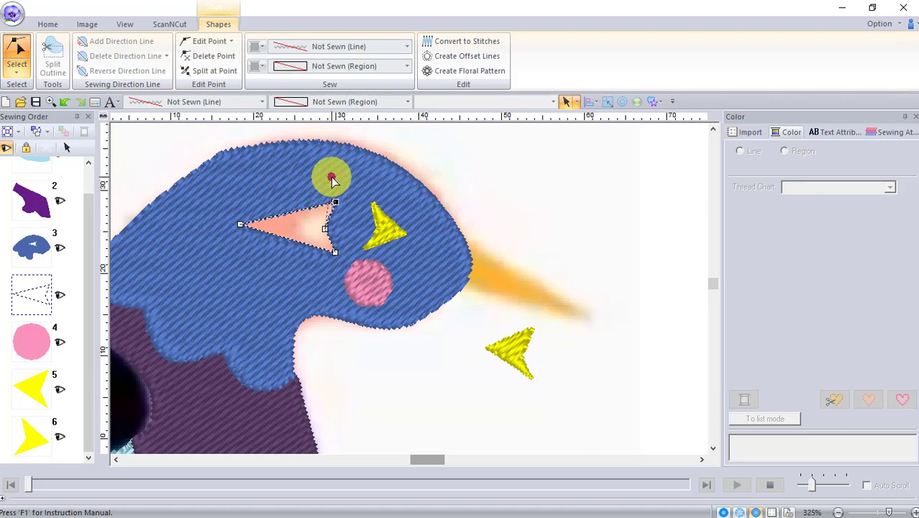
pyautogui.moveTo(359, 187)
pyautogui.mouseDown()
pyautogui.moveTo(349, 205)
pyautogui.moveTo(303, 183)
pyautogui.mouseUp()
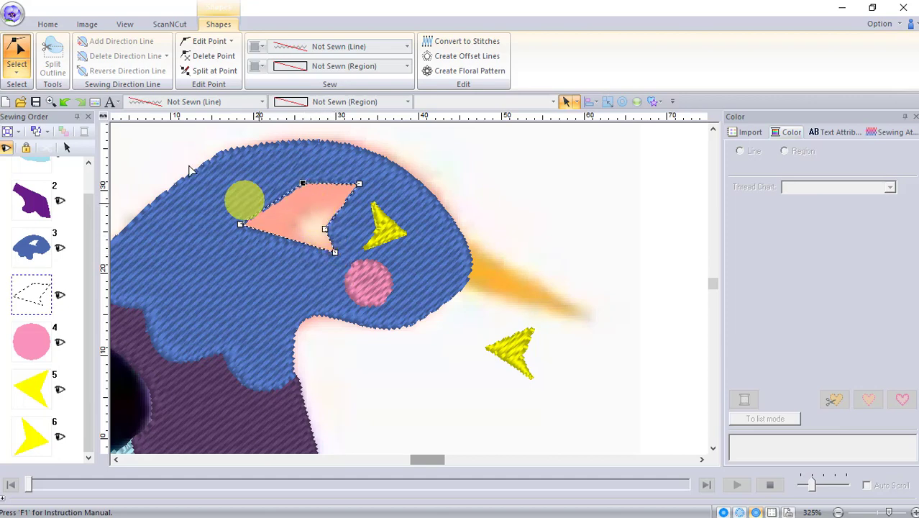
# Undo the shape edits to the unsewn hole outline and the move of the yellow eye farther from the beak
pyautogui.click(64, 102)
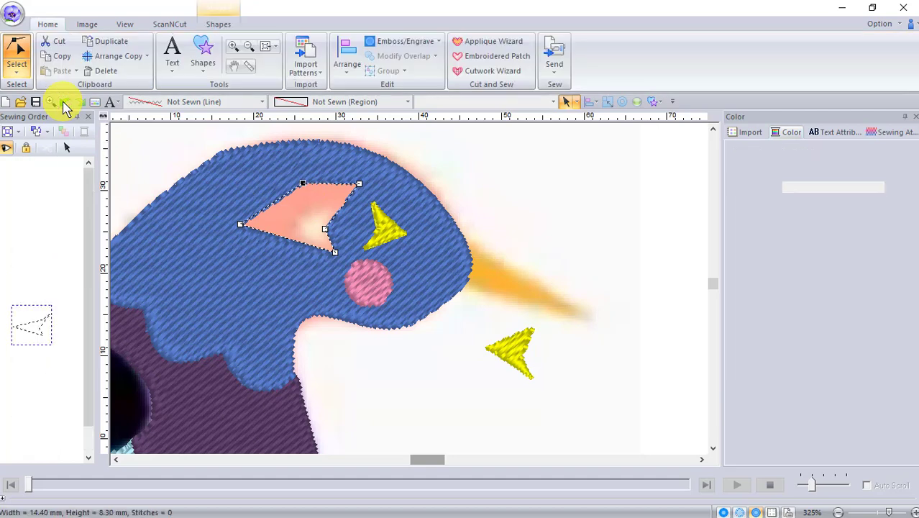
pyautogui.click(63, 102)
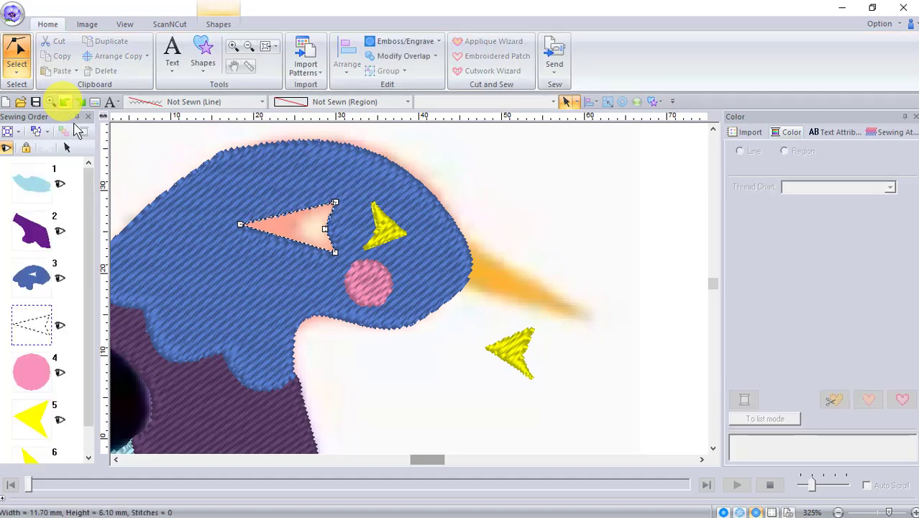
pyautogui.click(65, 102)
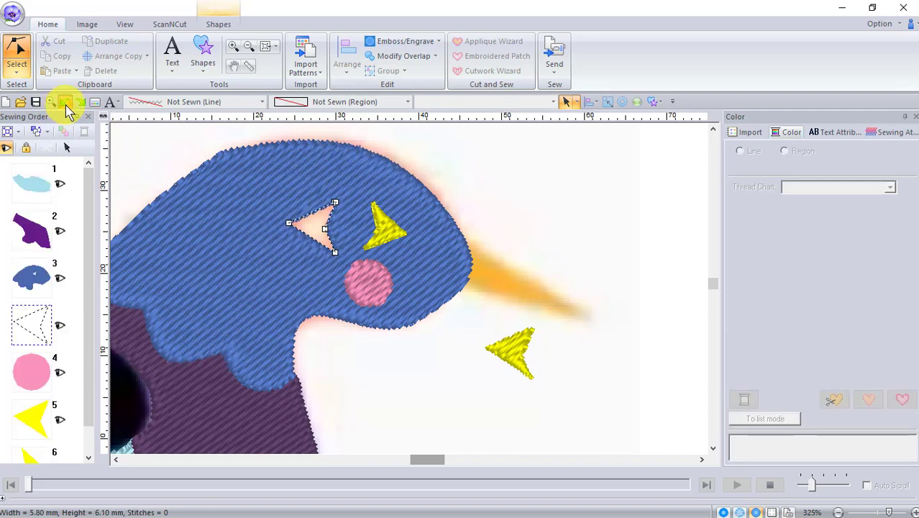
pyautogui.click(65, 102)
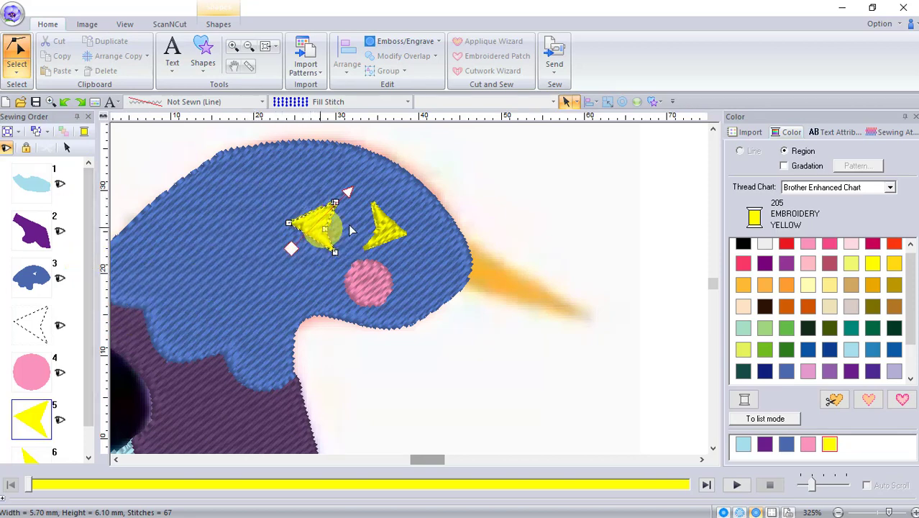
# Try to set hole sewing on the blue head region together with the yellow eye nearer the beak
pyautogui.click(387, 230)
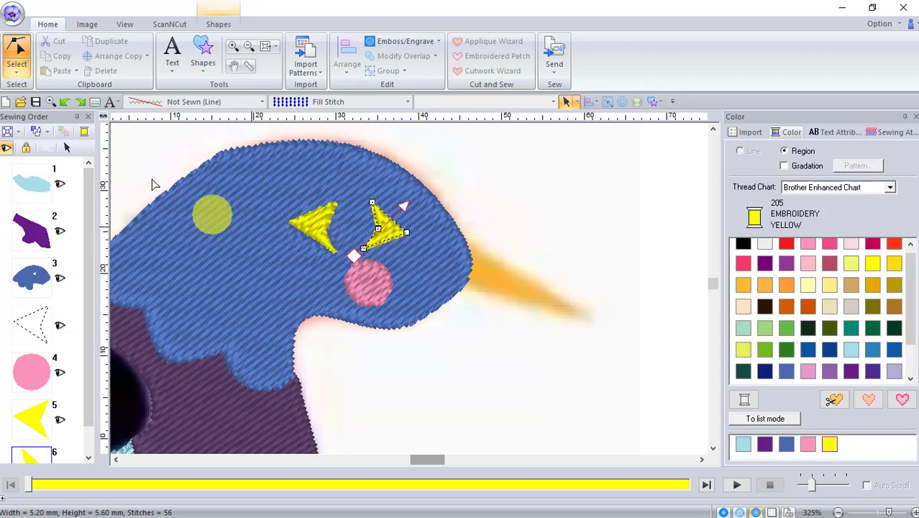
pyautogui.click(19, 75)
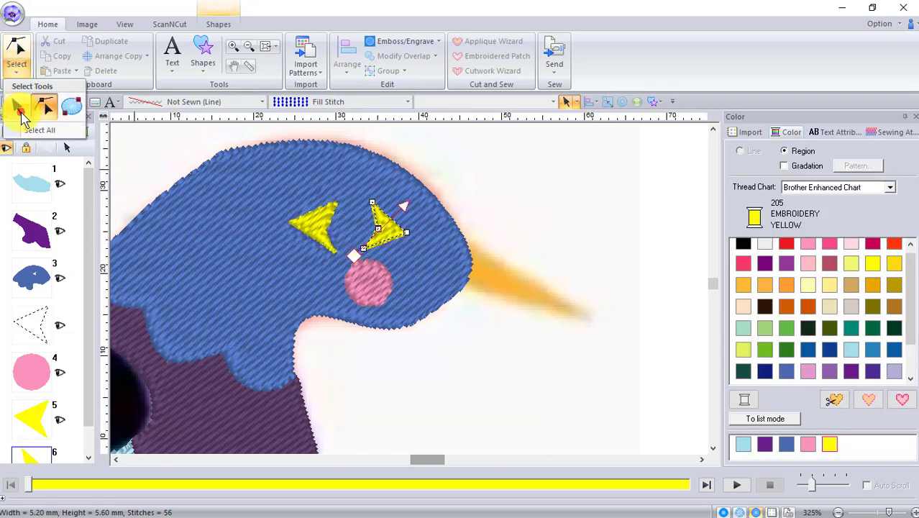
pyautogui.click(16, 108)
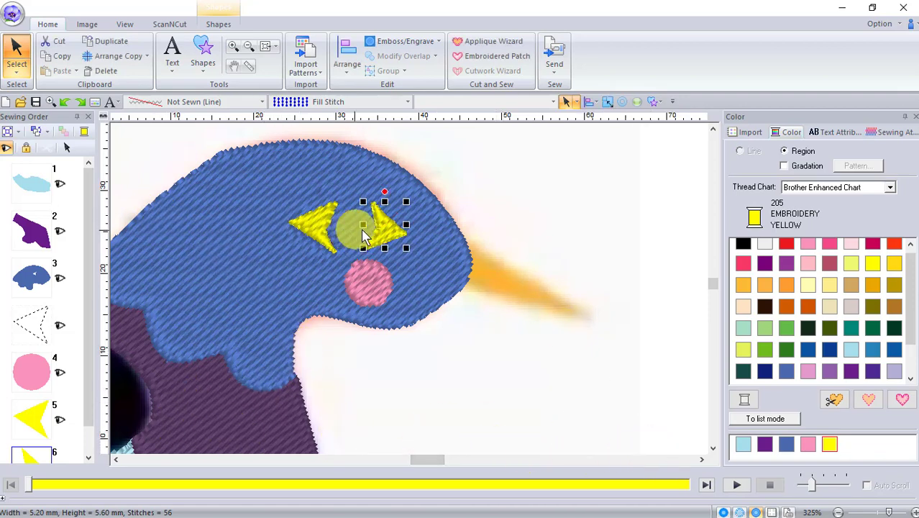
pyautogui.click(31, 279)
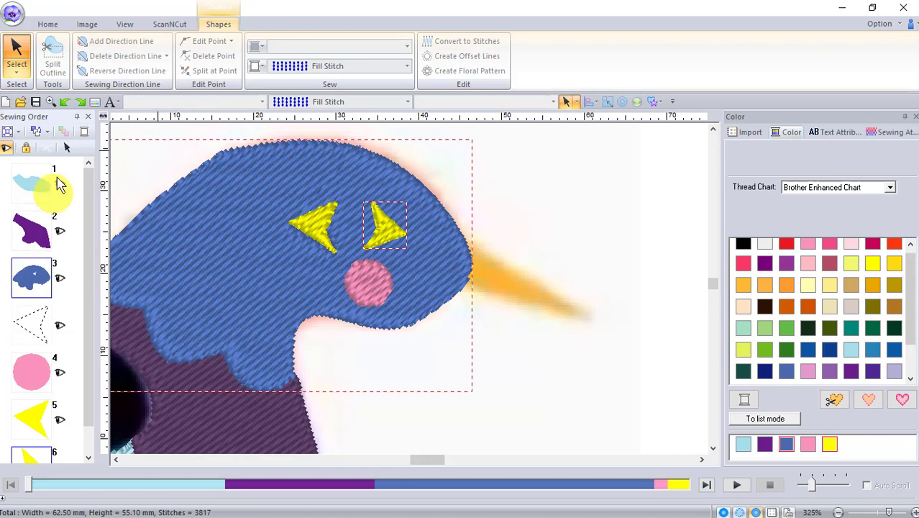
pyautogui.click(67, 149)
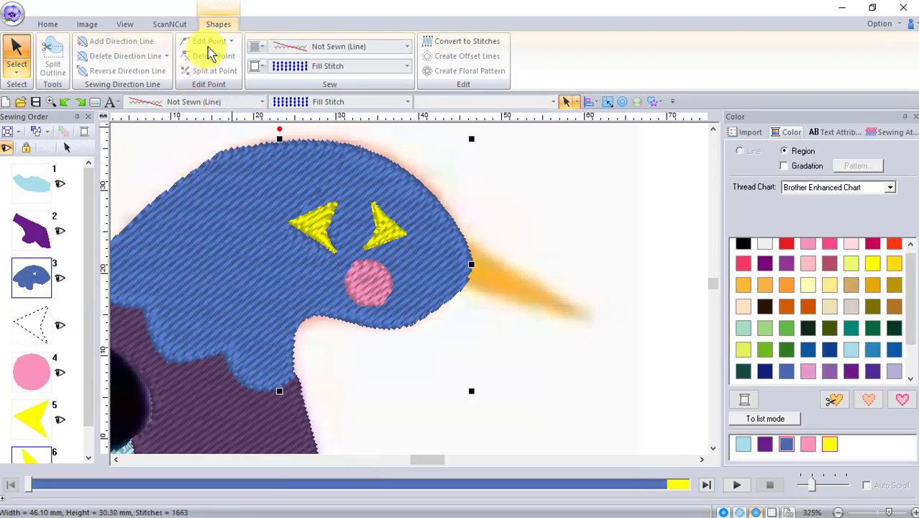
pyautogui.click(47, 26)
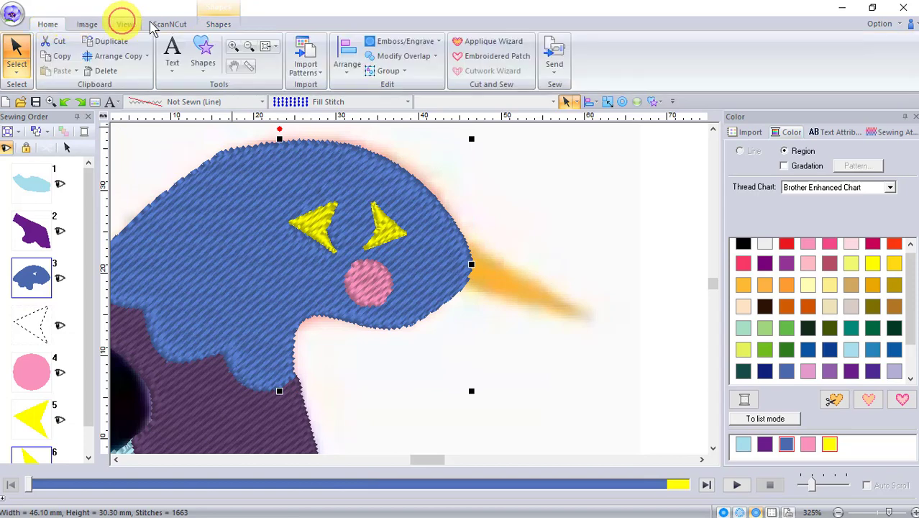
pyautogui.click(424, 59)
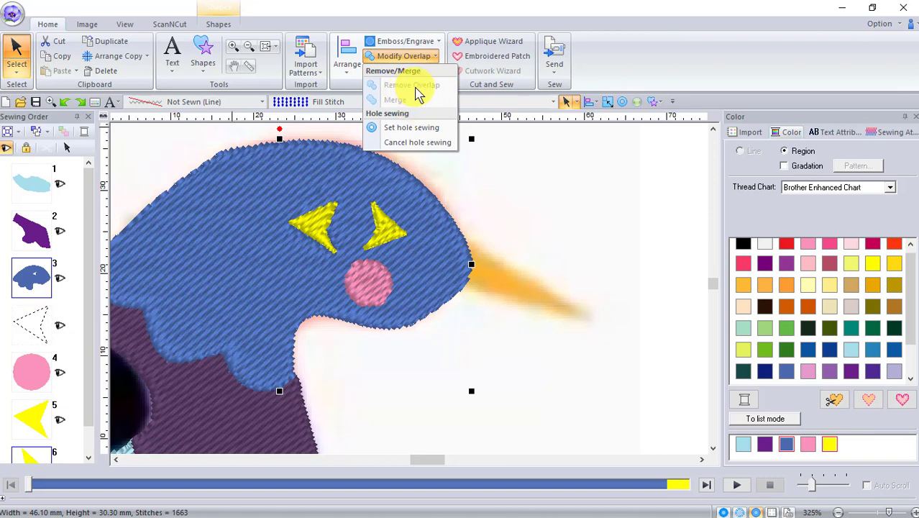
pyautogui.click(416, 128)
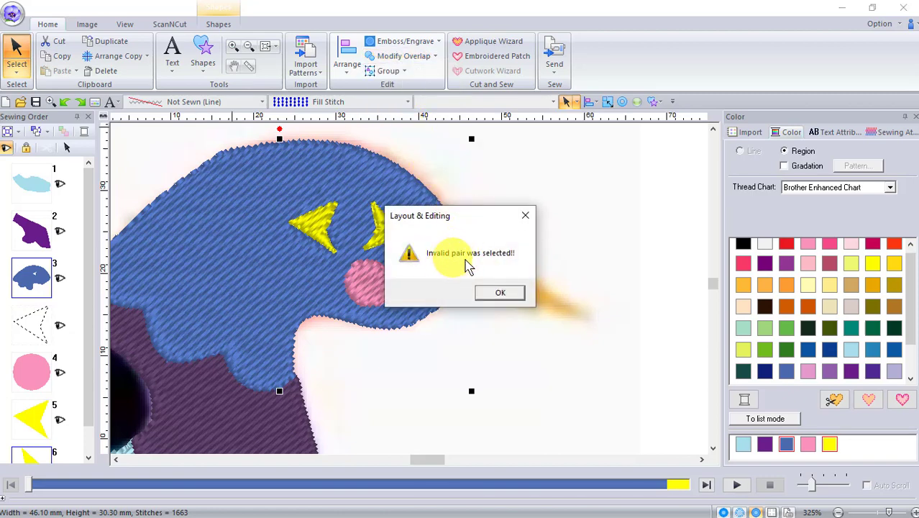
pyautogui.click(501, 294)
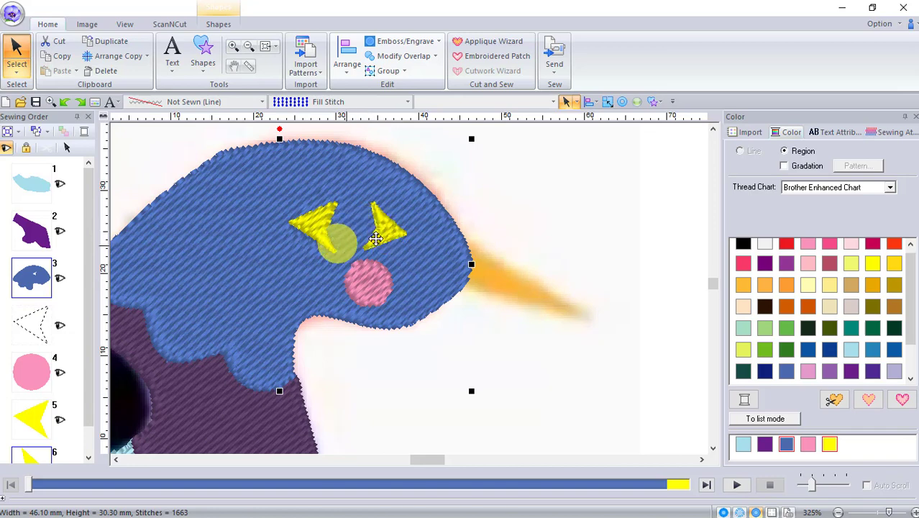
# Edit the points of the yellow eye nearer the beak, pulling one of the overlapping inner-notch points out toward the other eye
pyautogui.click(565, 237)
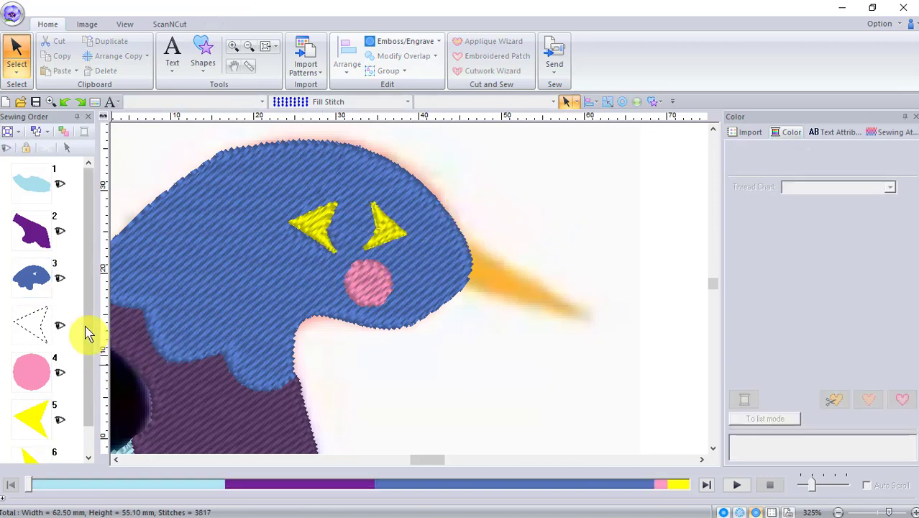
pyautogui.moveTo(89, 324); pyautogui.dragTo(86, 366)
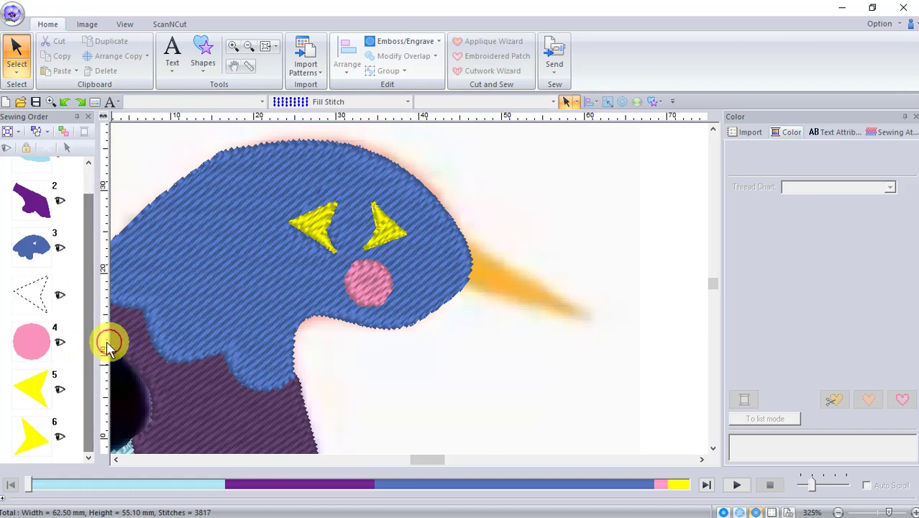
pyautogui.click(31, 439)
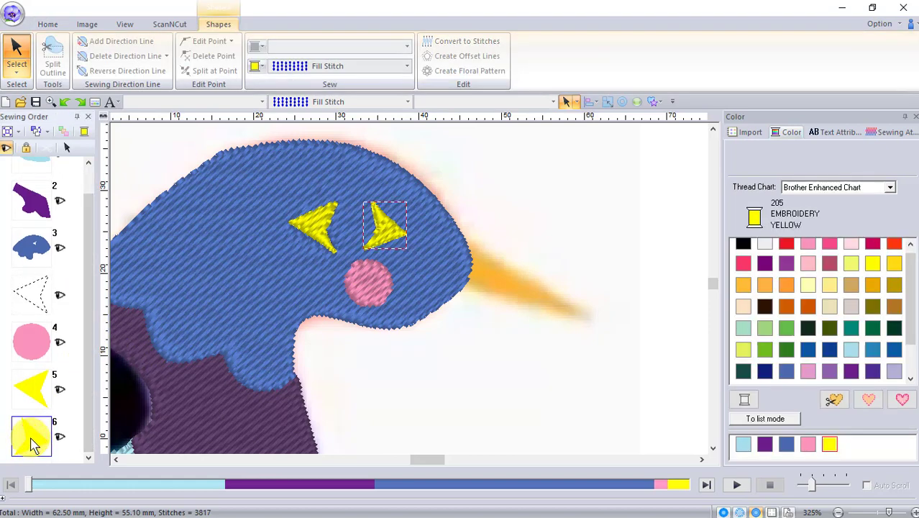
pyautogui.moveTo(72, 426); pyautogui.dragTo(37, 43)
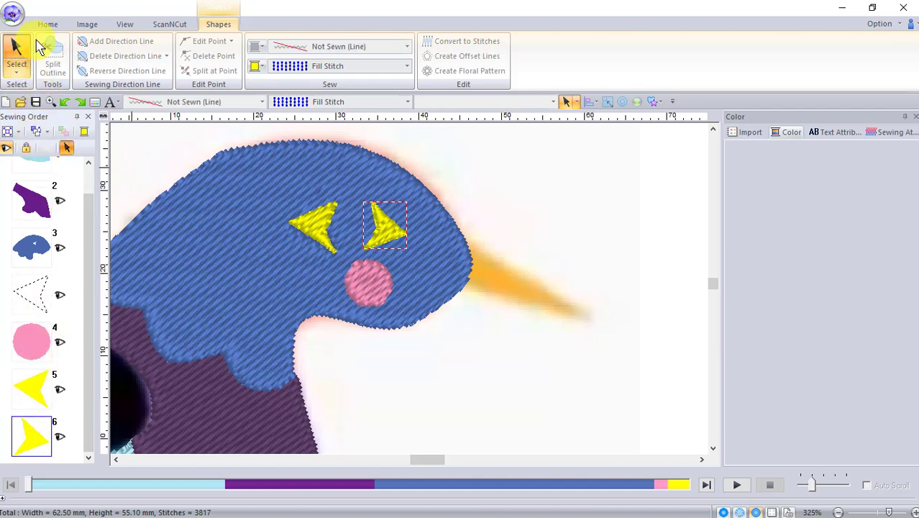
pyautogui.click(18, 66)
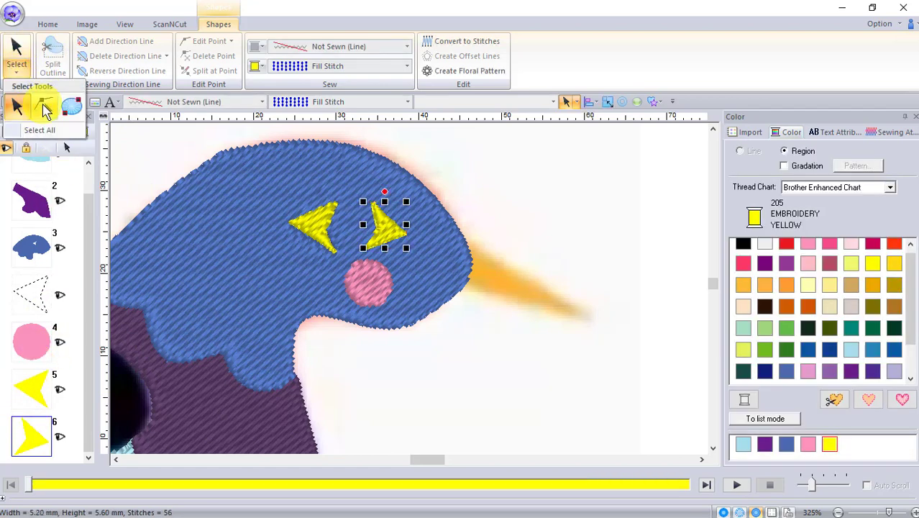
pyautogui.click(44, 108)
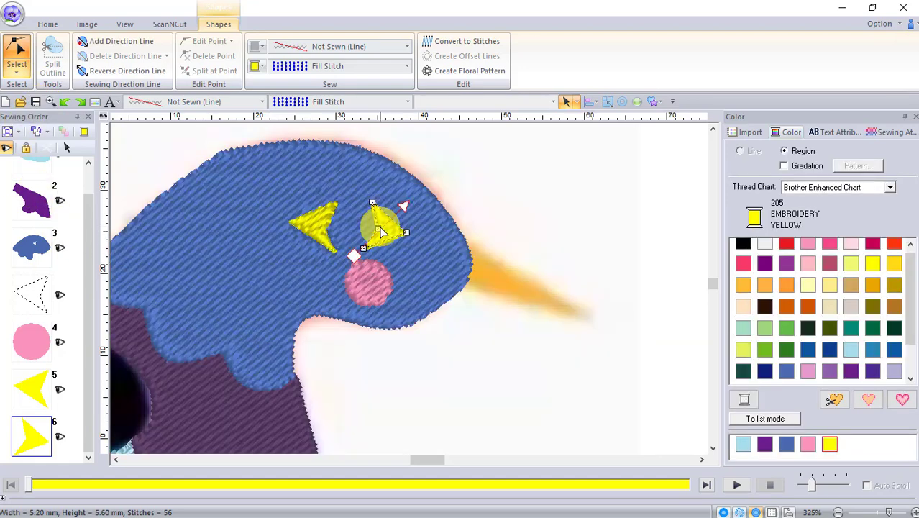
pyautogui.scroll(5, 412, 292)
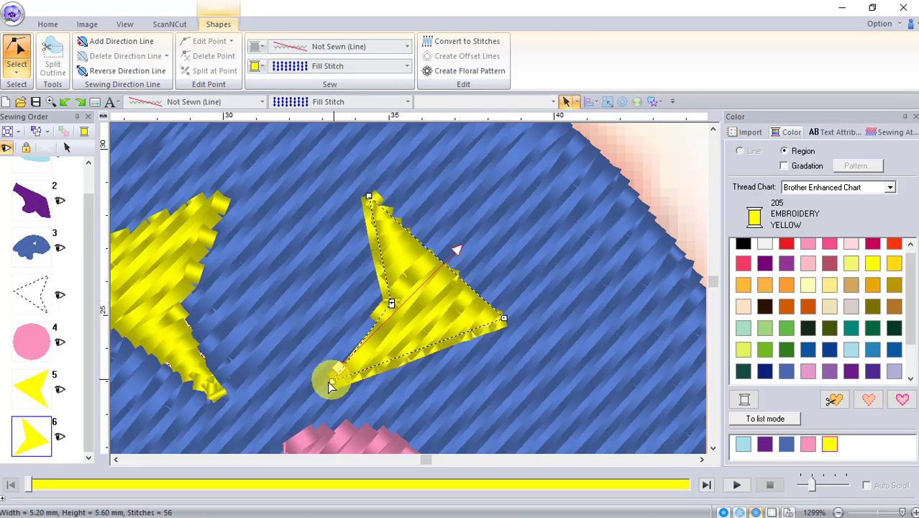
pyautogui.click(391, 302)
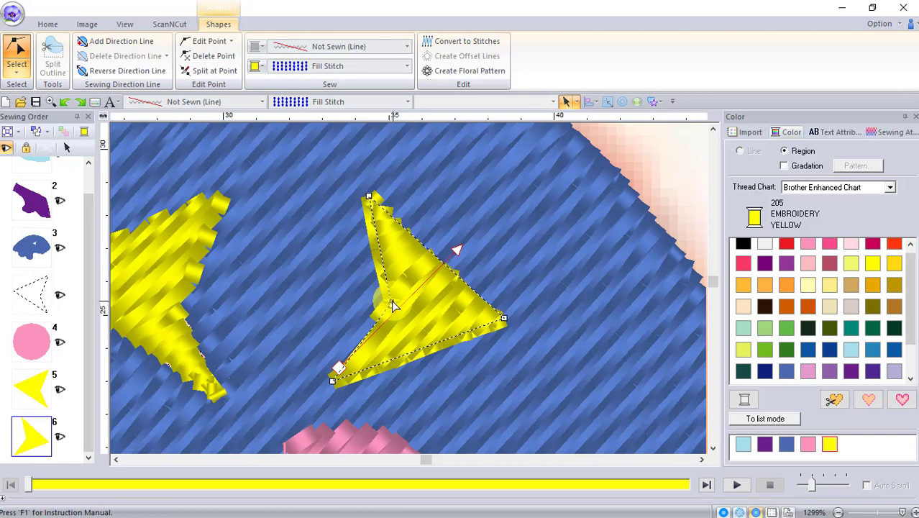
pyautogui.moveTo(391, 302); pyautogui.dragTo(366, 283)
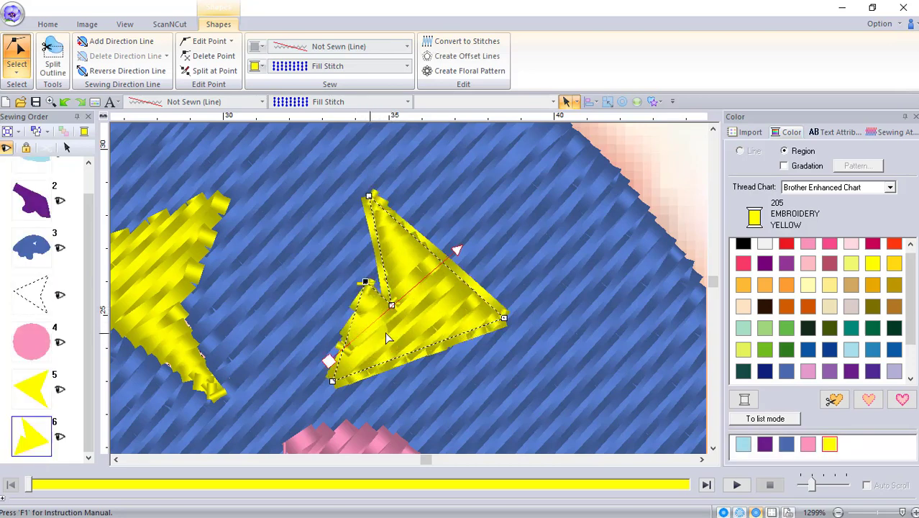
# Delete the pulled-out extra point from the outline of the yellow eye nearer the beak
pyautogui.click(366, 281)
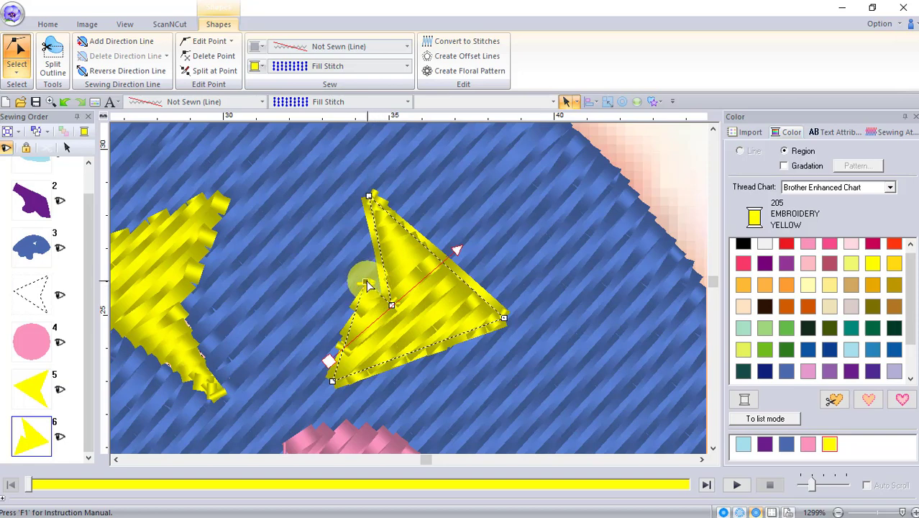
pyautogui.rightClick(367, 285)
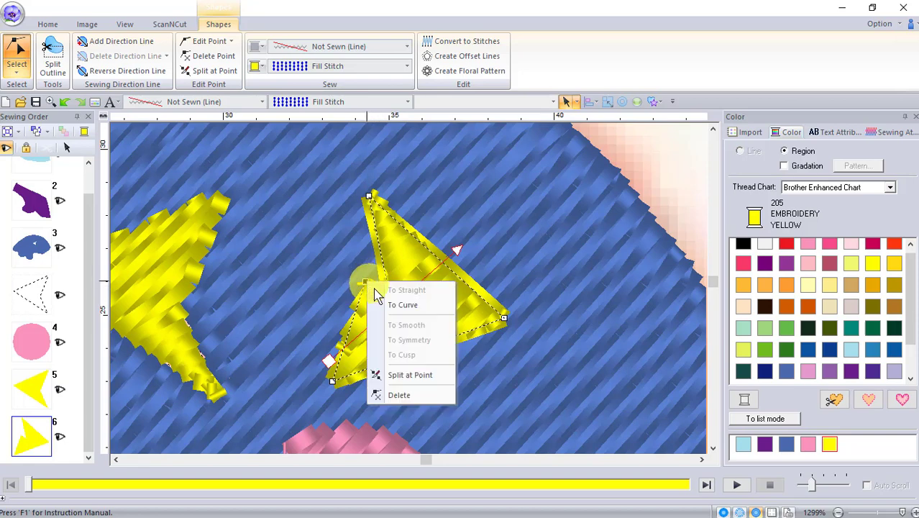
pyautogui.click(397, 396)
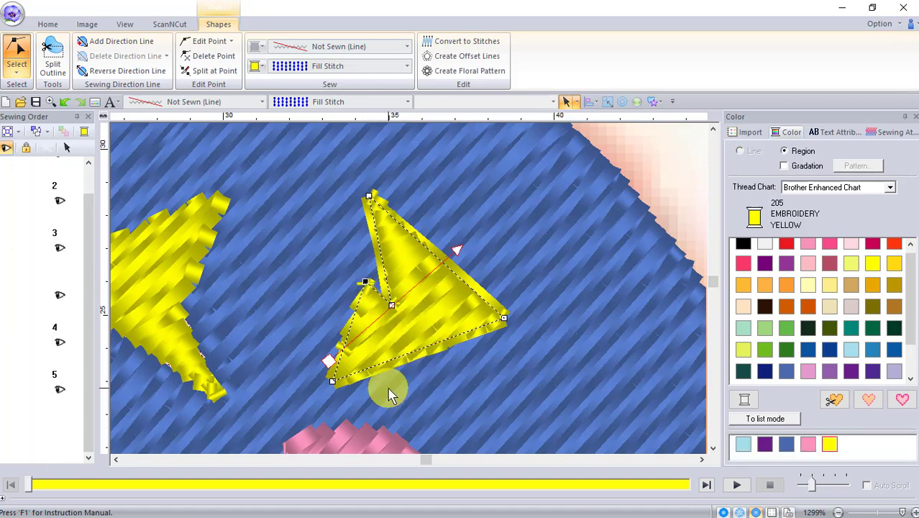
pyautogui.press('Delete')
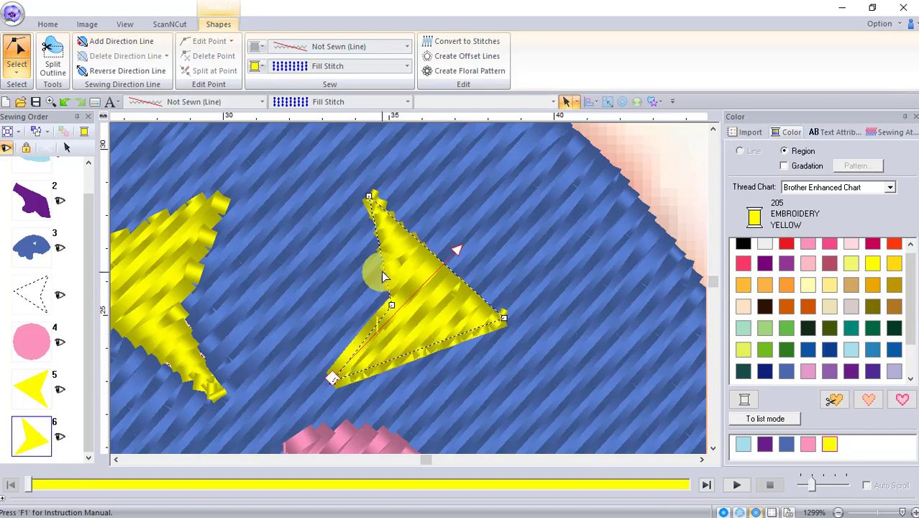
# Set hole sewing on the blue head region together with the yellow eye nearer the beak
pyautogui.scroll(-3, 410, 294)
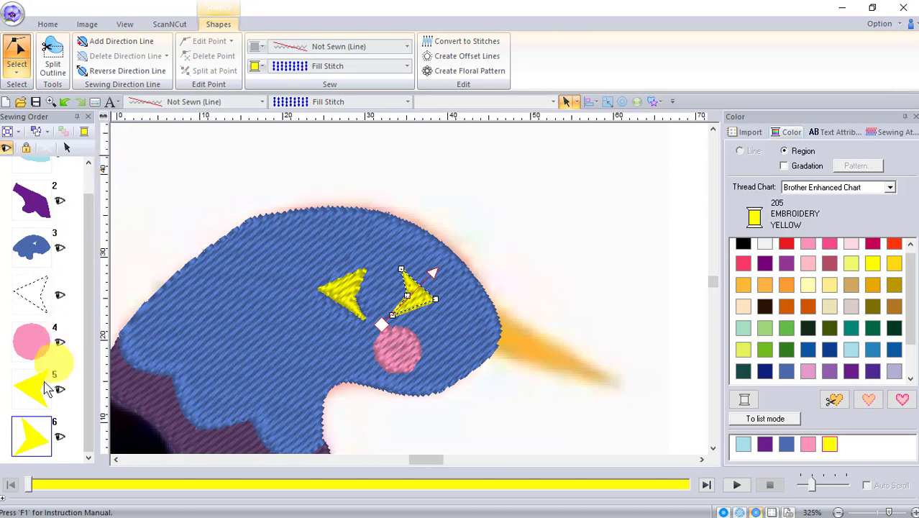
pyautogui.click(22, 79)
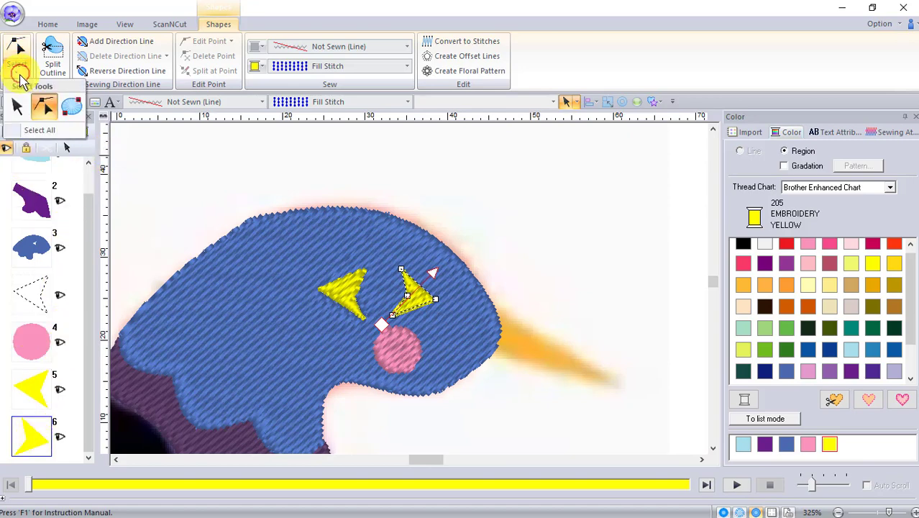
pyautogui.click(17, 105)
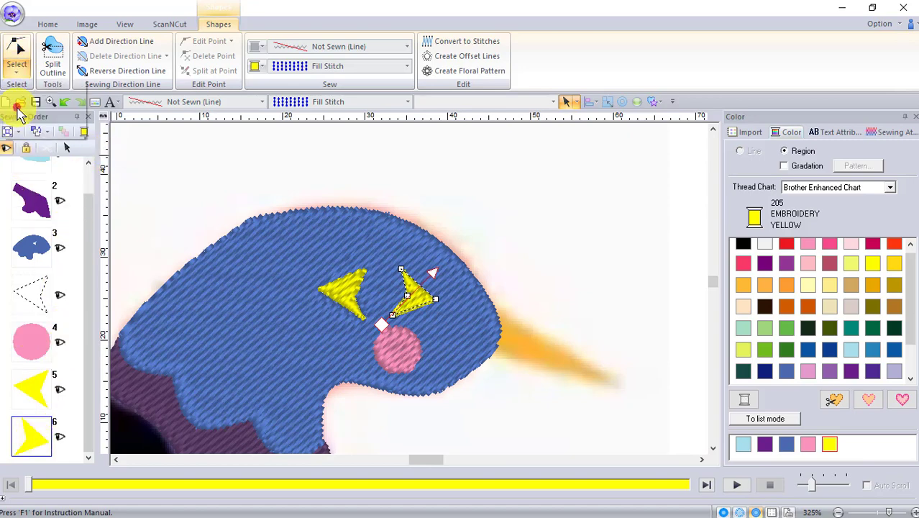
pyautogui.click(251, 299)
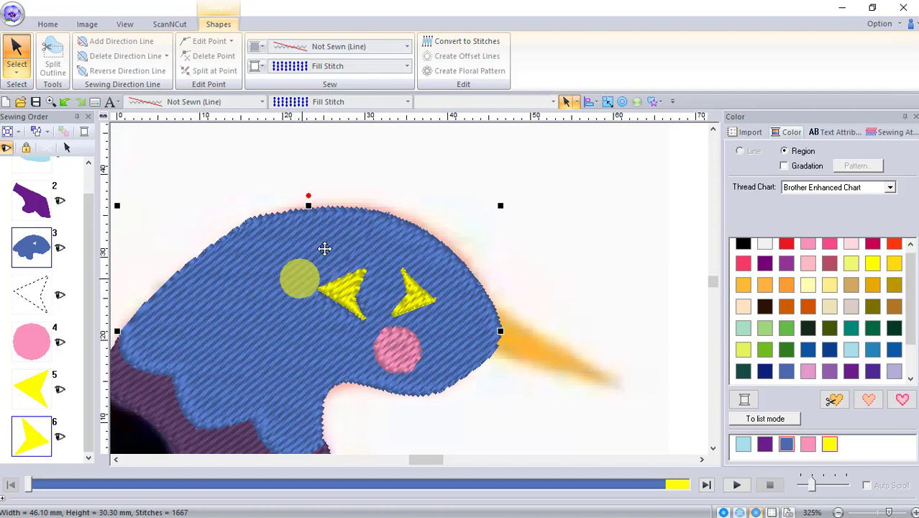
pyautogui.click(52, 25)
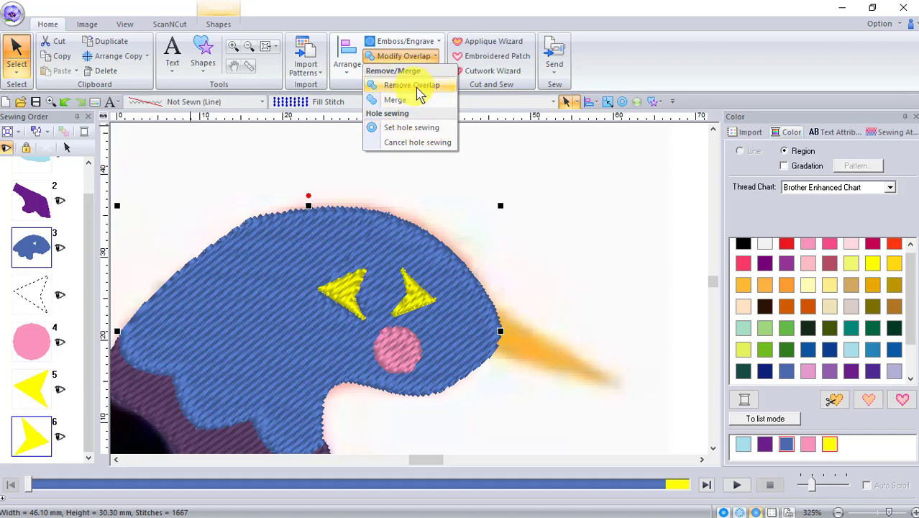
pyautogui.click(408, 129)
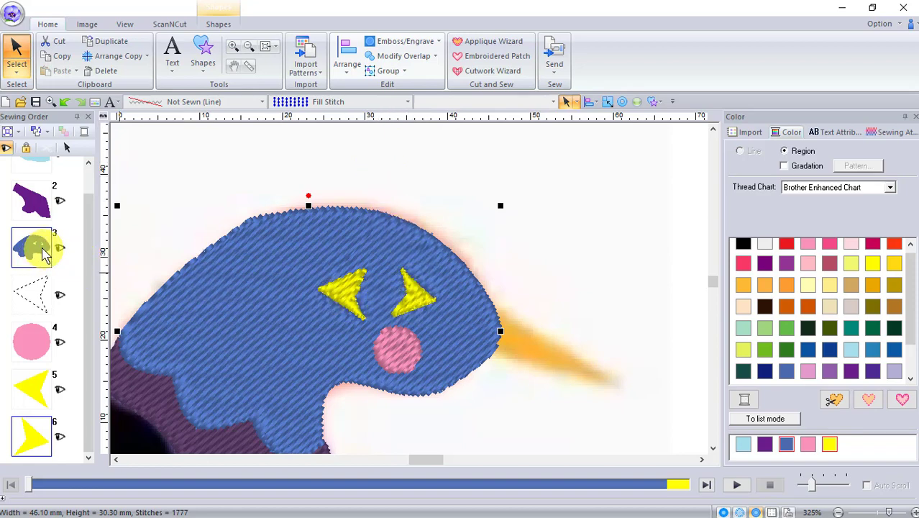
# Select the yellow eye nearer the beak and set its region to Not Sewn to expose the area beneath it
pyautogui.click(37, 443)
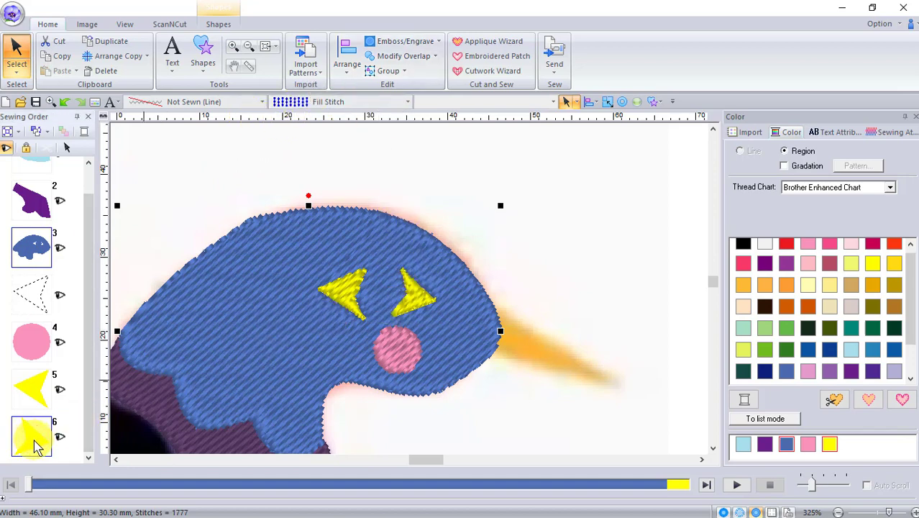
pyautogui.click(611, 318)
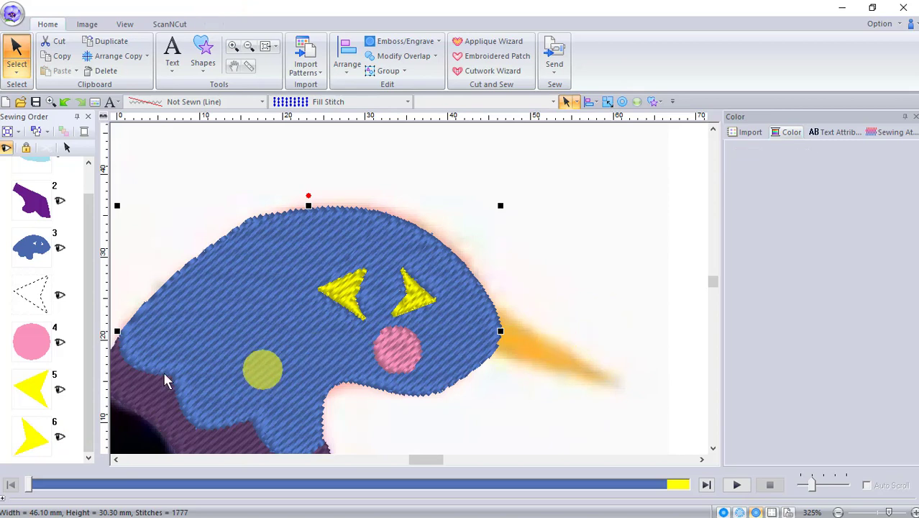
pyautogui.click(39, 435)
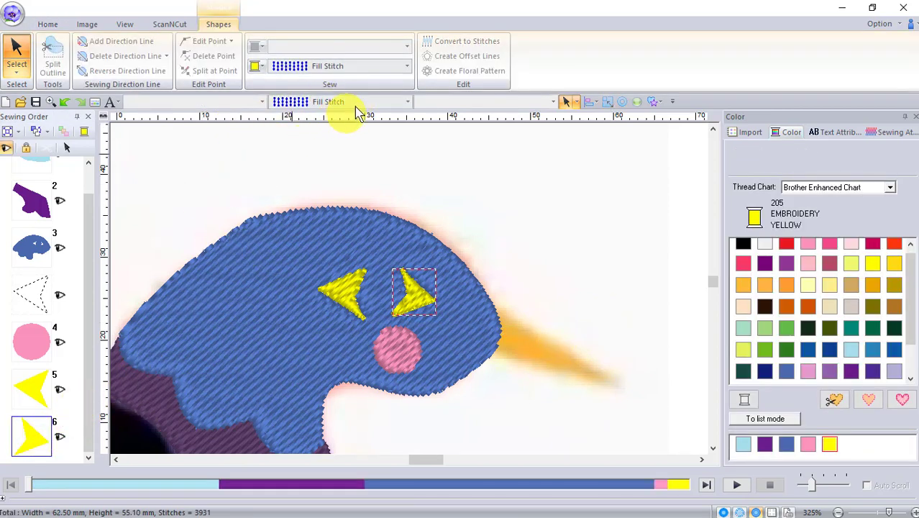
pyautogui.rightClick(25, 429)
pyautogui.click(83, 283)
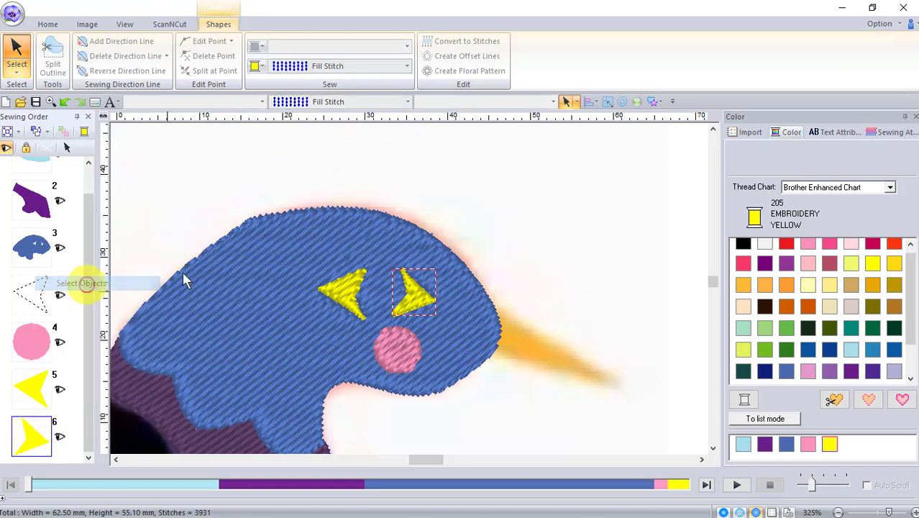
pyautogui.click(407, 103)
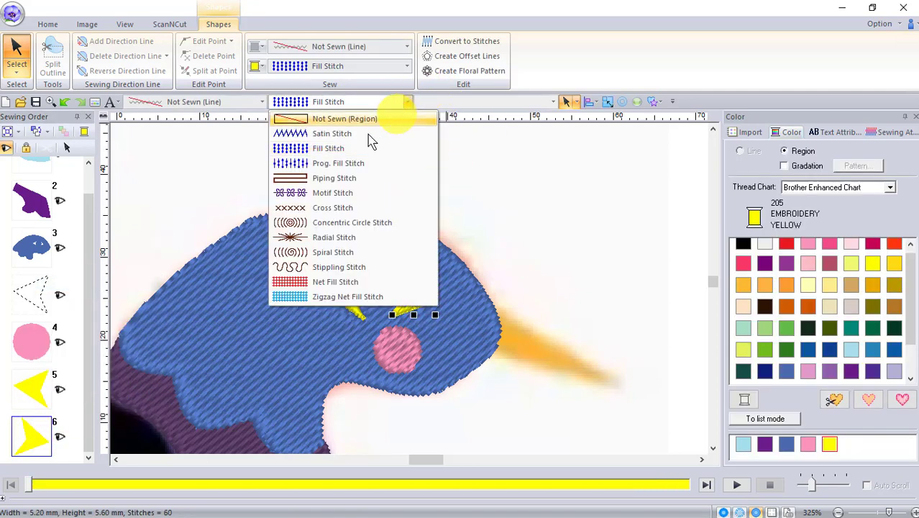
pyautogui.click(343, 119)
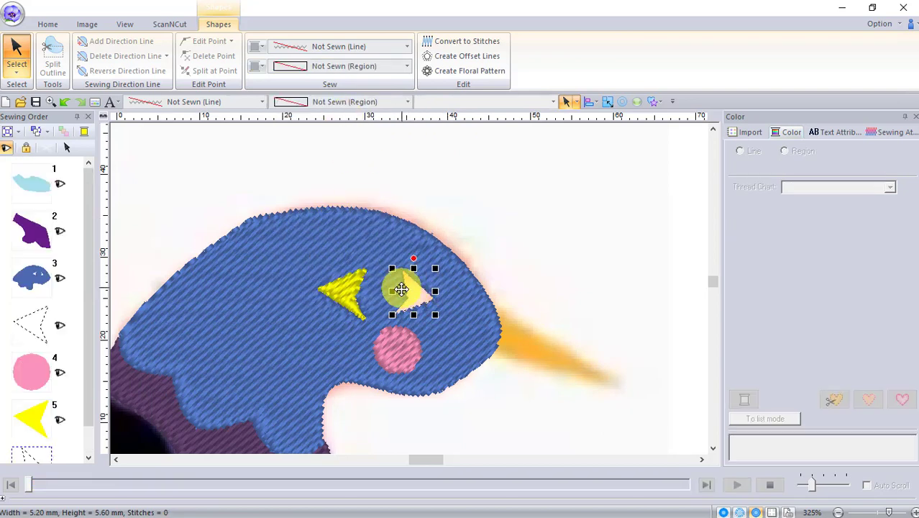
# Undo the eye's Not Sewn setting and the hole sewing on the blue head region, leaving nothing selected
pyautogui.click(65, 101)
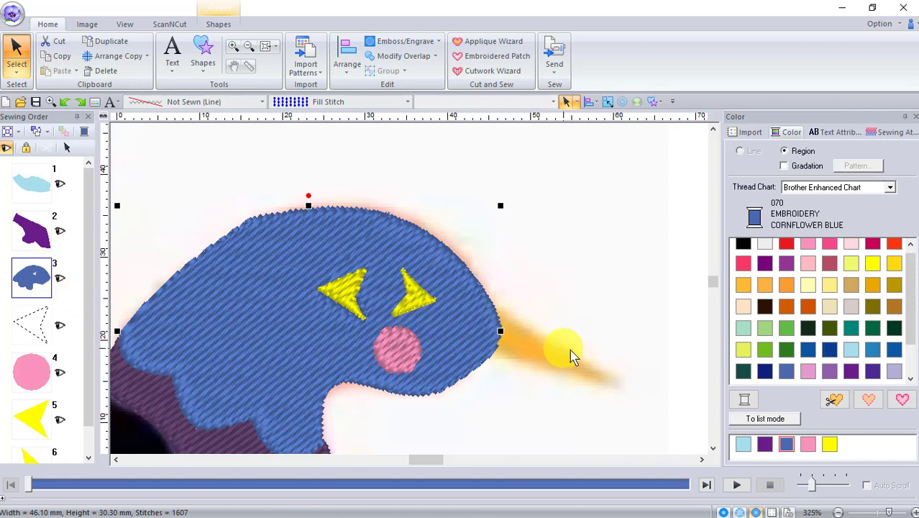
pyautogui.click(503, 394)
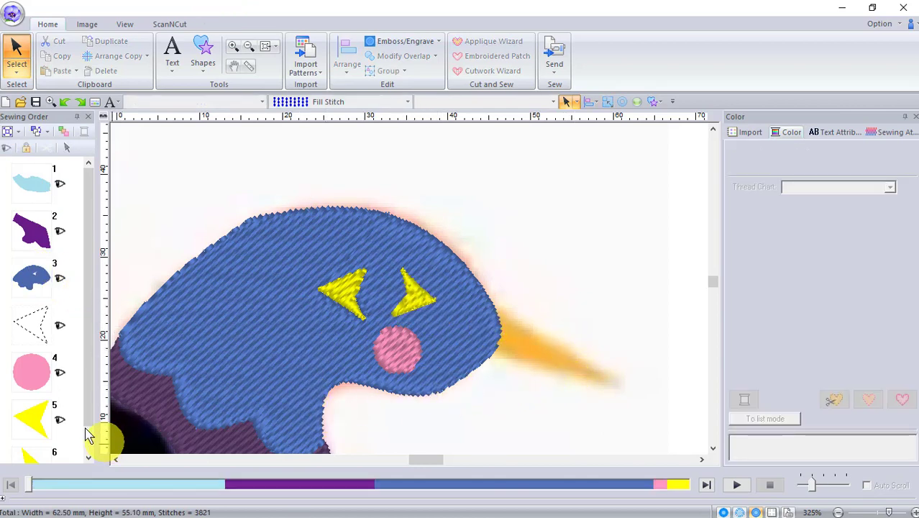
# Apply Remove Overlap to the blue head region and the yellow eye nearer the beak, and clear the selection
pyautogui.moveTo(87, 371); pyautogui.dragTo(90, 404)
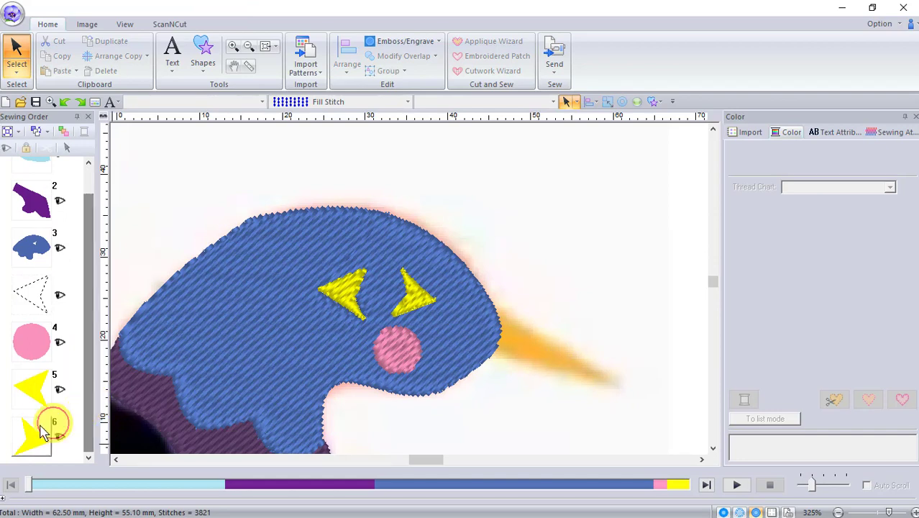
pyautogui.click(31, 440)
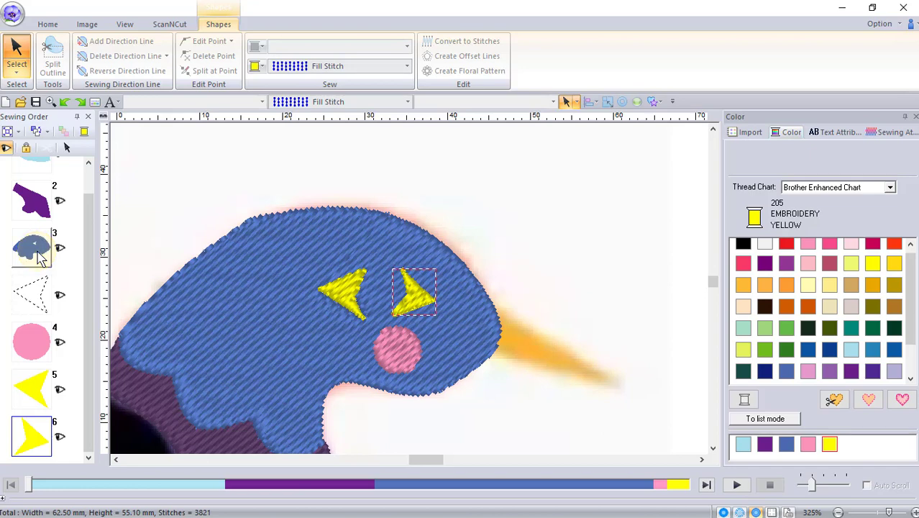
pyautogui.click(40, 257)
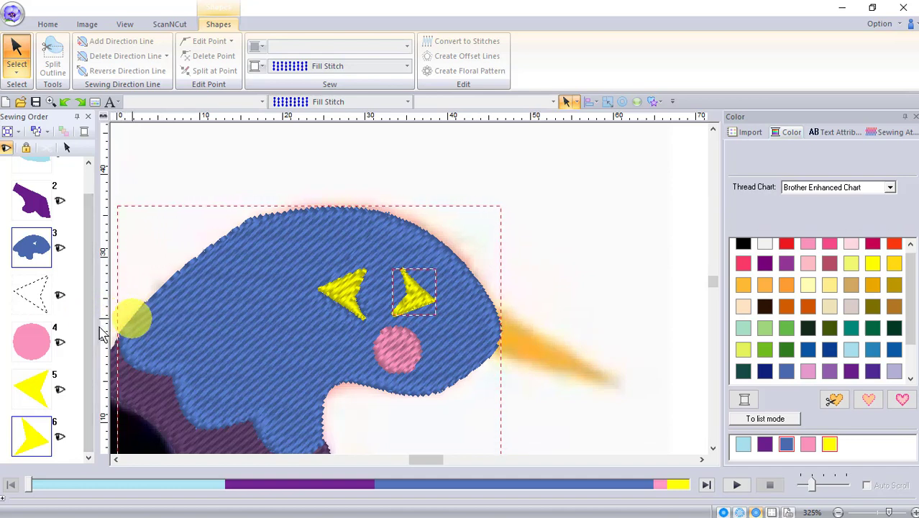
pyautogui.rightClick(31, 435)
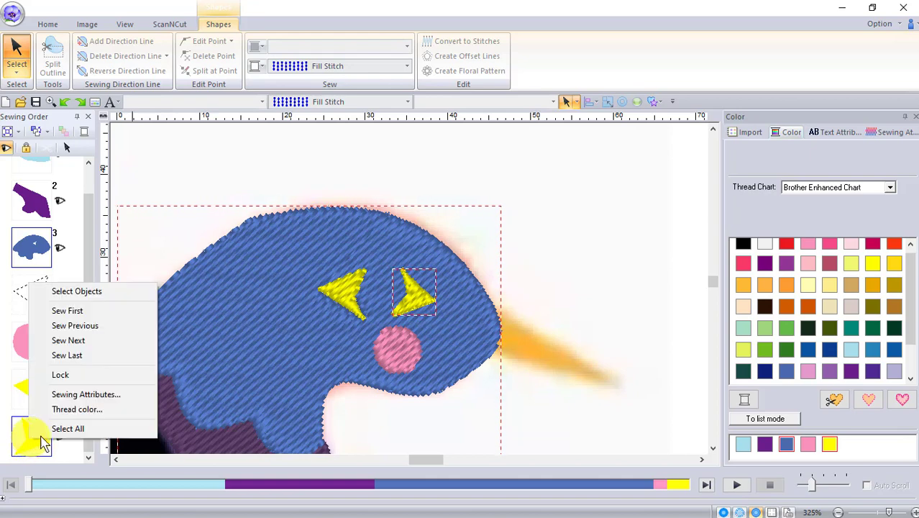
pyautogui.click(75, 295)
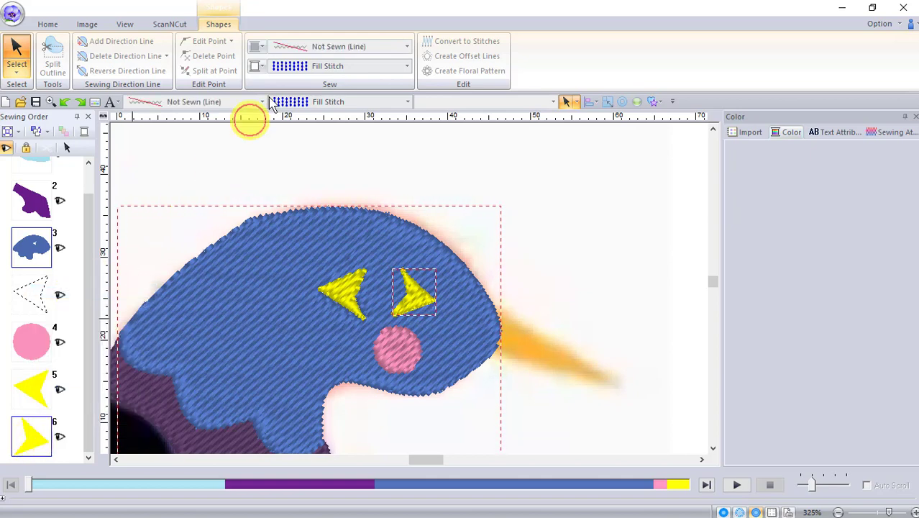
pyautogui.click(56, 29)
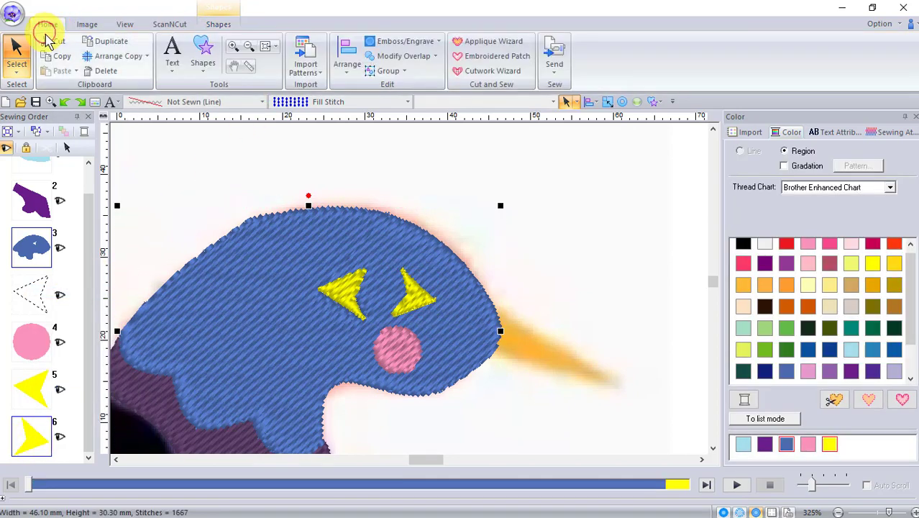
pyautogui.click(425, 57)
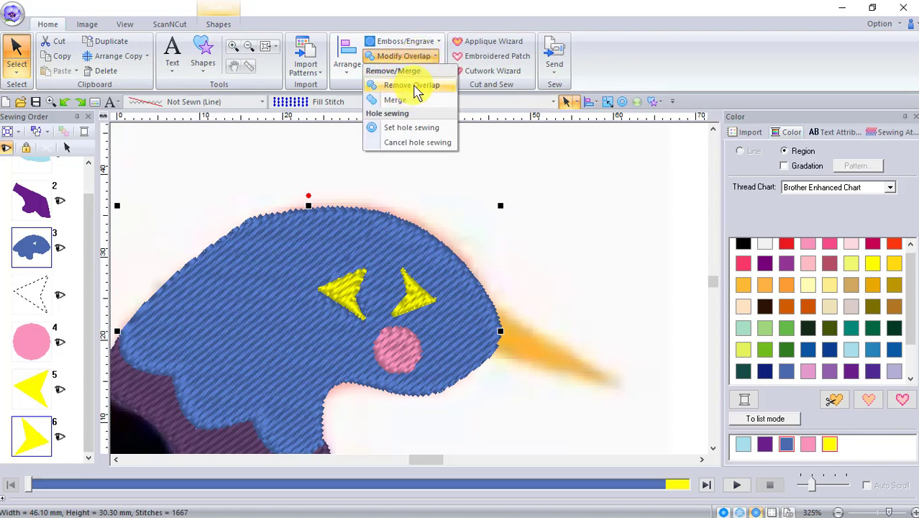
pyautogui.click(413, 86)
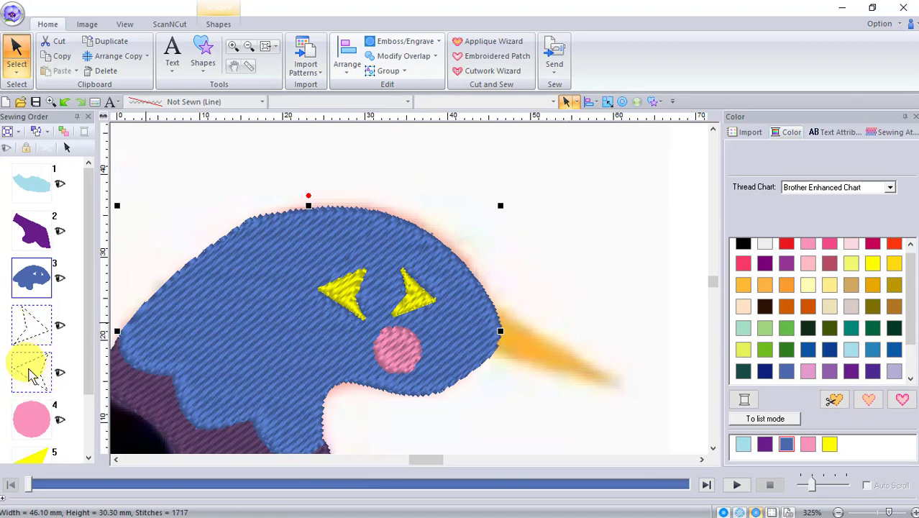
pyautogui.moveTo(31, 373); pyautogui.dragTo(36, 385)
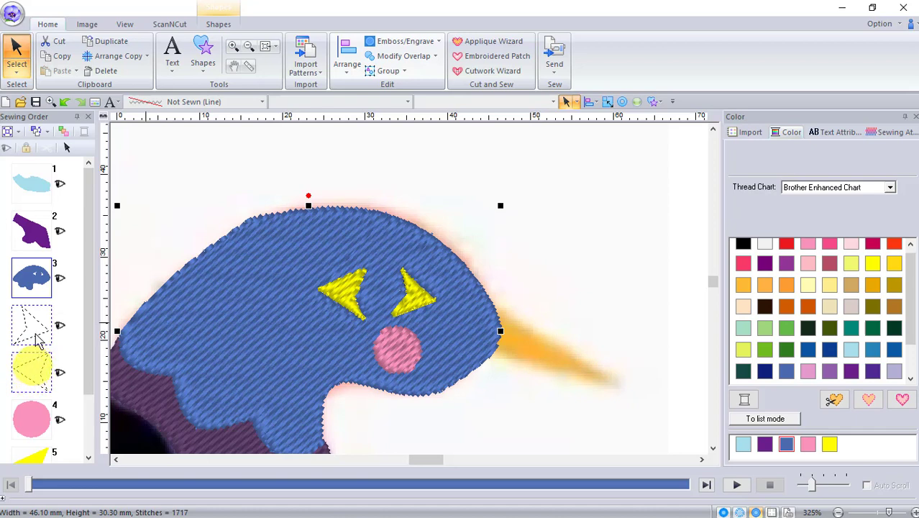
pyautogui.click(559, 288)
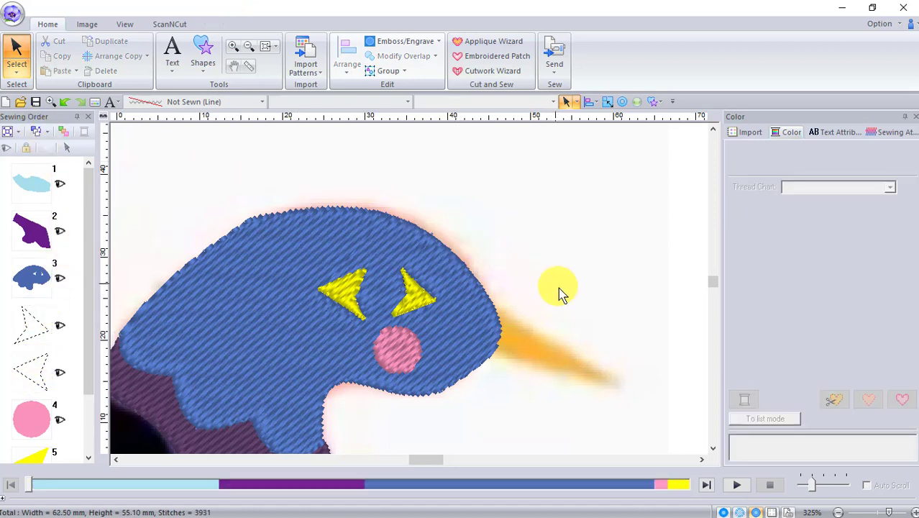
# Reposition the yellow eye nearer the beak over its hole and enlarge it evenly to about 6.8 by 7.4 mm
pyautogui.click(419, 301)
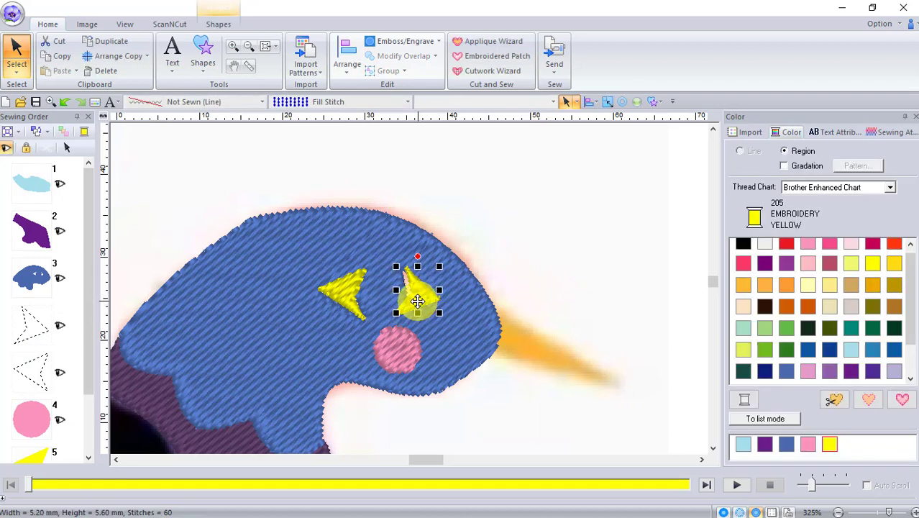
pyautogui.moveTo(418, 301)
pyautogui.mouseDown()
pyautogui.moveTo(527, 255)
pyautogui.moveTo(457, 289)
pyautogui.moveTo(411, 296)
pyautogui.moveTo(419, 299)
pyautogui.mouseUp()
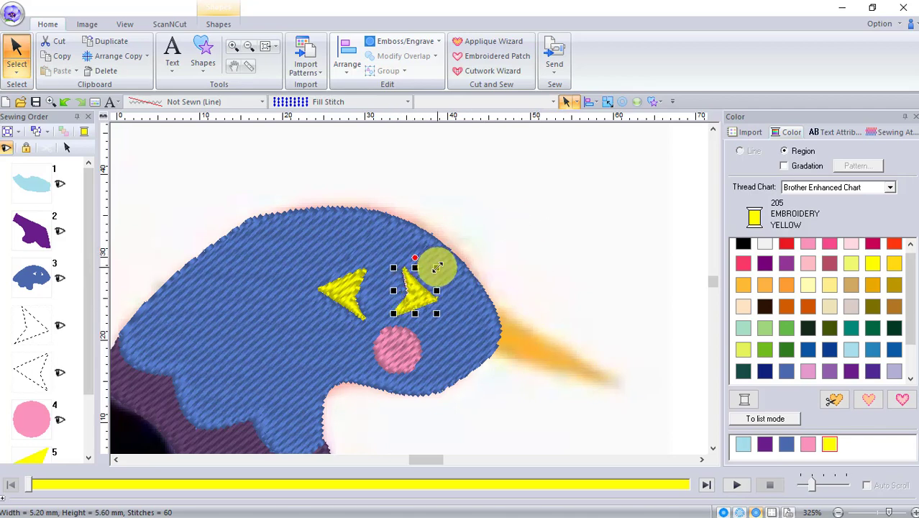
pyautogui.moveTo(437, 268); pyautogui.dragTo(444, 265)
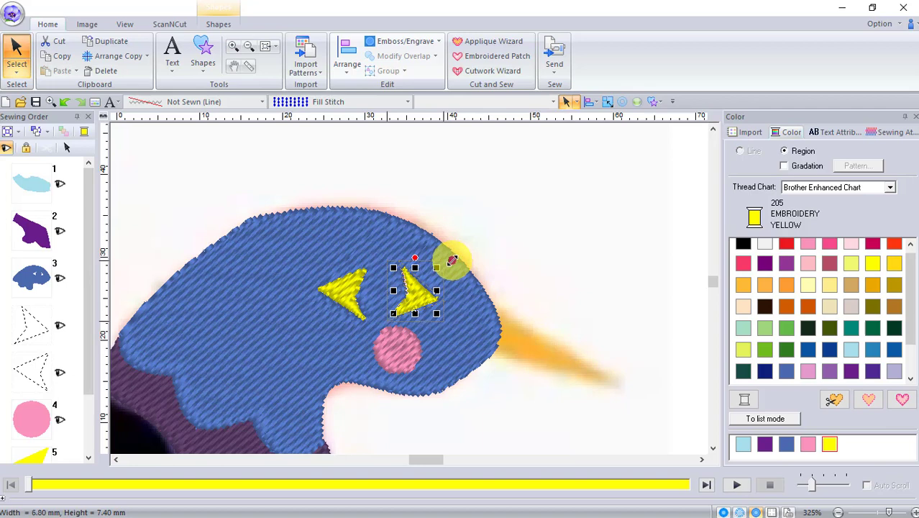
pyautogui.moveTo(453, 260); pyautogui.dragTo(452, 261)
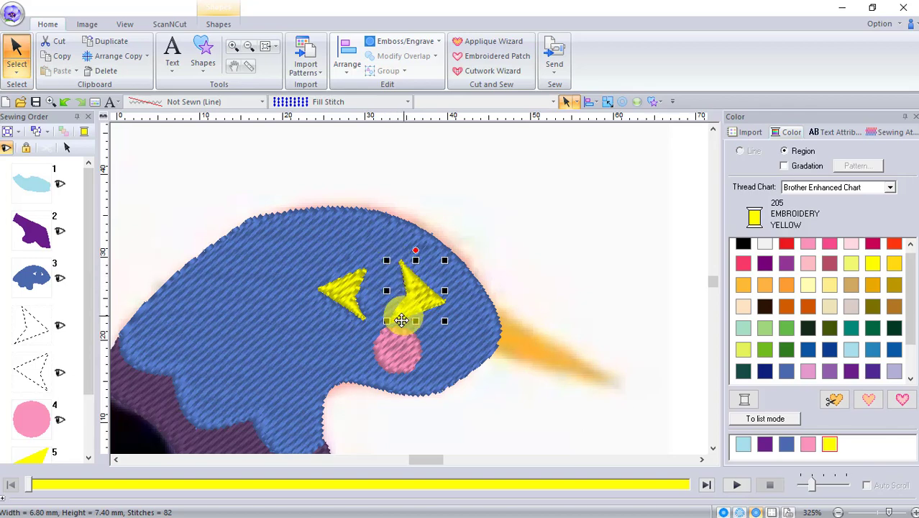
# Apply Remove Overlap to the pink cheek circle and the blue head region
pyautogui.click(401, 360)
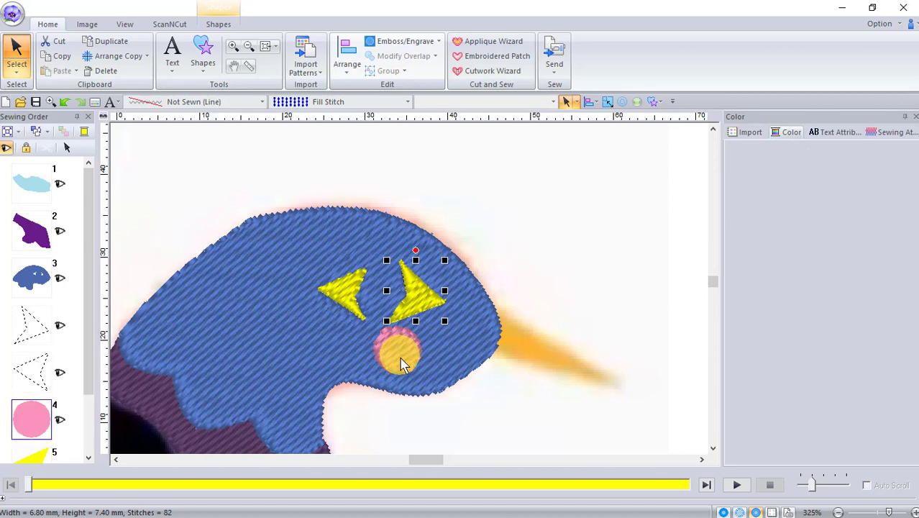
pyautogui.click(41, 288)
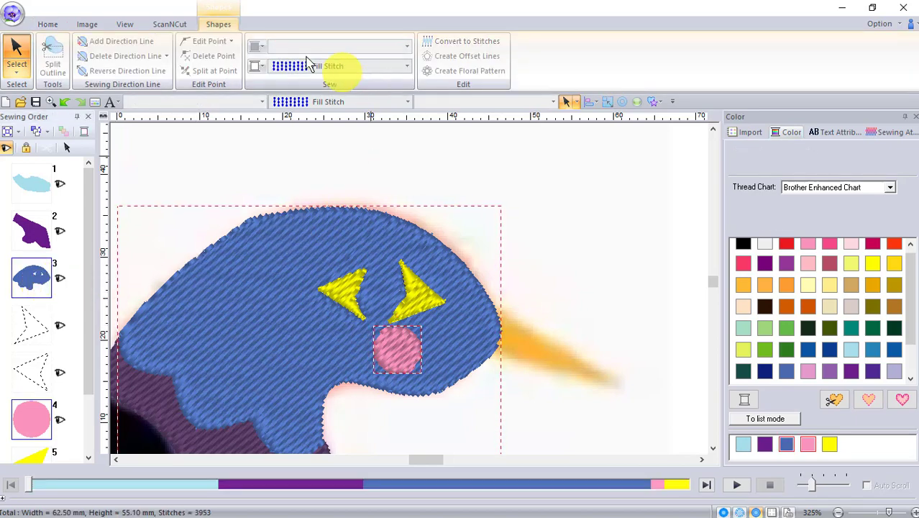
pyautogui.click(47, 23)
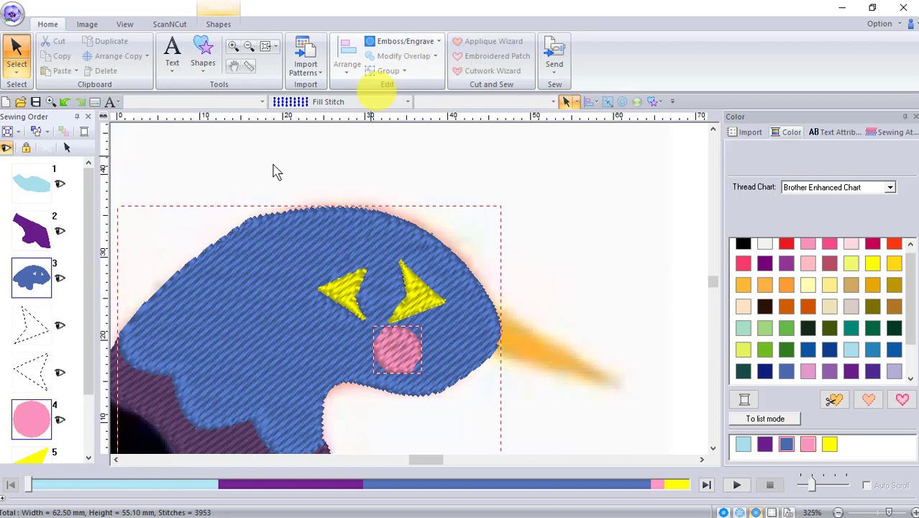
pyautogui.click(68, 148)
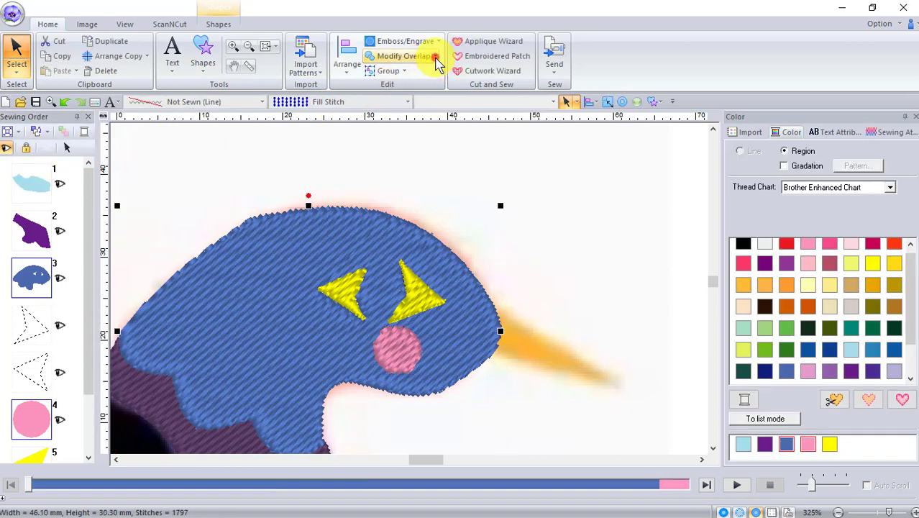
pyautogui.click(435, 57)
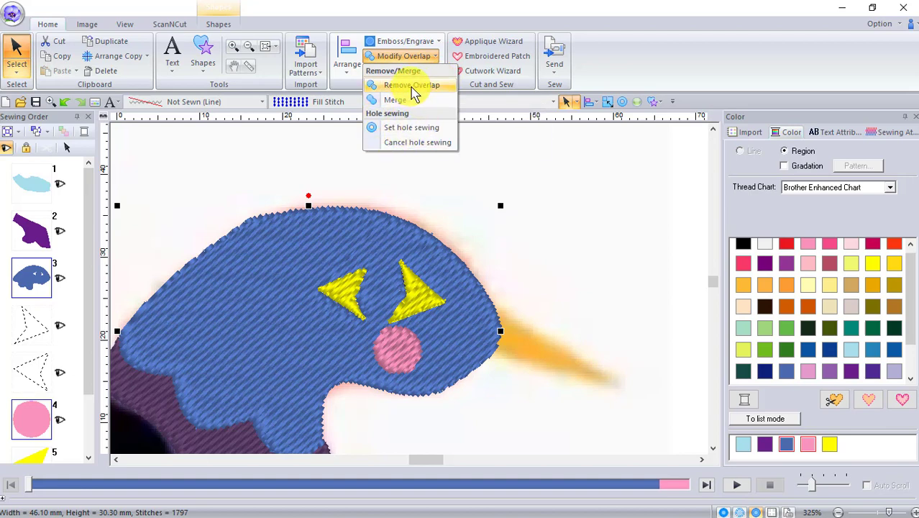
pyautogui.click(412, 87)
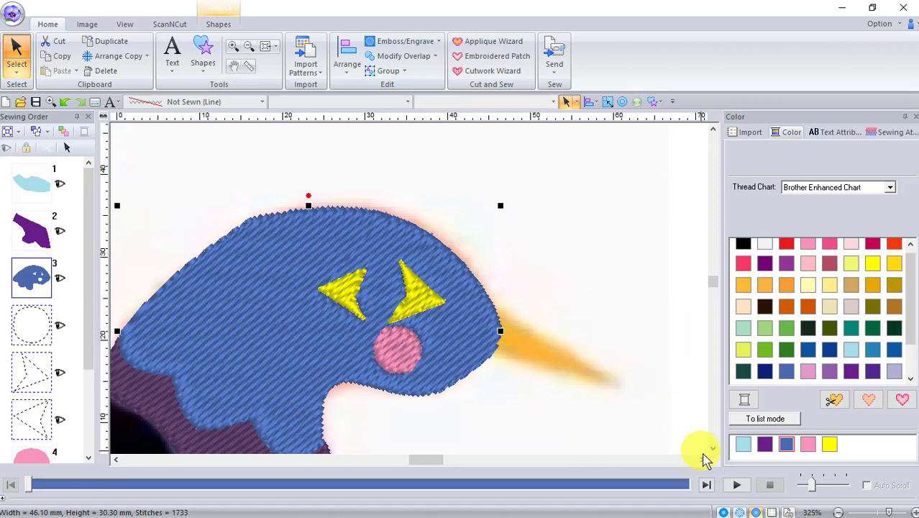
# Apply Remove Overlap to the purple neck region and the blue head region
pyautogui.scroll(-4, 715, 448)
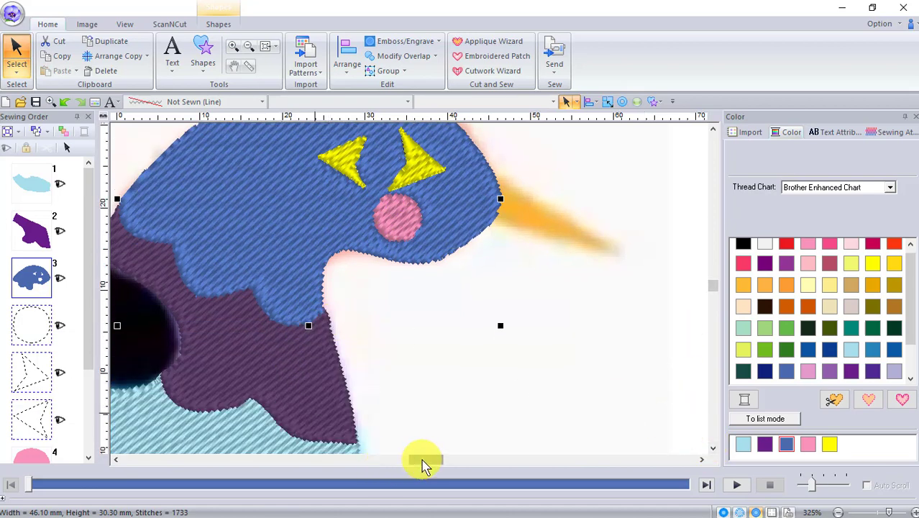
pyautogui.moveTo(420, 460); pyautogui.dragTo(405, 464)
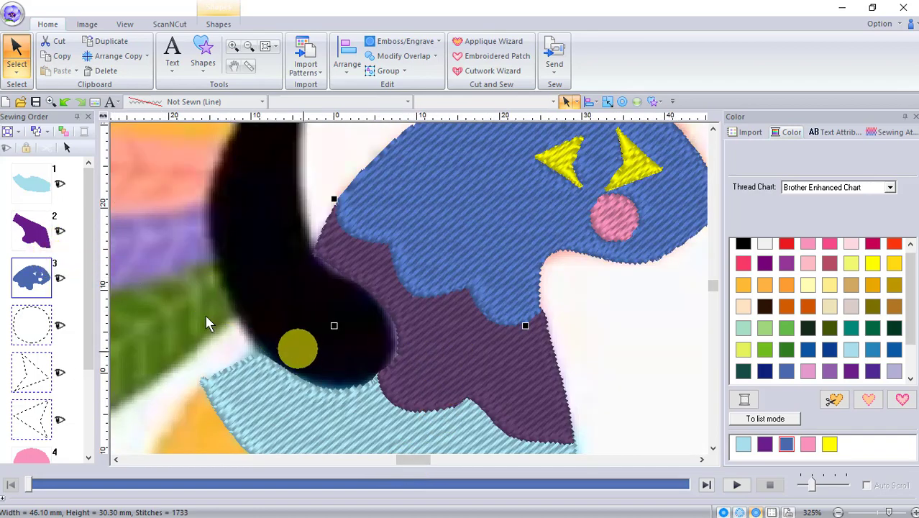
pyautogui.click(33, 237)
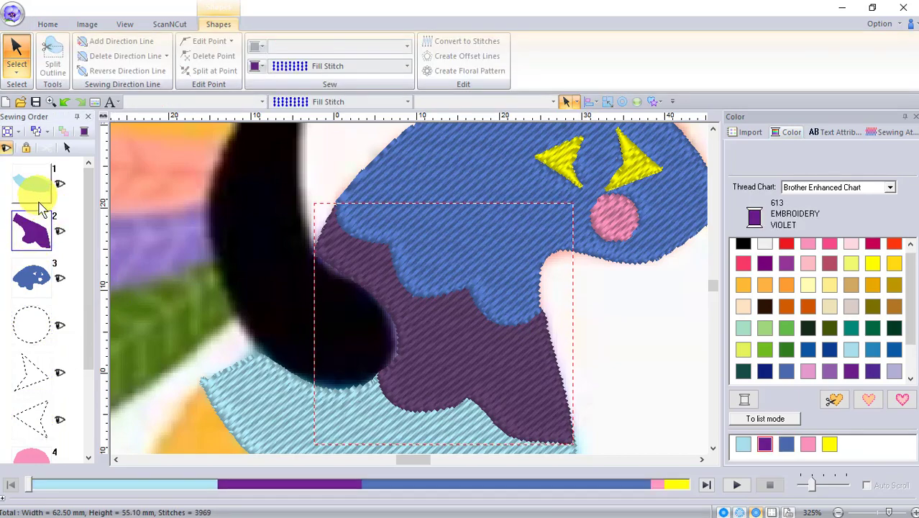
pyautogui.click(29, 280)
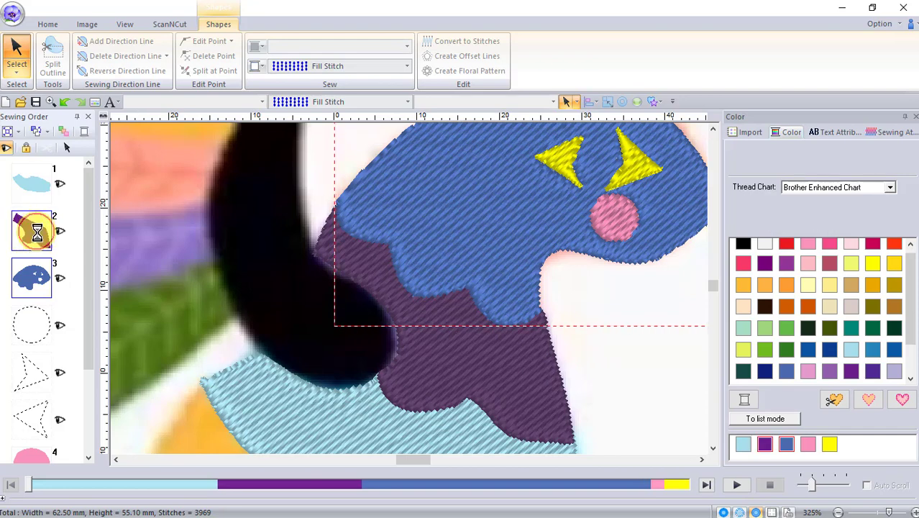
pyautogui.keyDown('ctrl'); pyautogui.click(41, 238); pyautogui.keyUp('ctrl')
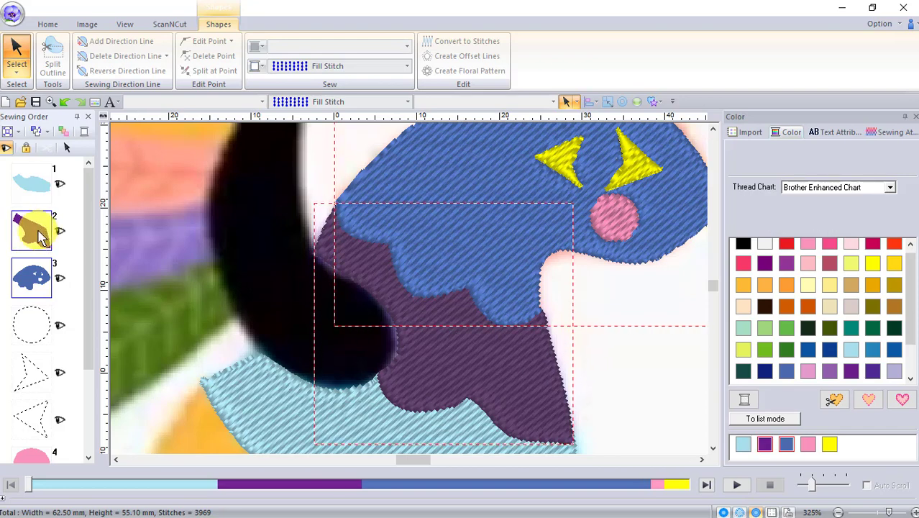
pyautogui.rightClick(38, 231)
pyautogui.click(79, 239)
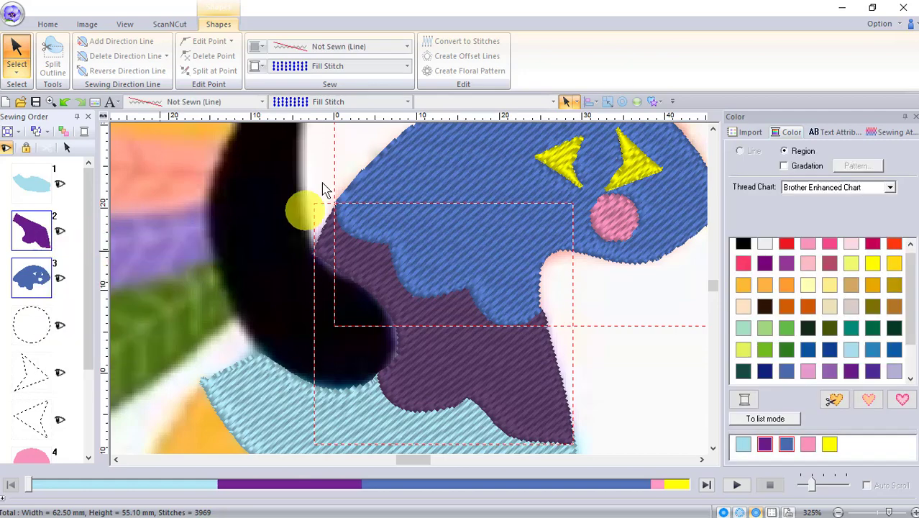
pyautogui.click(48, 24)
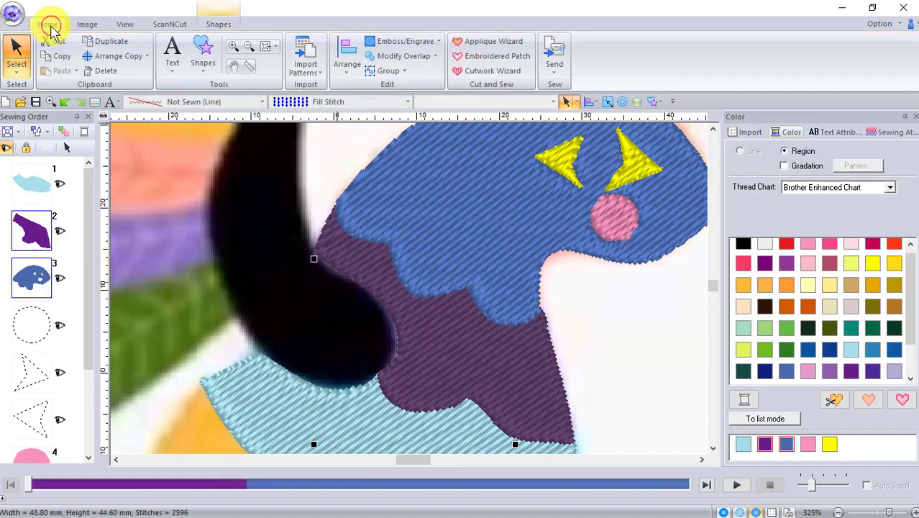
pyautogui.click(434, 57)
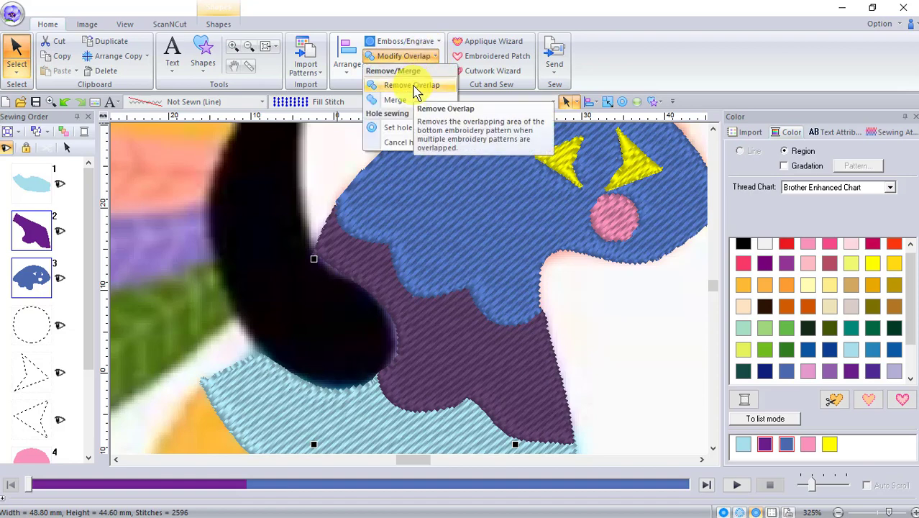
pyautogui.click(414, 87)
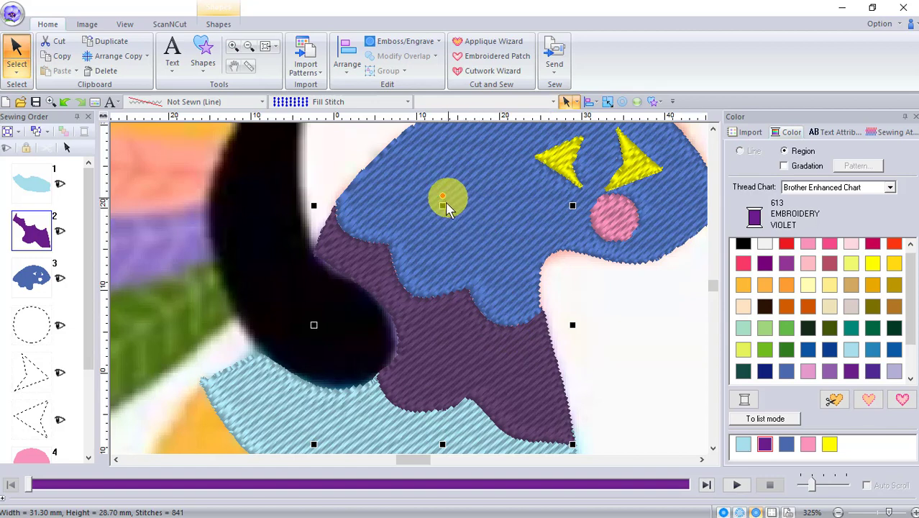
# Move the light blue chest band away from the purple neck region to inspect its upper edge, and return it to its place
pyautogui.click(362, 432)
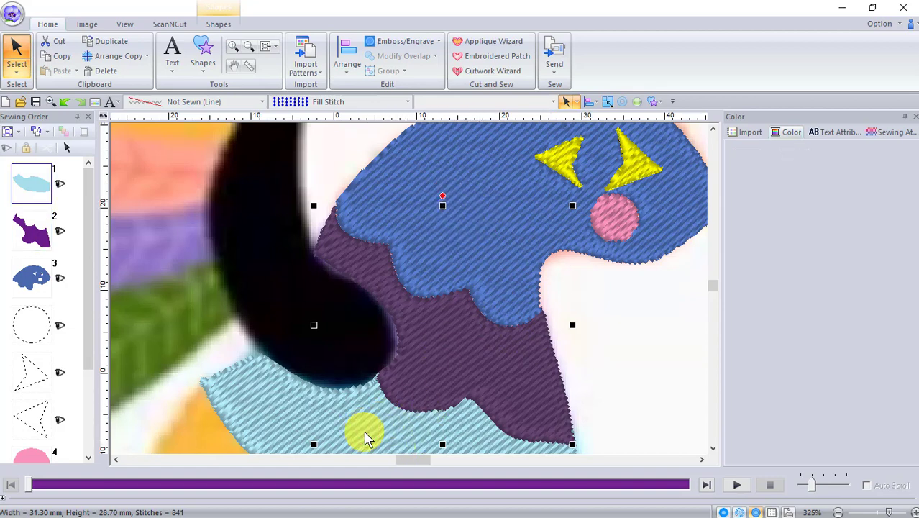
pyautogui.click(714, 450)
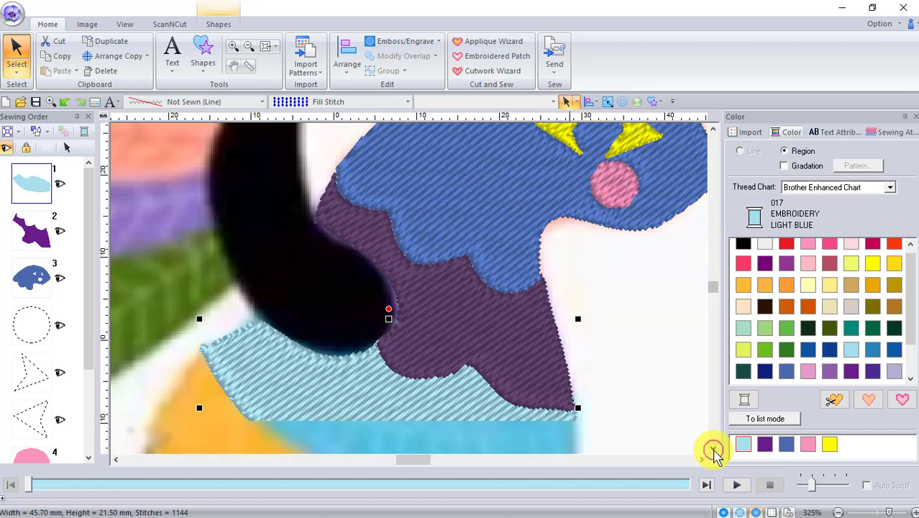
pyautogui.click(713, 449)
pyautogui.click(713, 450)
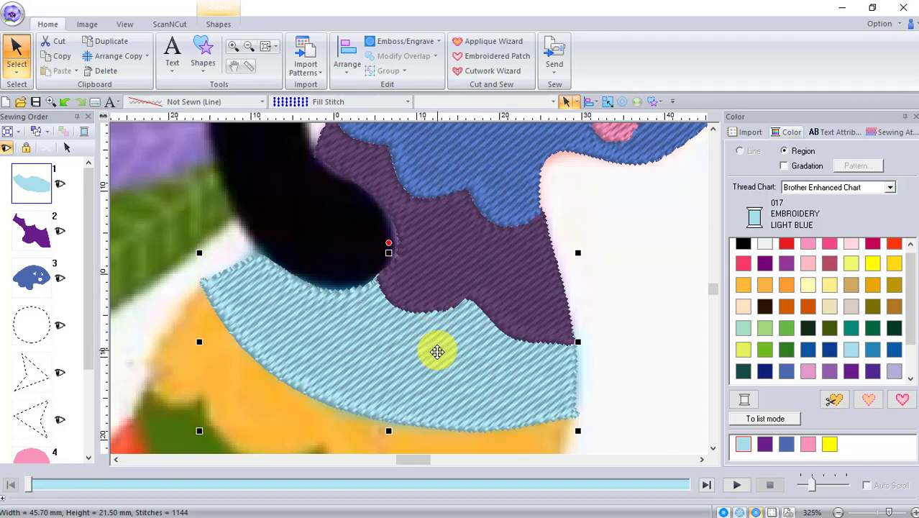
pyautogui.moveTo(437, 352); pyautogui.dragTo(421, 406)
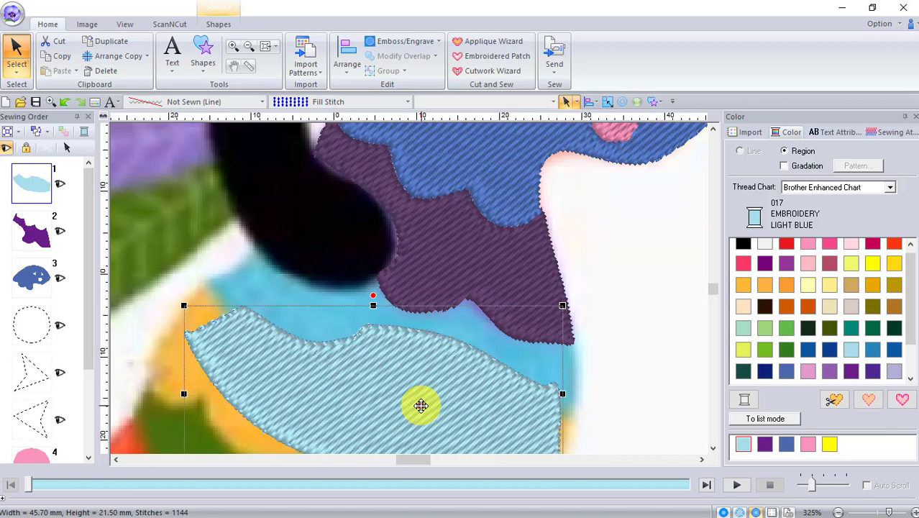
pyautogui.moveTo(421, 407); pyautogui.dragTo(440, 353)
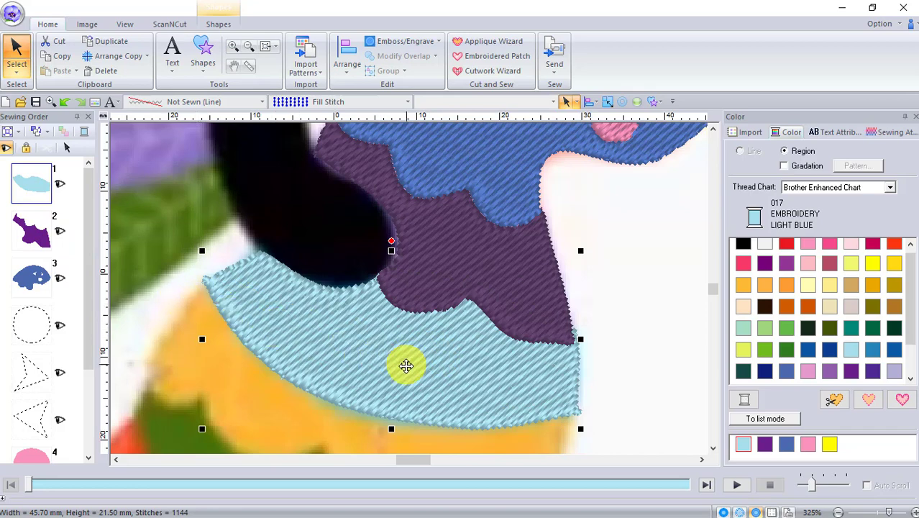
# Apply Remove Overlap to the light blue chest band and the purple neck region
pyautogui.keyDown('ctrl'); pyautogui.click(43, 237); pyautogui.keyUp('ctrl')
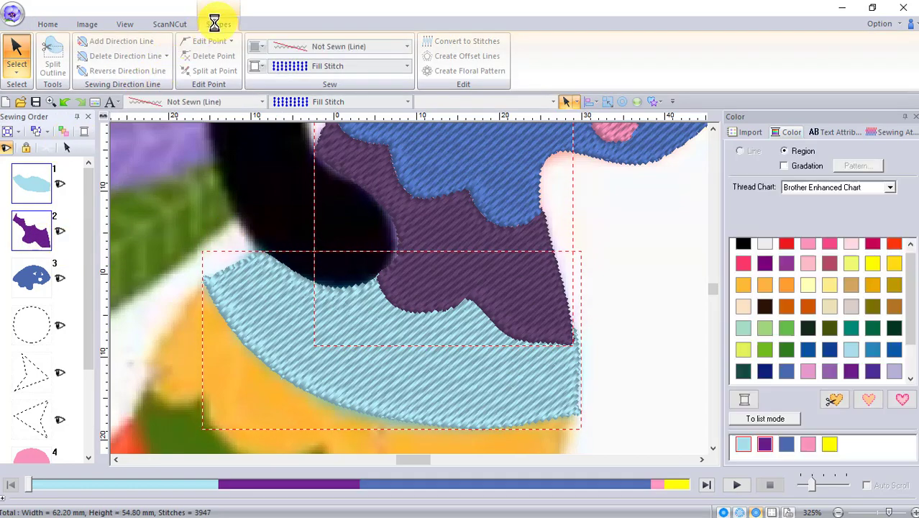
pyautogui.click(47, 26)
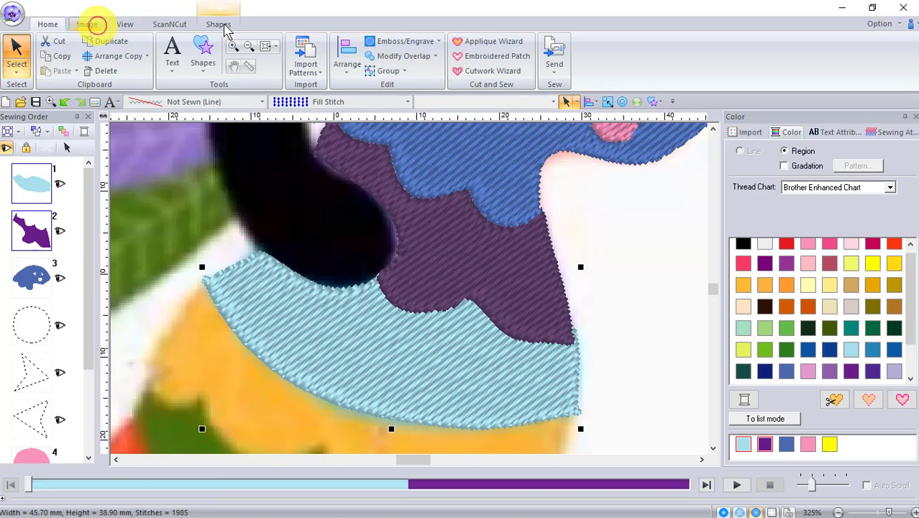
pyautogui.click(435, 57)
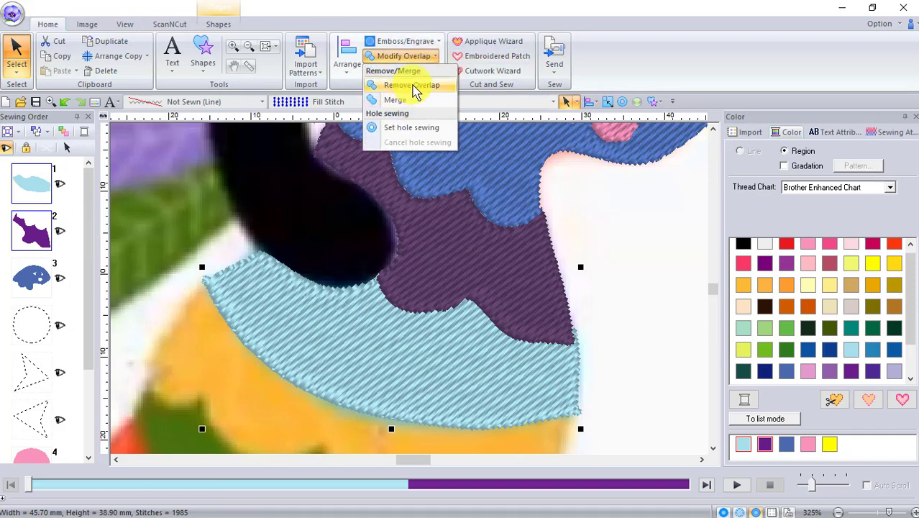
pyautogui.click(412, 86)
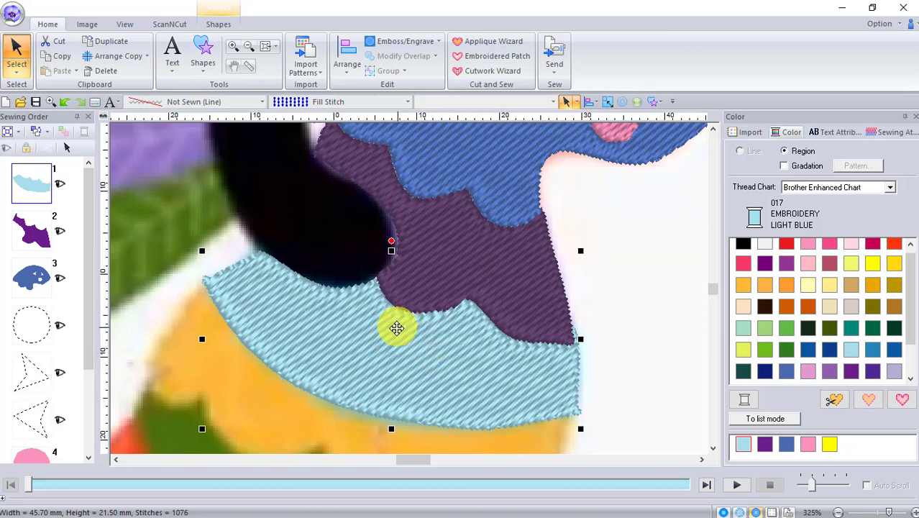
# Shift the edit points of the light blue band's scalloped upper edge slightly upward so it tucks under the purple neck region
pyautogui.click(16, 74)
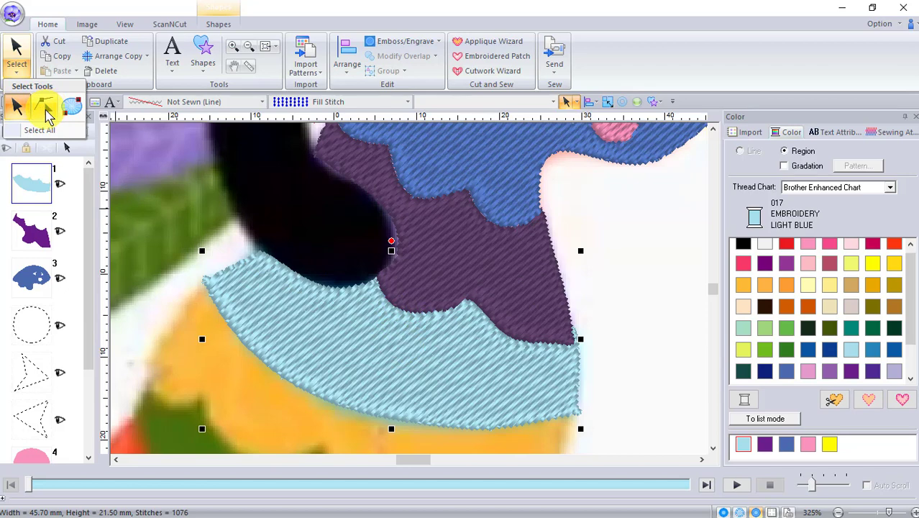
pyautogui.click(44, 109)
pyautogui.click(241, 280)
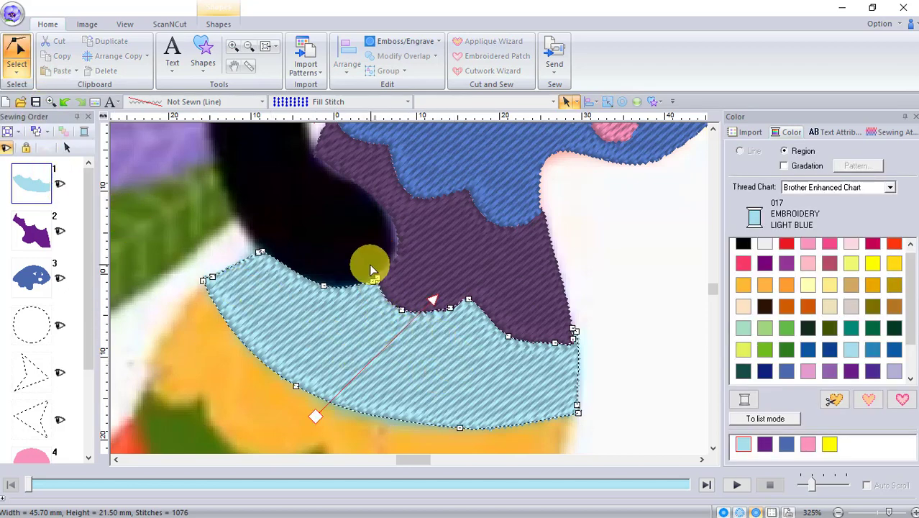
pyautogui.click(402, 310)
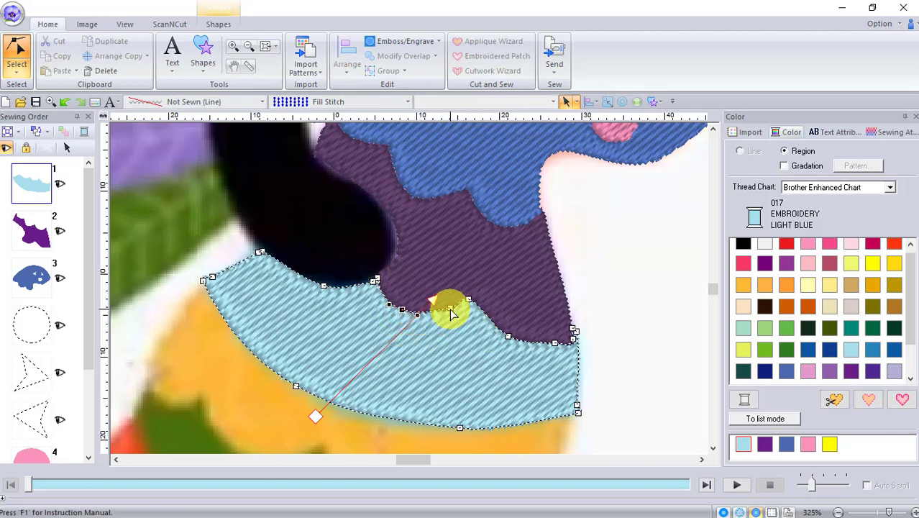
pyautogui.click(376, 280)
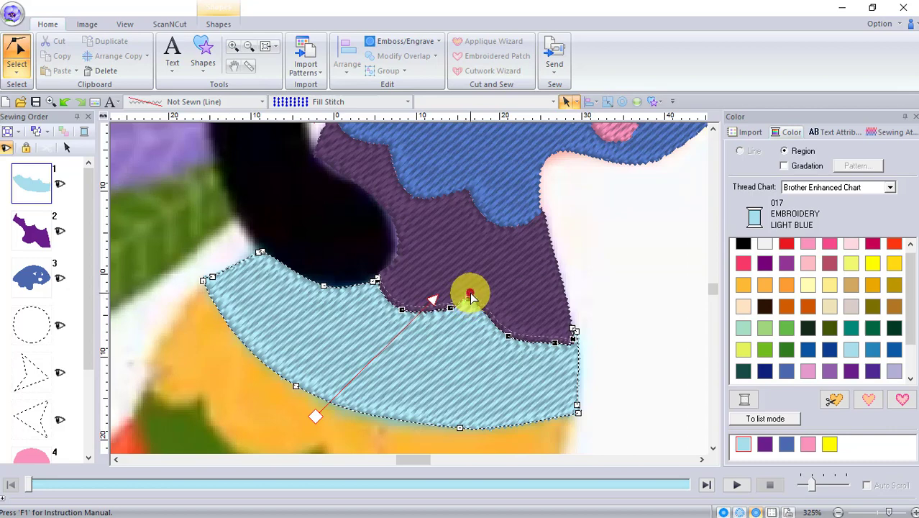
pyautogui.moveTo(470, 295); pyautogui.dragTo(471, 293)
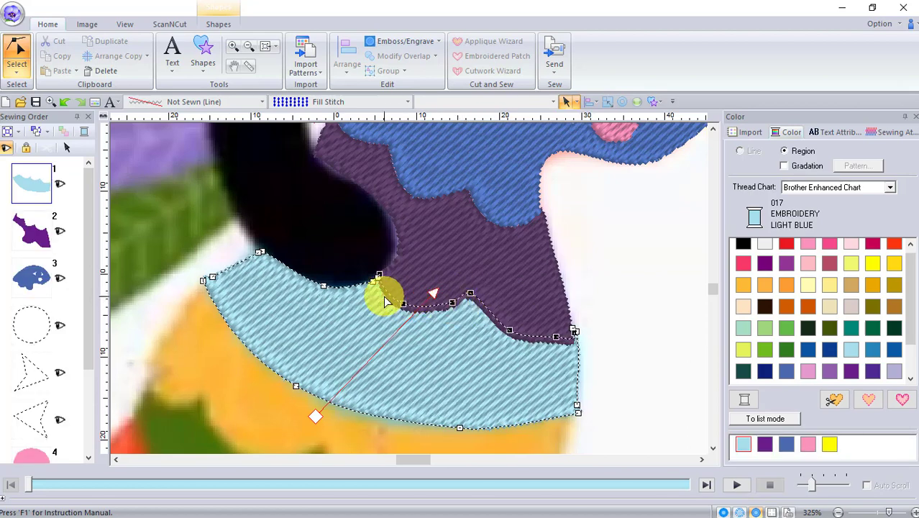
pyautogui.rightClick(471, 296)
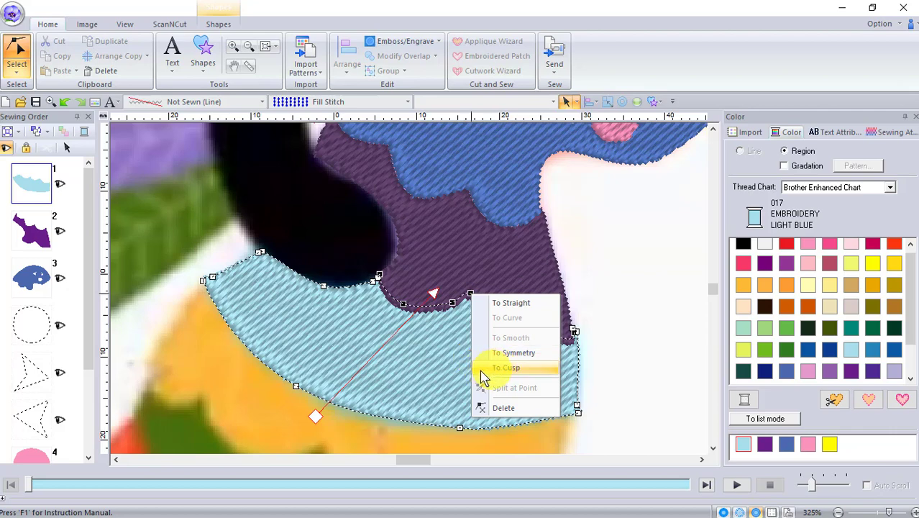
# Convert the middle point on the light blue band's lower edge to a cusp and adjust both its handles to reshape the curve
pyautogui.click(459, 427)
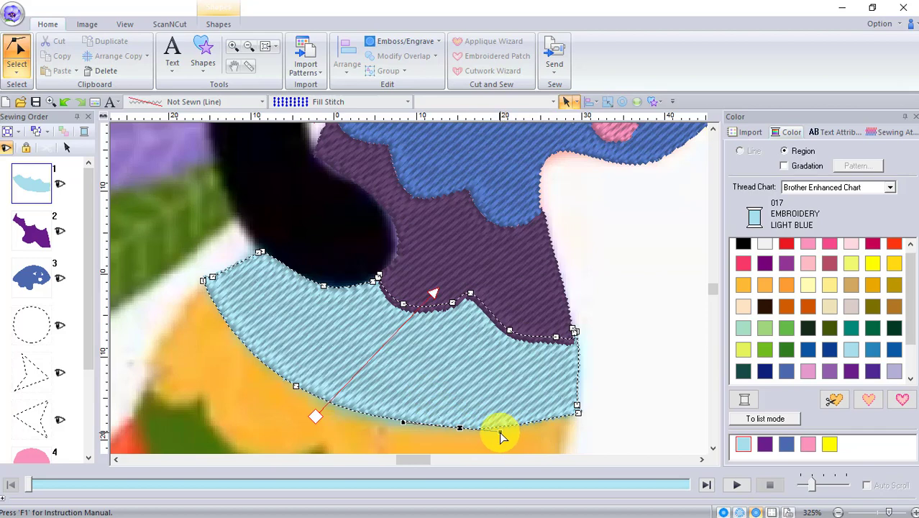
pyautogui.moveTo(501, 439)
pyautogui.mouseDown()
pyautogui.moveTo(492, 451)
pyautogui.moveTo(501, 435)
pyautogui.moveTo(499, 400)
pyautogui.moveTo(509, 423)
pyautogui.mouseUp()
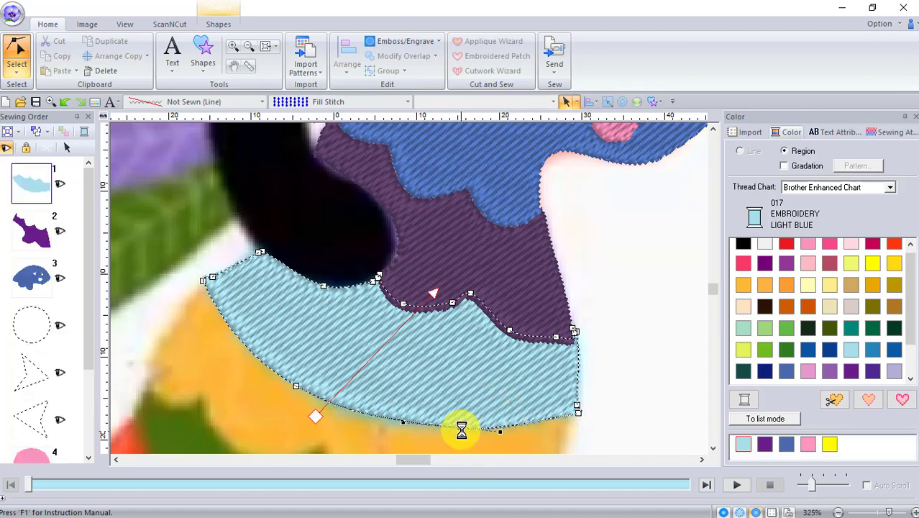
pyautogui.rightClick(460, 430)
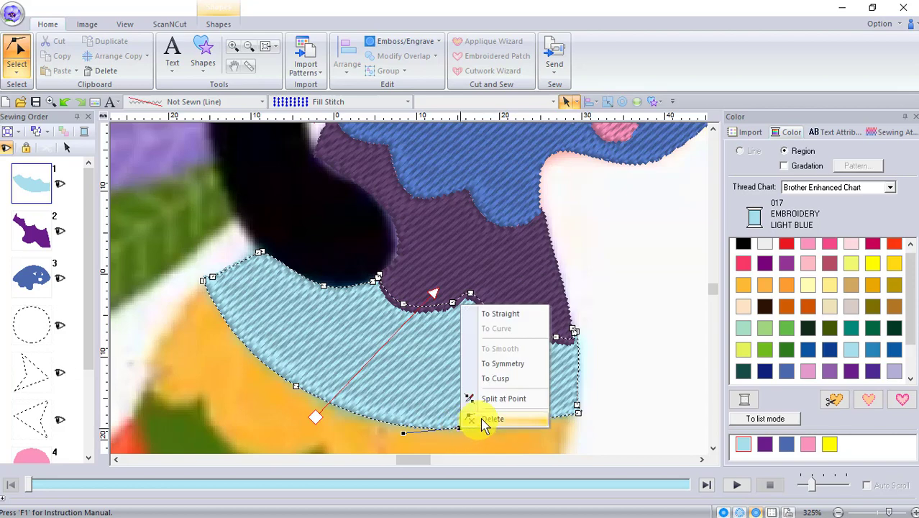
pyautogui.click(491, 379)
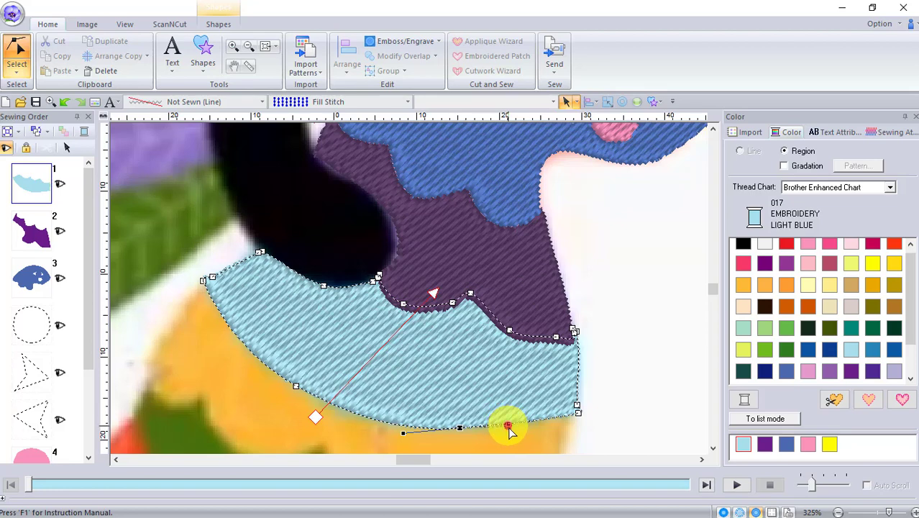
pyautogui.moveTo(508, 425); pyautogui.dragTo(504, 450)
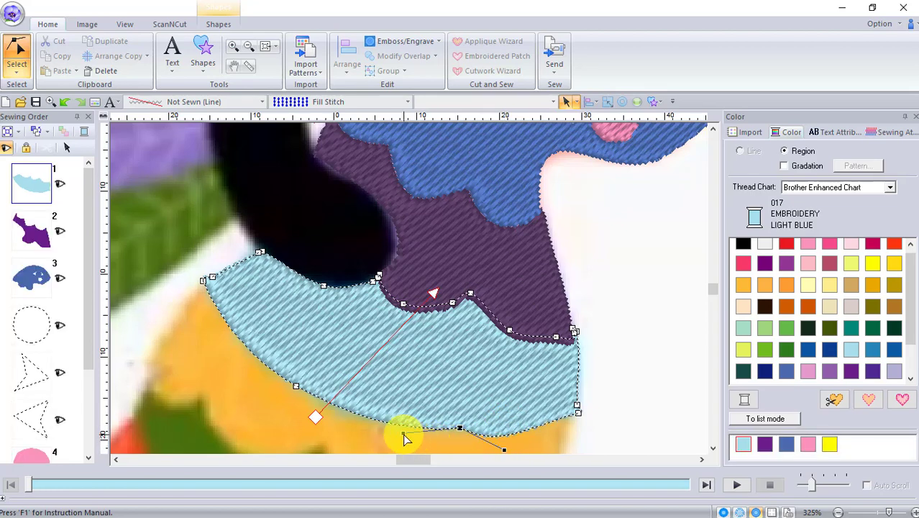
pyautogui.moveTo(404, 436)
pyautogui.mouseDown()
pyautogui.moveTo(422, 456)
pyautogui.moveTo(315, 449)
pyautogui.moveTo(406, 441)
pyautogui.moveTo(330, 437)
pyautogui.moveTo(401, 439)
pyautogui.mouseUp()
pyautogui.click(506, 449)
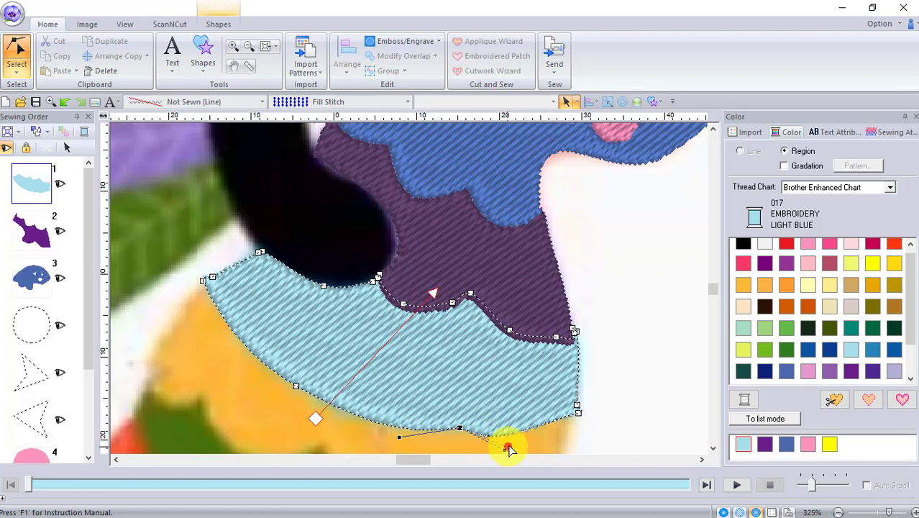
pyautogui.moveTo(511, 437); pyautogui.dragTo(510, 438)
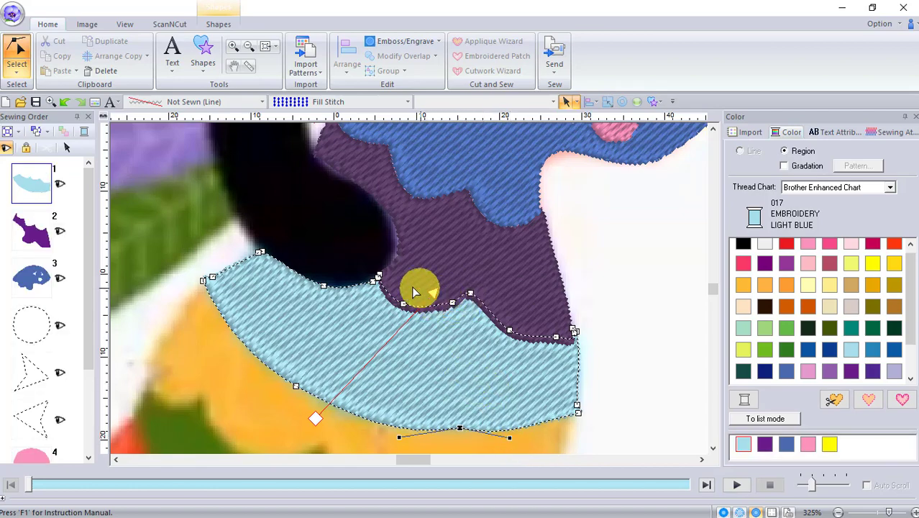
# Rotate the sewing direction line of the left yellow eye piece to 338 degrees
pyautogui.scroll(-5, 421, 262)
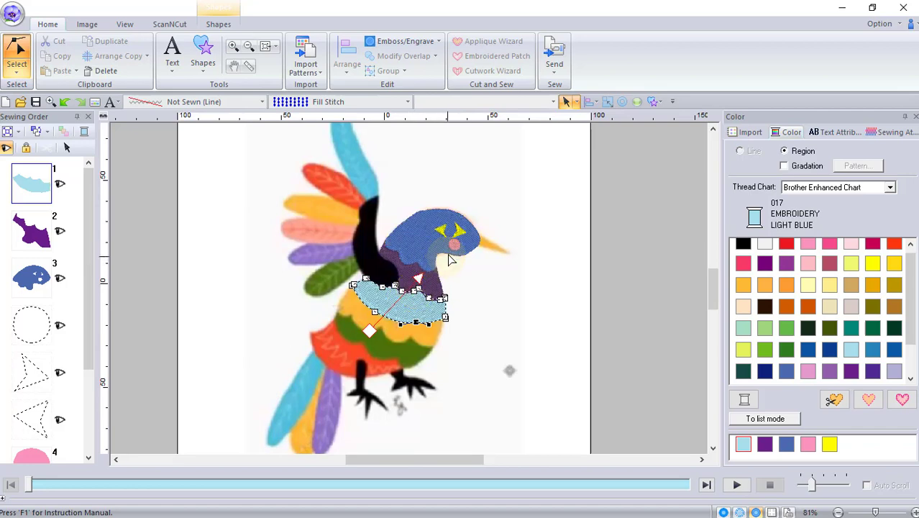
pyautogui.scroll(2, 414, 284)
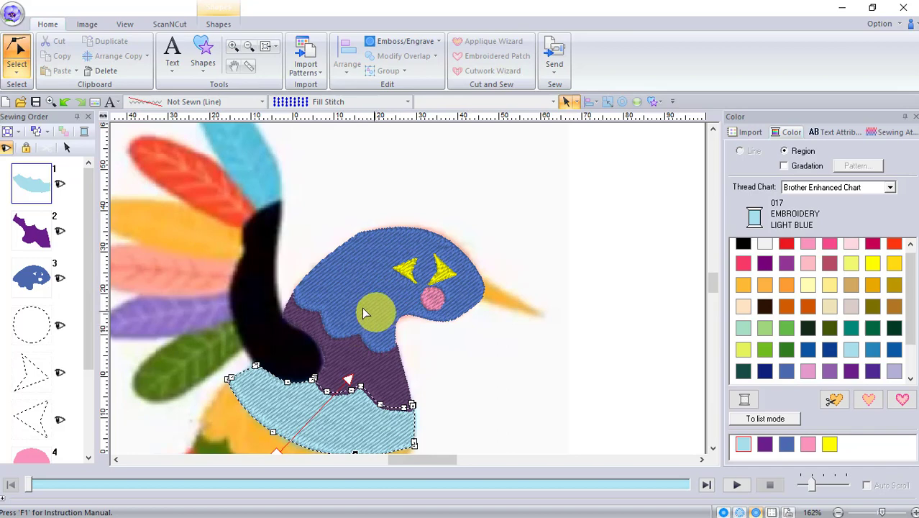
pyautogui.click(408, 273)
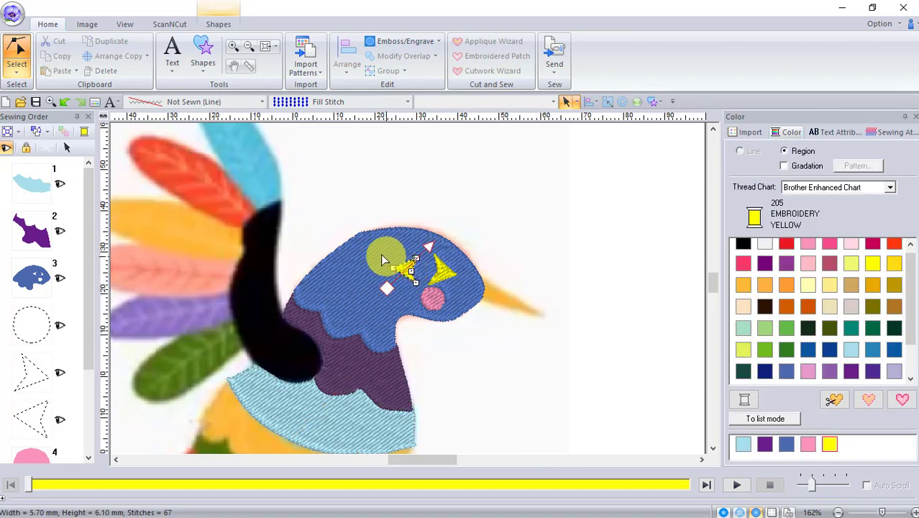
pyautogui.click(370, 270)
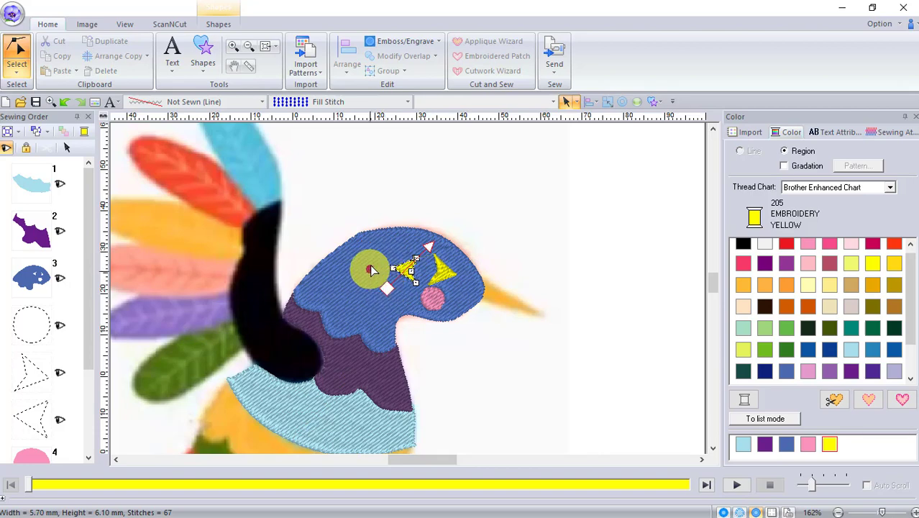
pyautogui.moveTo(379, 243); pyautogui.dragTo(379, 245)
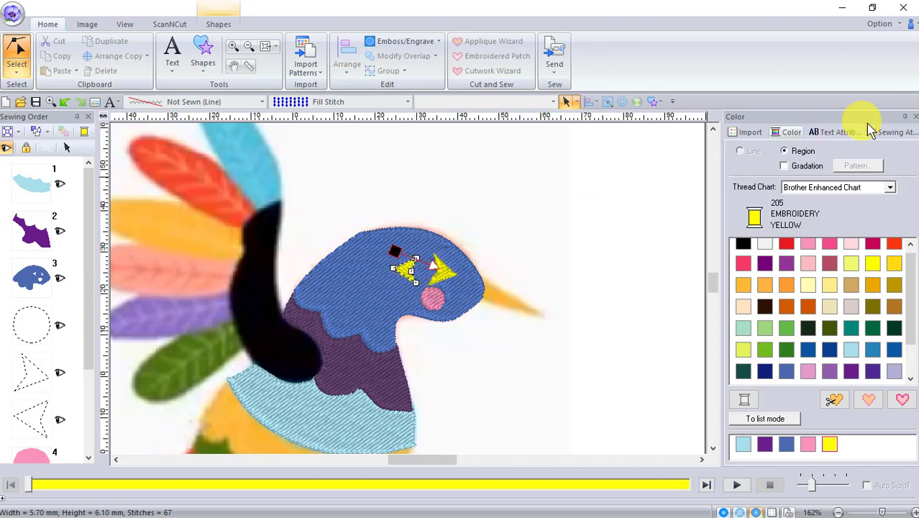
# Try the Auto sewing direction on the left yellow eye piece, and set it back to Manual
pyautogui.click(893, 132)
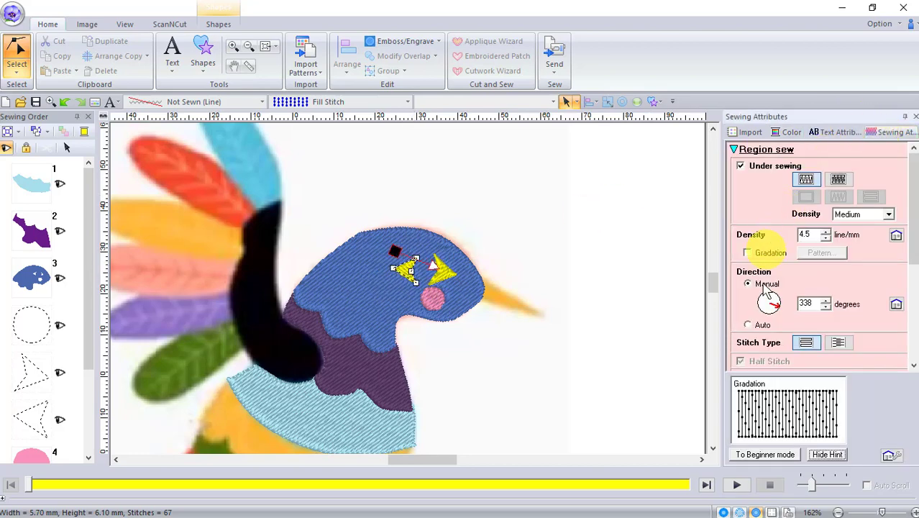
pyautogui.click(748, 325)
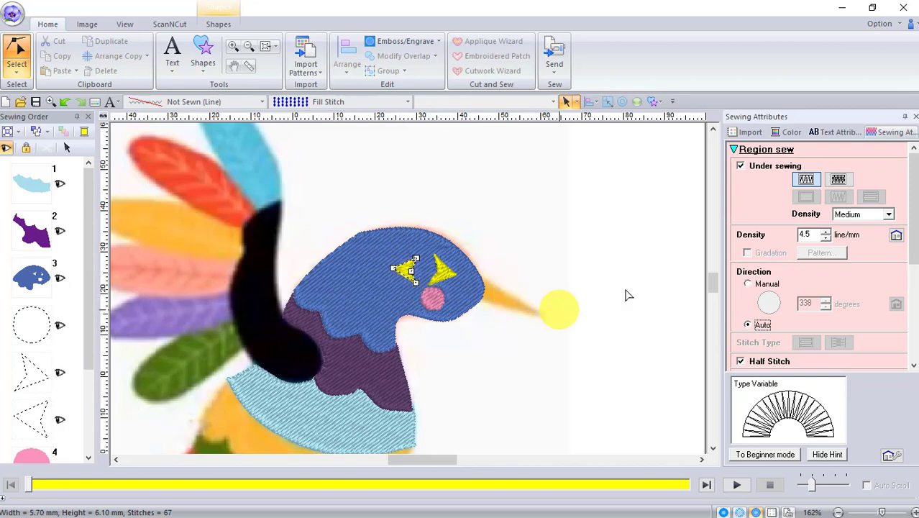
pyautogui.click(748, 285)
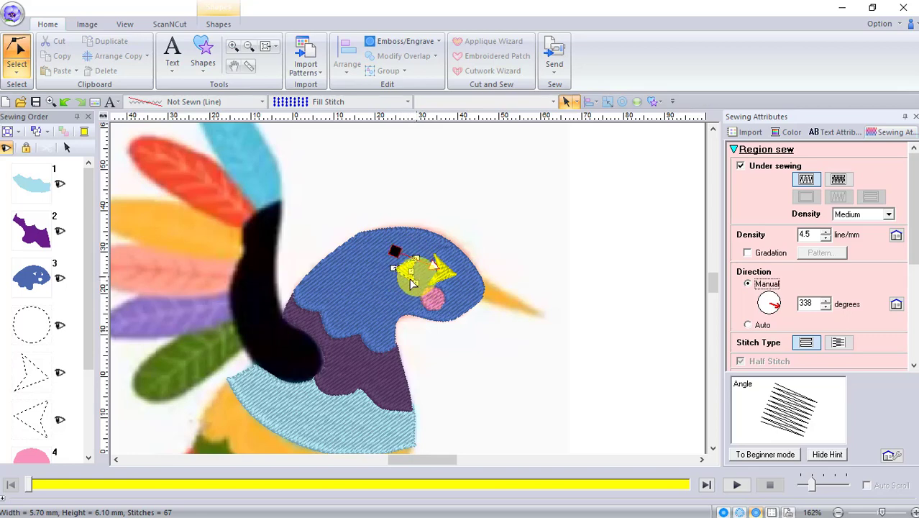
# Trace the left yellow eye piece with a curved Manual Punch satin stitch shape about 5.9 mm wide and 6.3 mm high
pyautogui.scroll(2, 414, 272)
pyautogui.scroll(2, 414, 271)
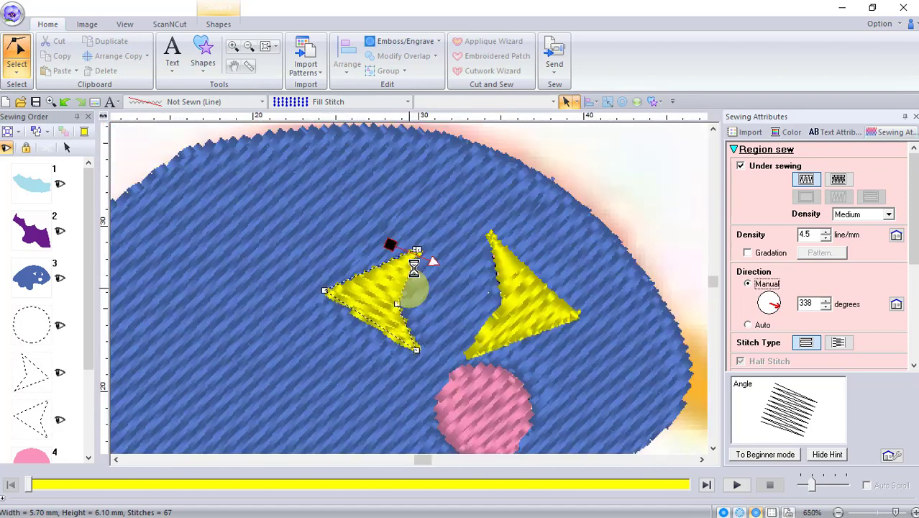
pyautogui.click(383, 292)
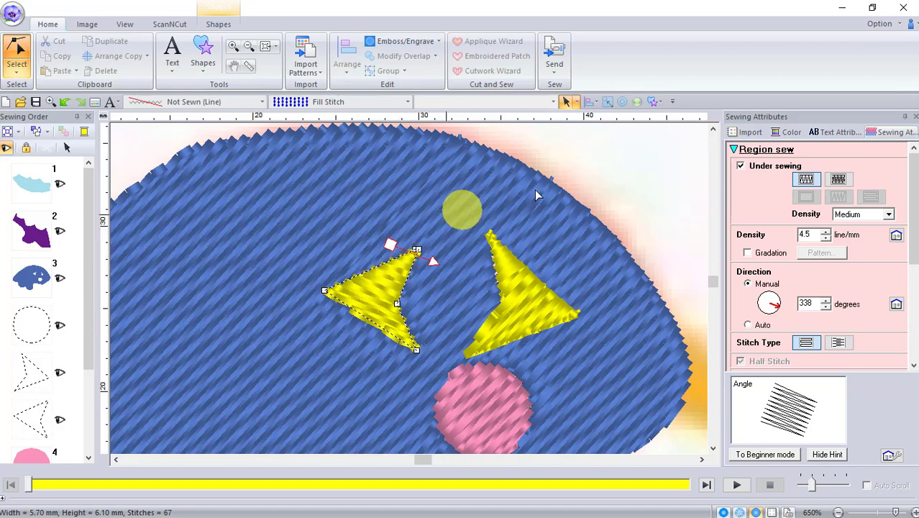
pyautogui.click(657, 101)
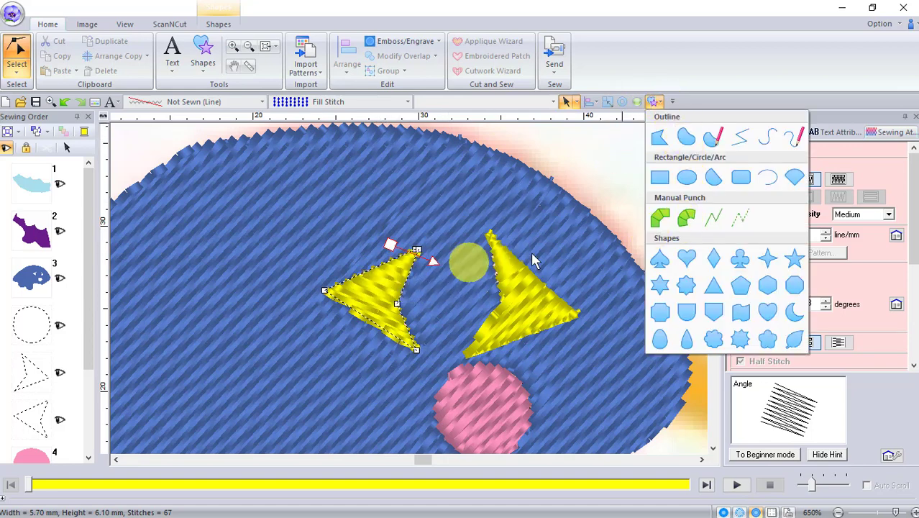
pyautogui.click(686, 223)
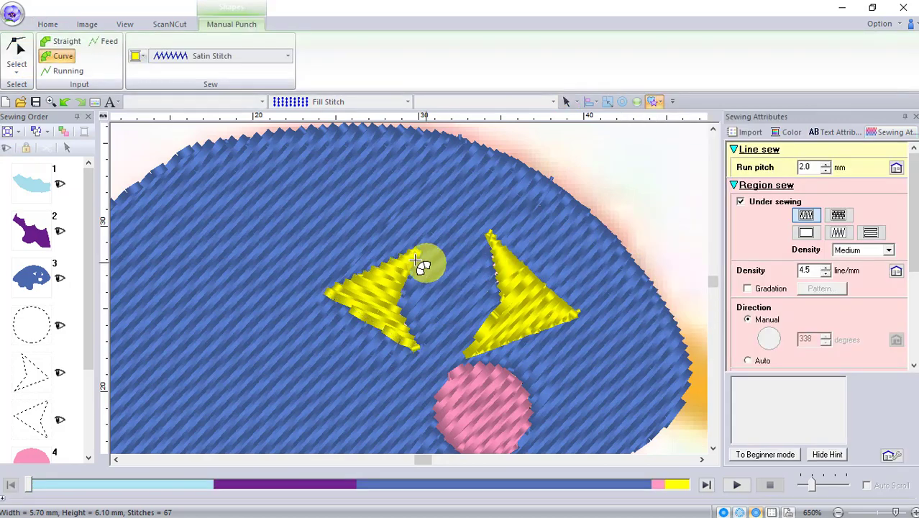
pyautogui.click(421, 254)
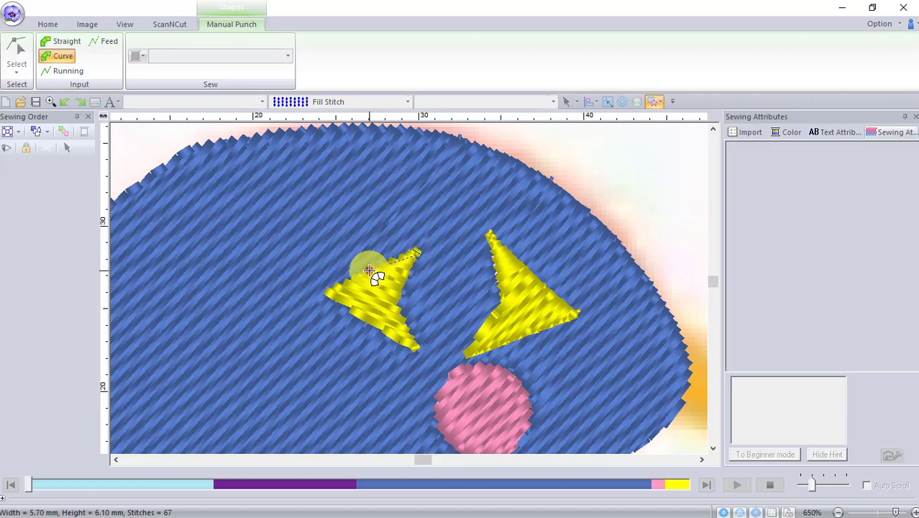
pyautogui.click(407, 281)
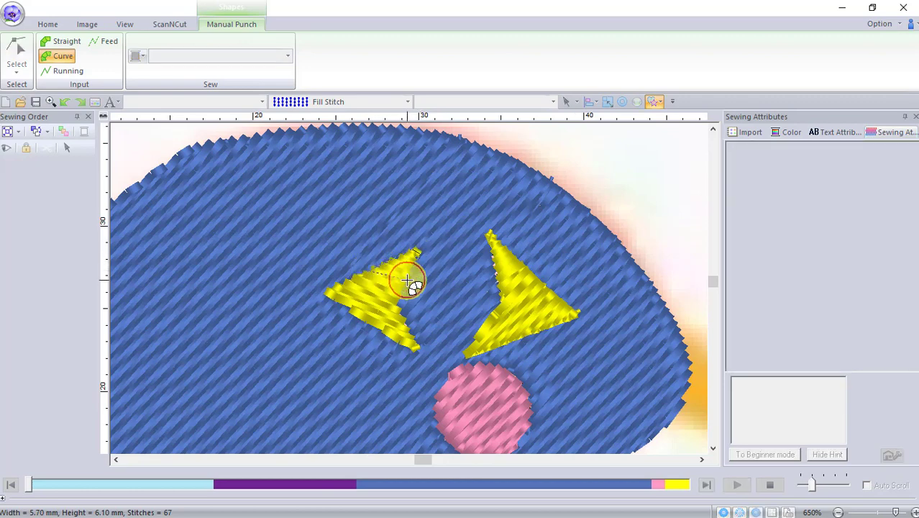
pyautogui.click(324, 294)
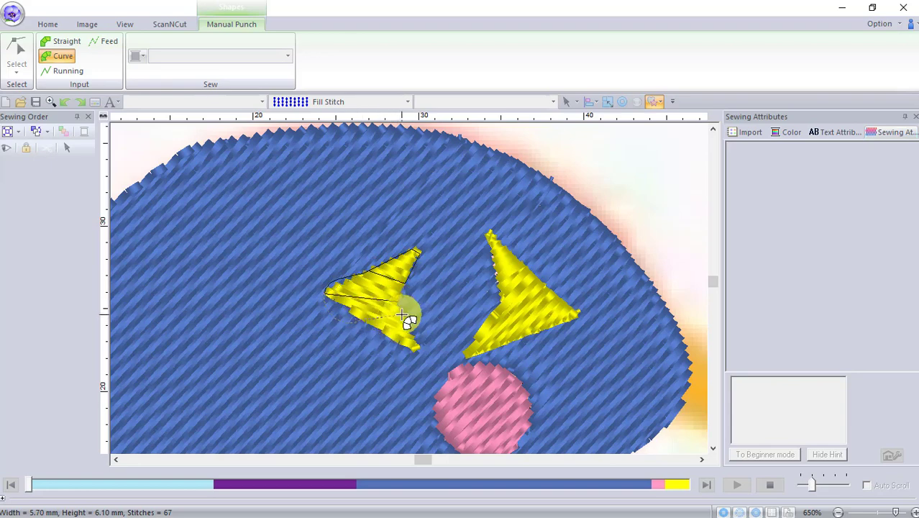
pyautogui.click(410, 353)
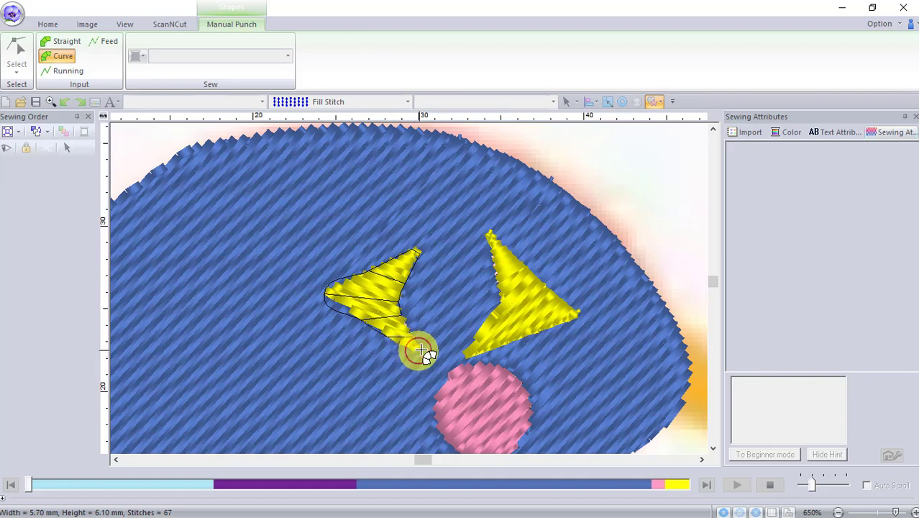
pyautogui.doubleClick(440, 333)
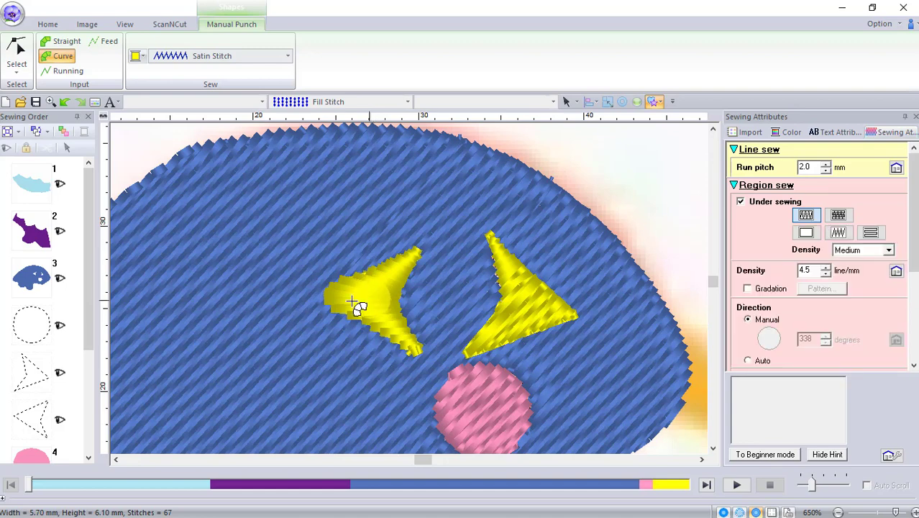
# Delete the manually punched satin shape, the last item in the sewing order
pyautogui.moveTo(80, 203); pyautogui.dragTo(76, 422)
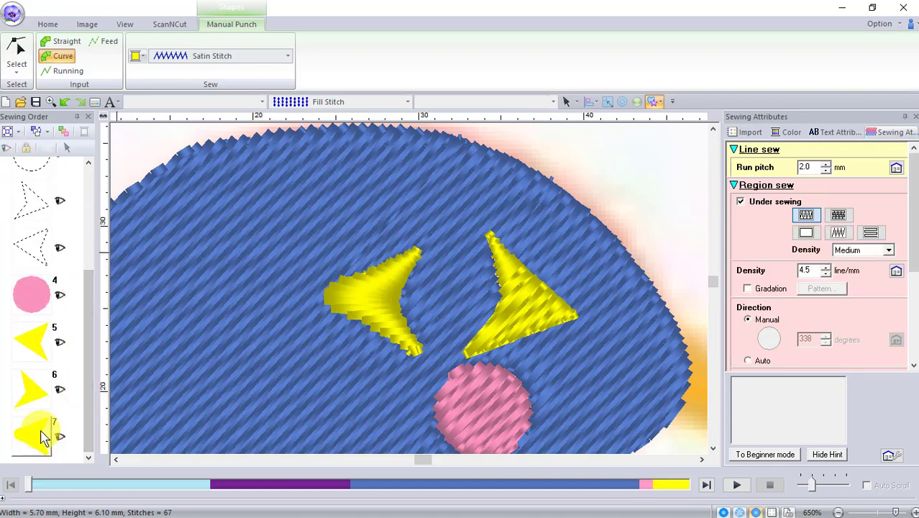
pyautogui.click(32, 442)
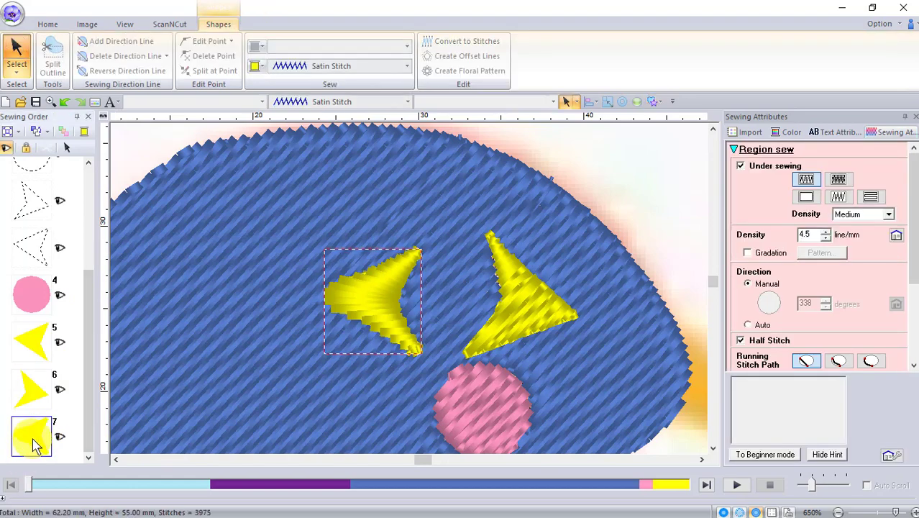
pyautogui.rightClick(33, 445)
pyautogui.click(72, 291)
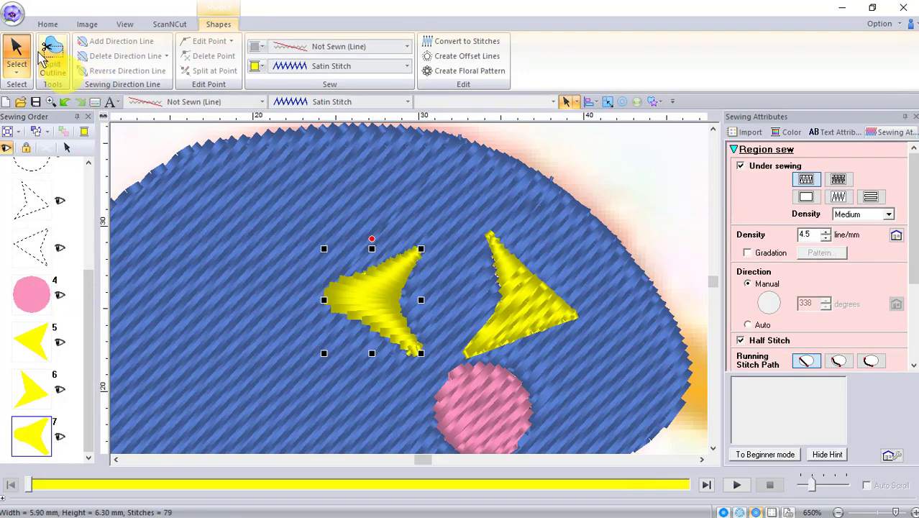
pyautogui.click(48, 25)
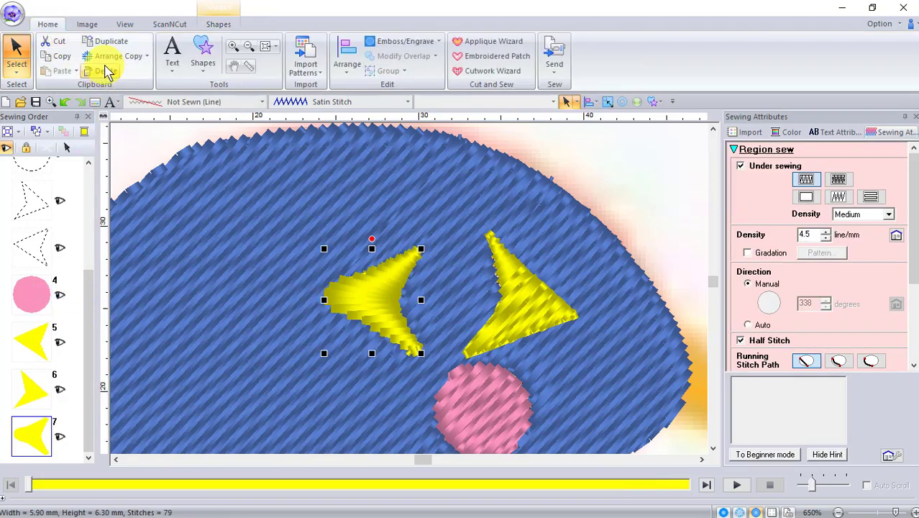
pyautogui.click(105, 72)
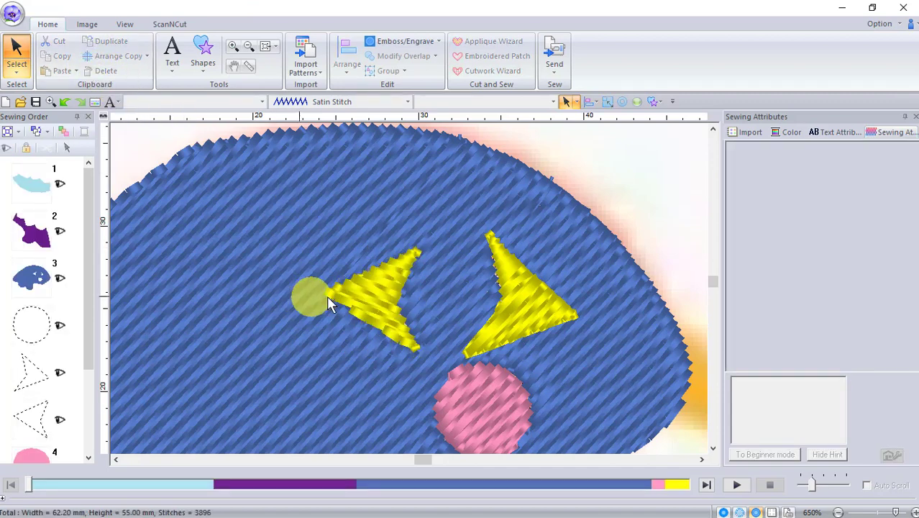
# Change the region sew type of the original left yellow eye piece to Satin Stitch
pyautogui.click(373, 300)
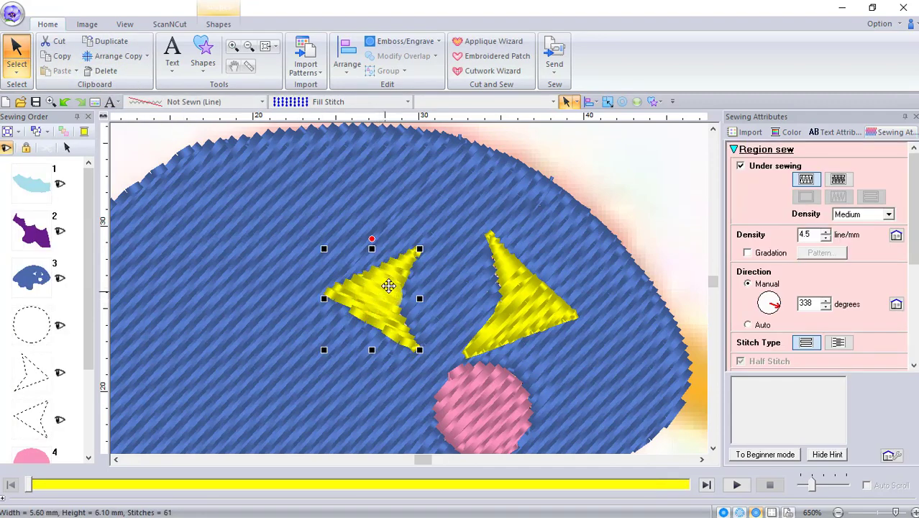
pyautogui.click(407, 102)
pyautogui.click(344, 135)
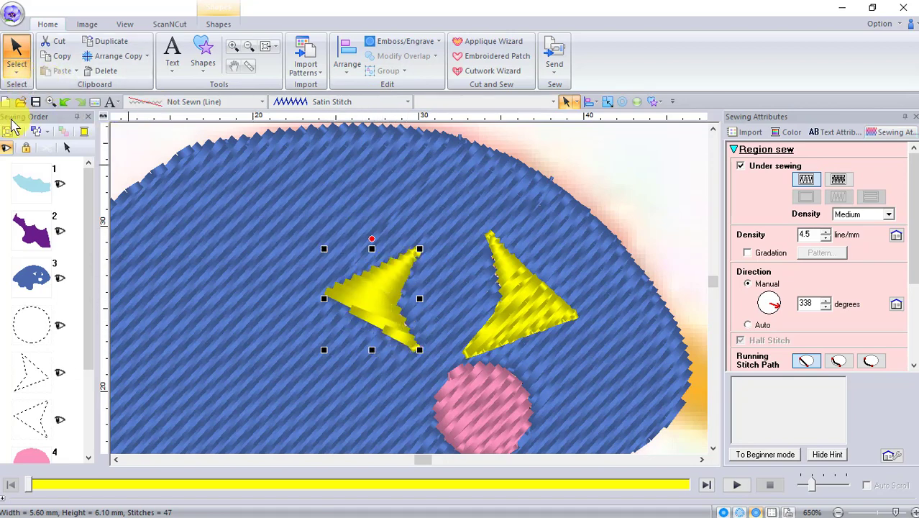
# Add a second sewing direction line across the lower arm of the left yellow eye piece in point editing
pyautogui.click(18, 75)
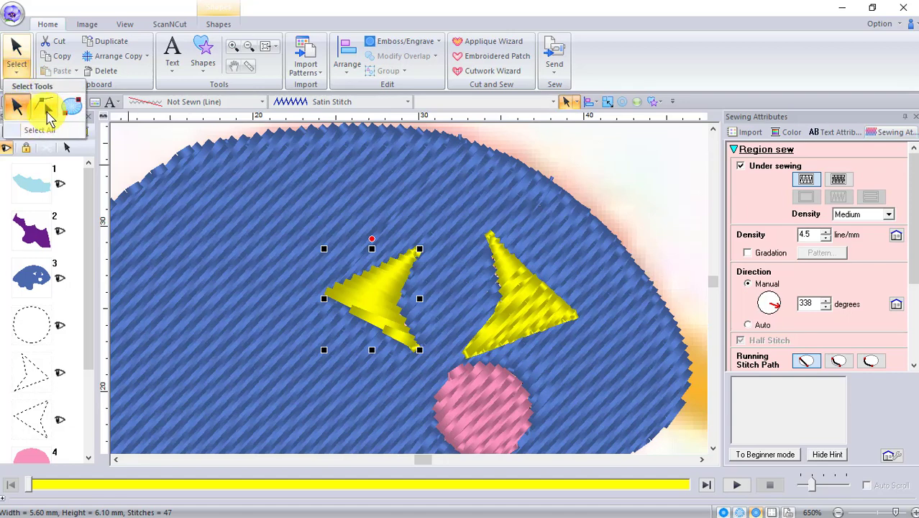
pyautogui.click(44, 108)
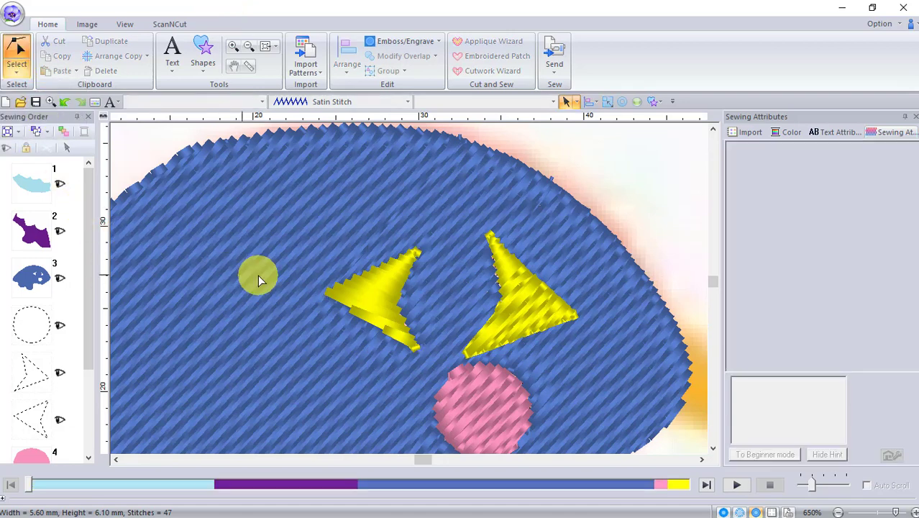
pyautogui.click(378, 288)
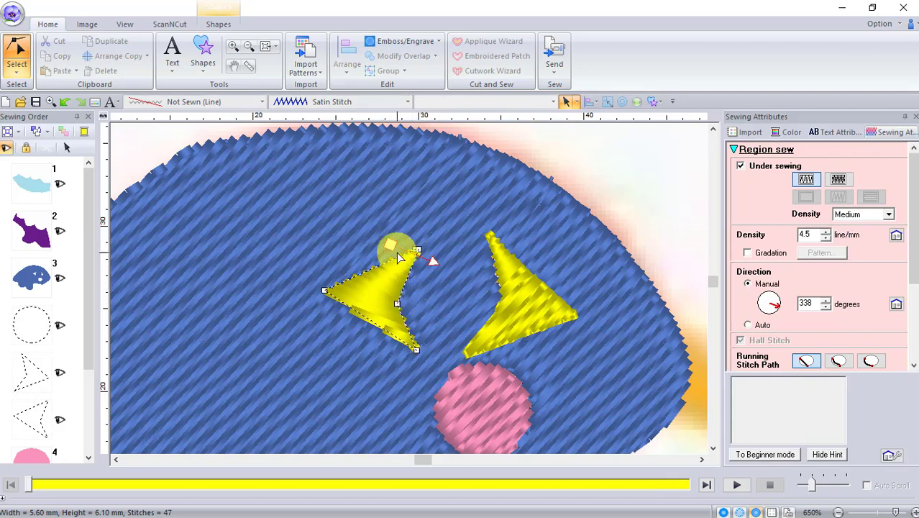
pyautogui.rightClick(383, 296)
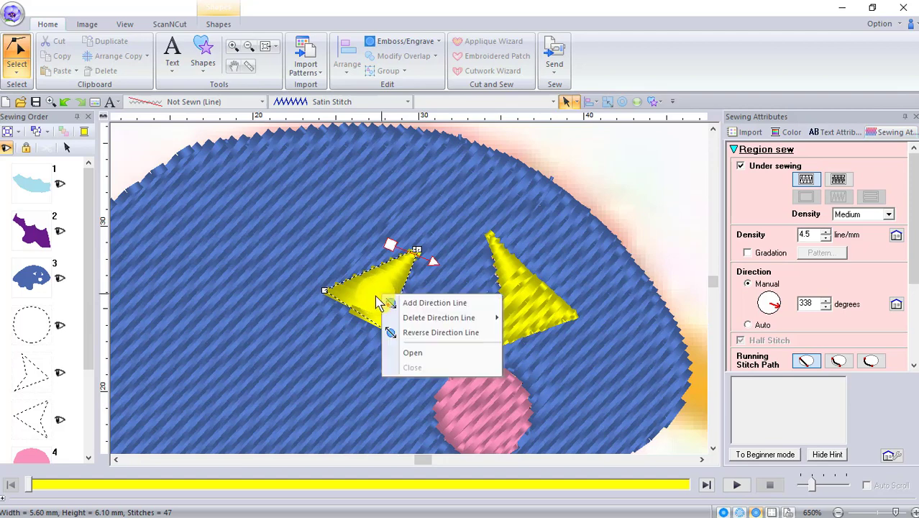
pyautogui.click(433, 303)
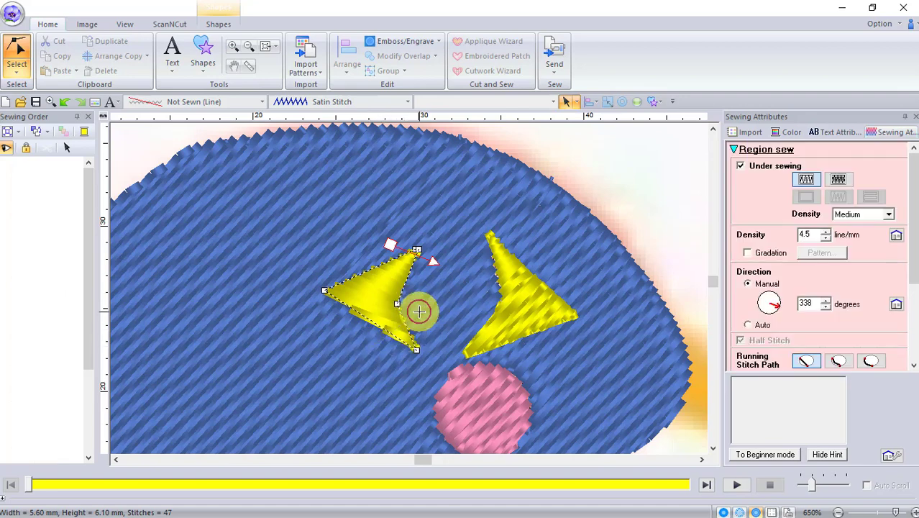
pyautogui.click(419, 312)
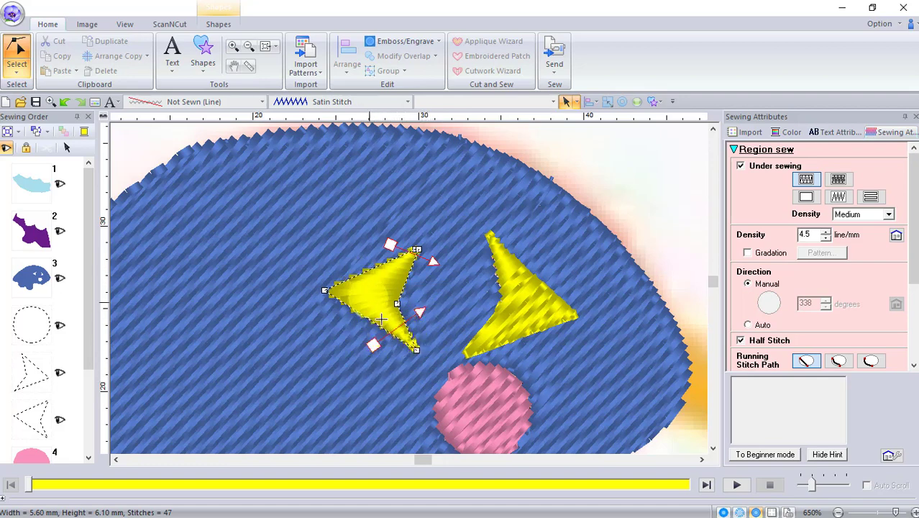
pyautogui.click(576, 325)
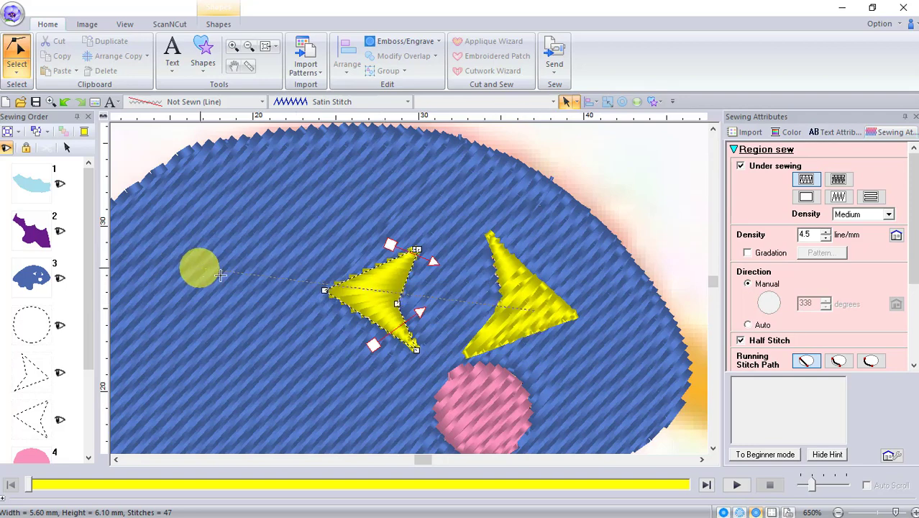
# Select the right yellow eye piece and rotate its sewing direction line to 10 degrees
pyautogui.click(507, 303)
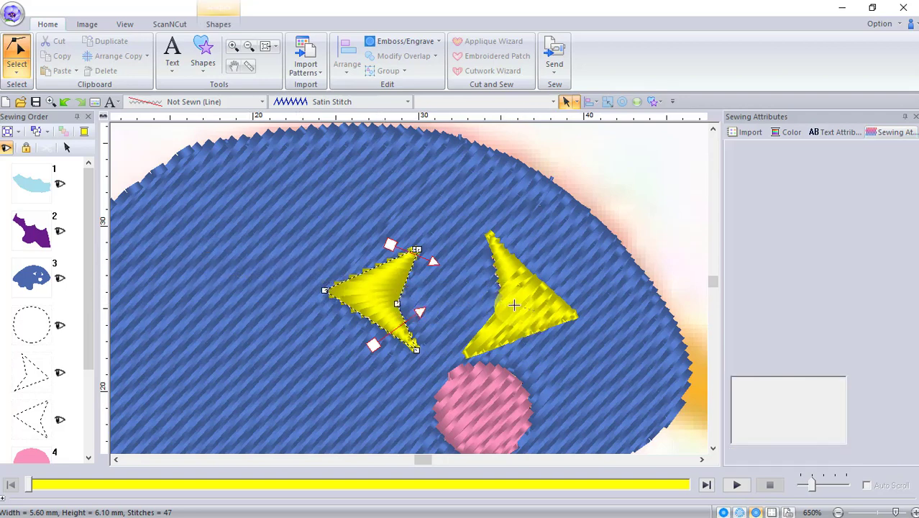
pyautogui.rightClick(509, 304)
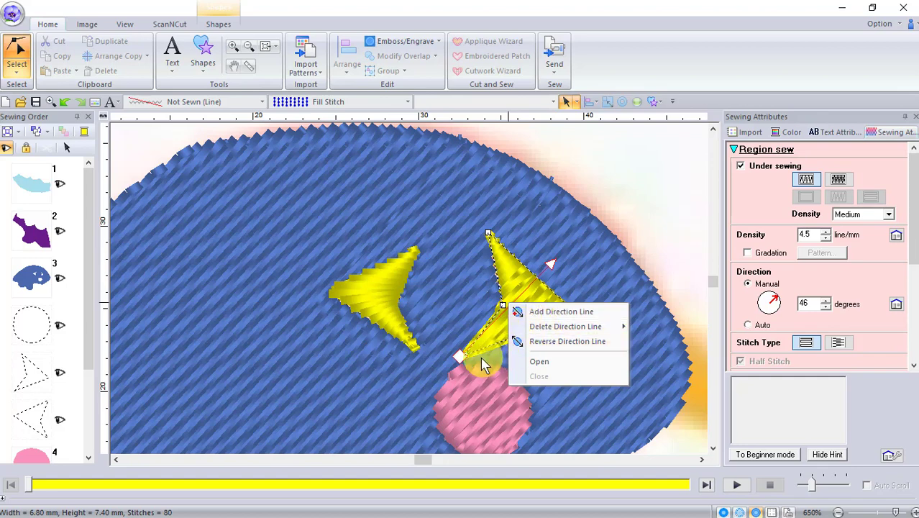
pyautogui.click(461, 357)
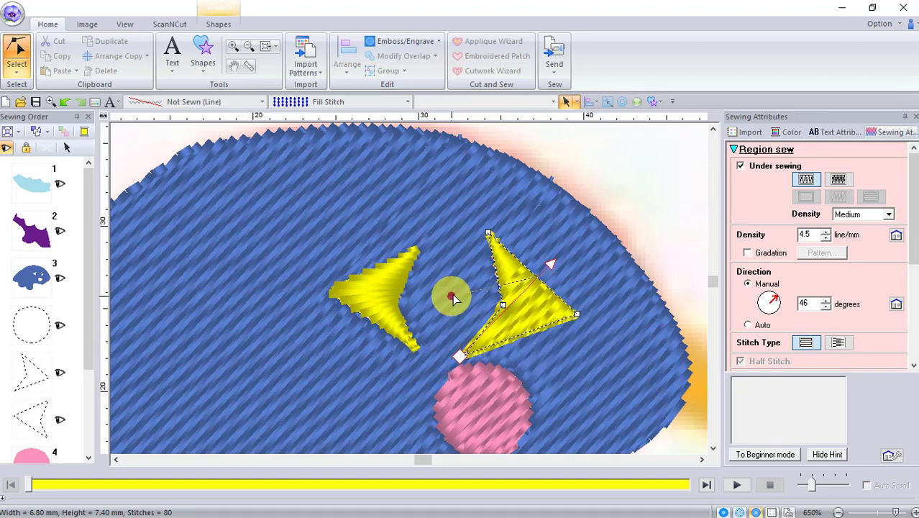
pyautogui.moveTo(461, 292); pyautogui.dragTo(479, 286)
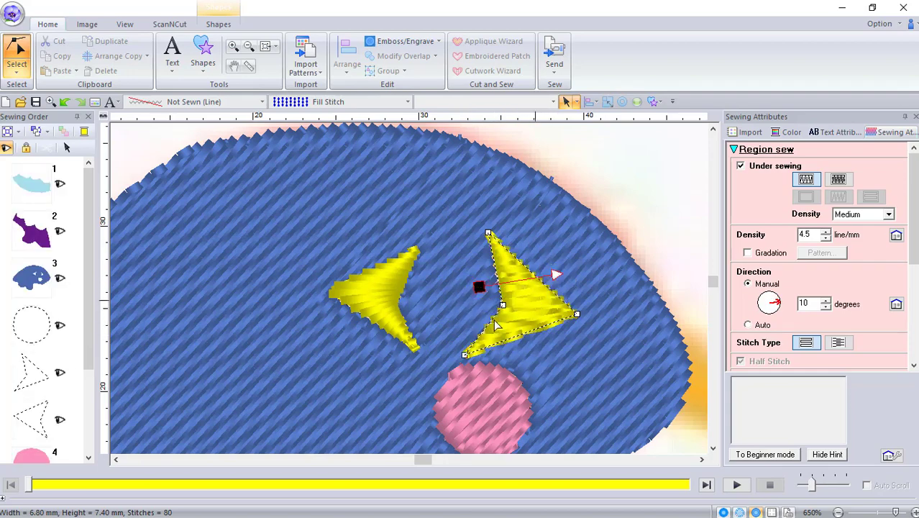
# Change the right yellow eye piece to Satin Stitch and add a second sewing direction line sloping down across its lower arm
pyautogui.click(406, 101)
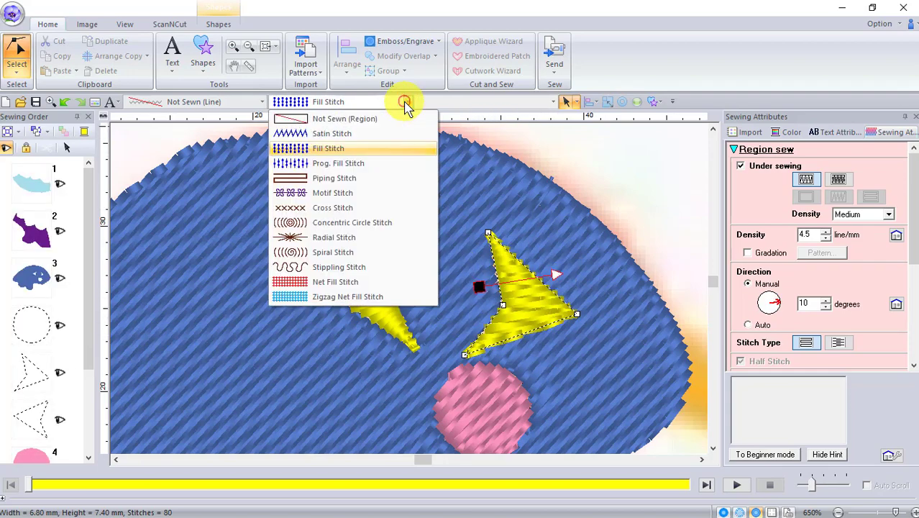
pyautogui.click(348, 137)
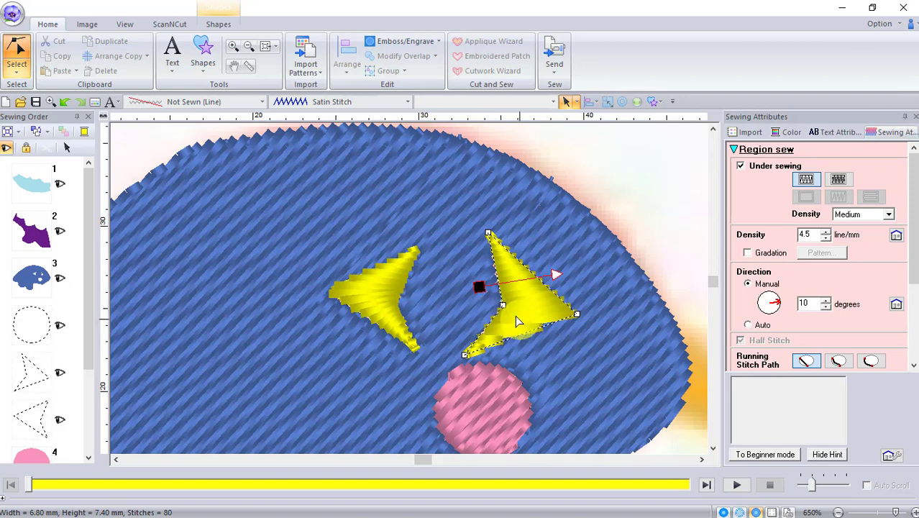
pyautogui.rightClick(513, 315)
pyautogui.click(550, 322)
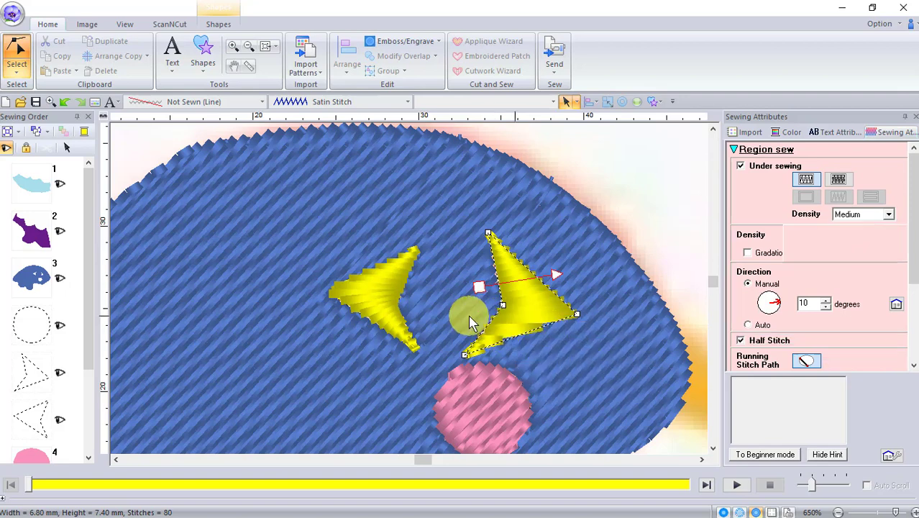
pyautogui.click(540, 355)
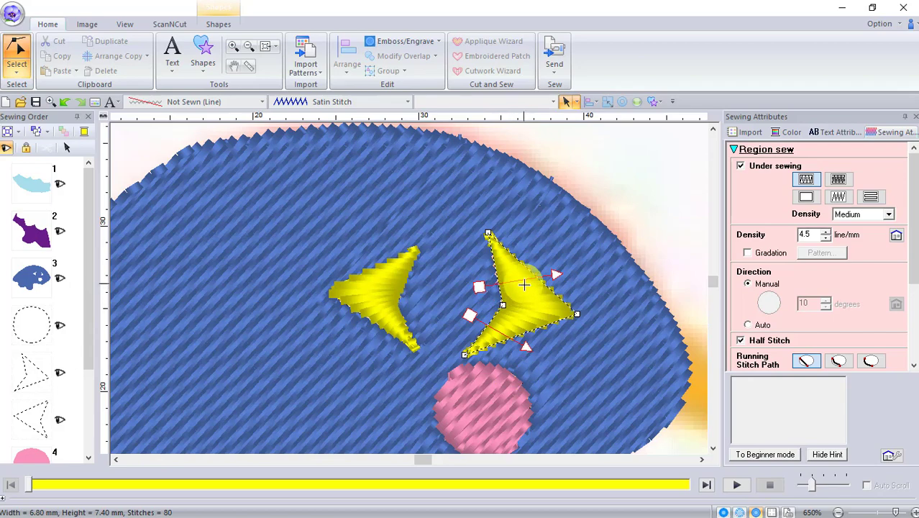
pyautogui.scroll(-1, 530, 287)
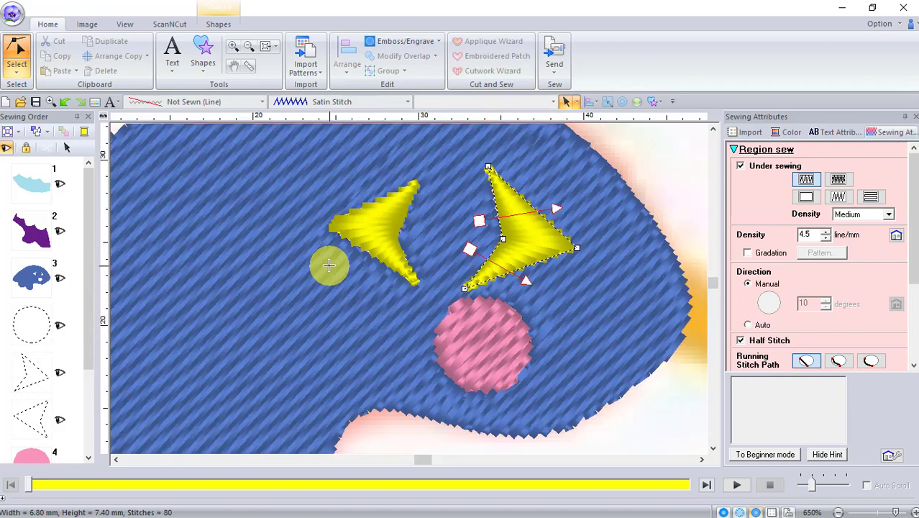
pyautogui.scroll(-4, 373, 250)
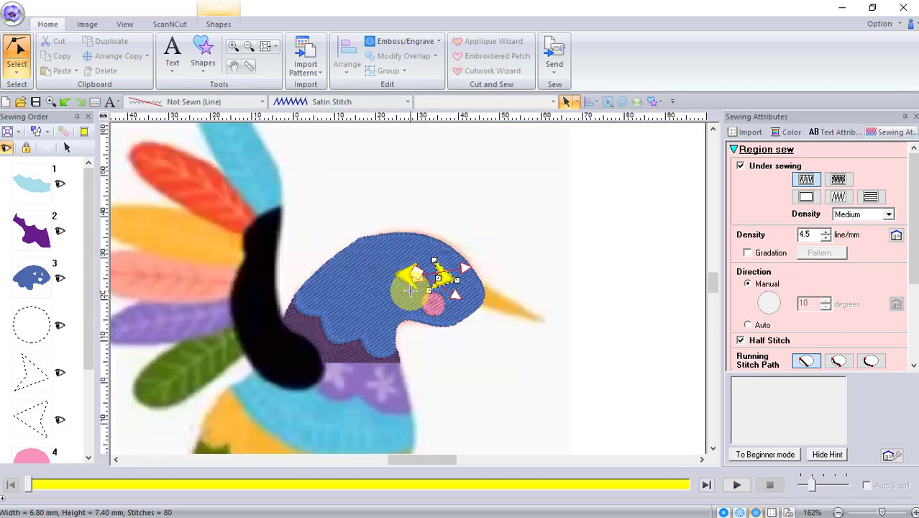
pyautogui.scroll(-1, 359, 324)
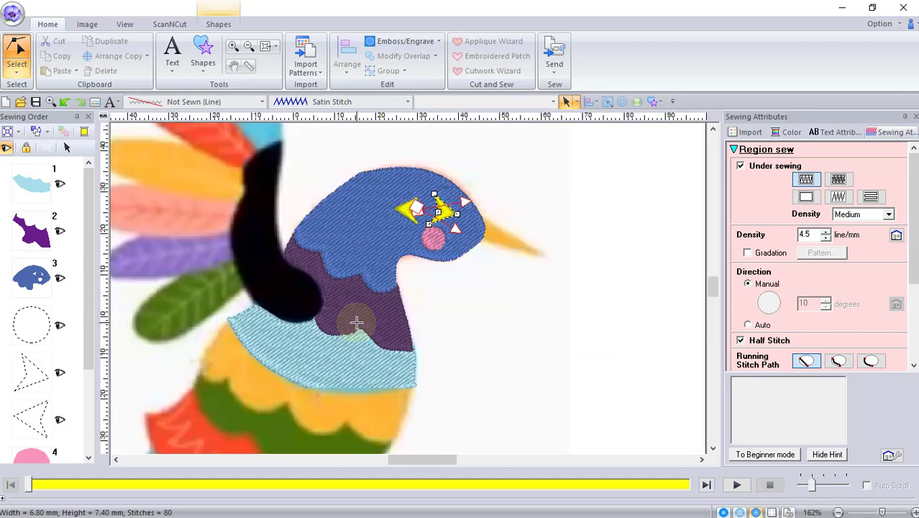